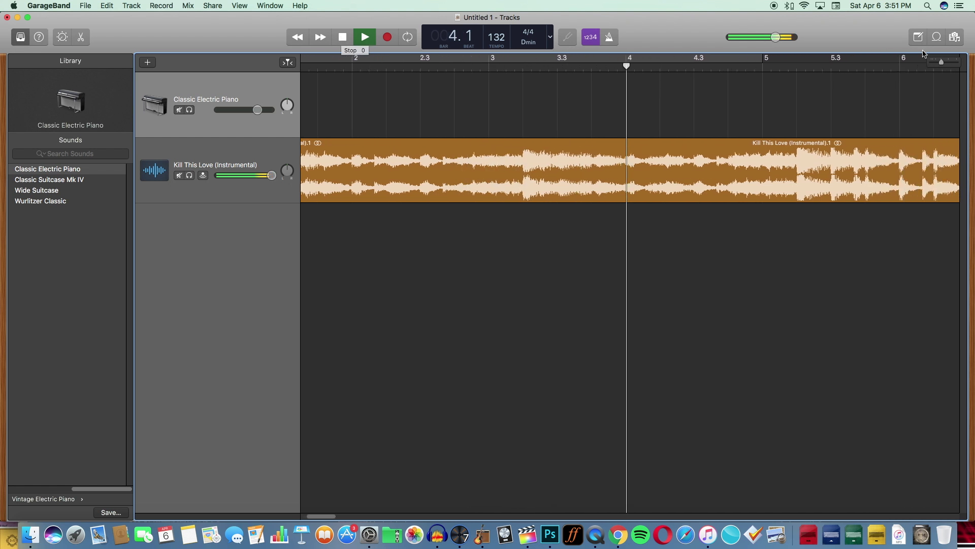
# - Shorten the Kill This Love (Instrumental) region to about 7 bars 3 beats and align its waveform with the grid line at bar 1, beat 2
pyautogui.moveTo(941, 65); pyautogui.dragTo(934, 62)
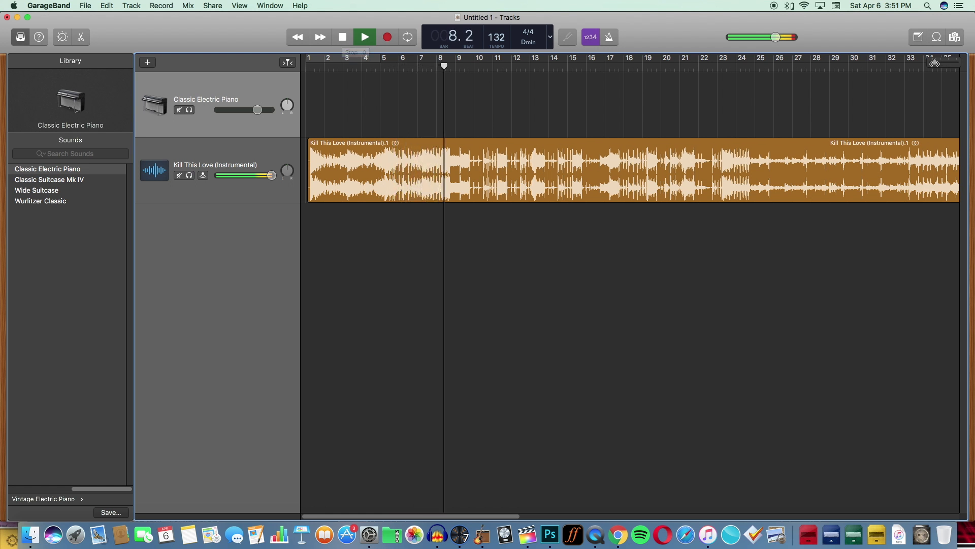
pyautogui.moveTo(934, 63); pyautogui.dragTo(933, 63)
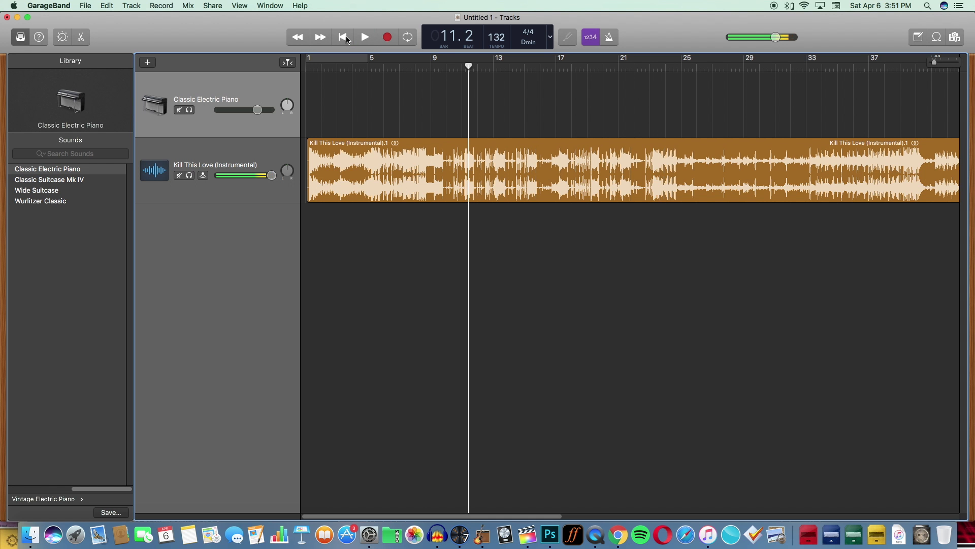
pyautogui.moveTo(936, 63); pyautogui.dragTo(899, 70)
pyautogui.moveTo(897, 191); pyautogui.dragTo(350, 188)
pyautogui.moveTo(933, 62); pyautogui.dragTo(954, 63)
pyautogui.moveTo(540, 162); pyautogui.dragTo(522, 166)
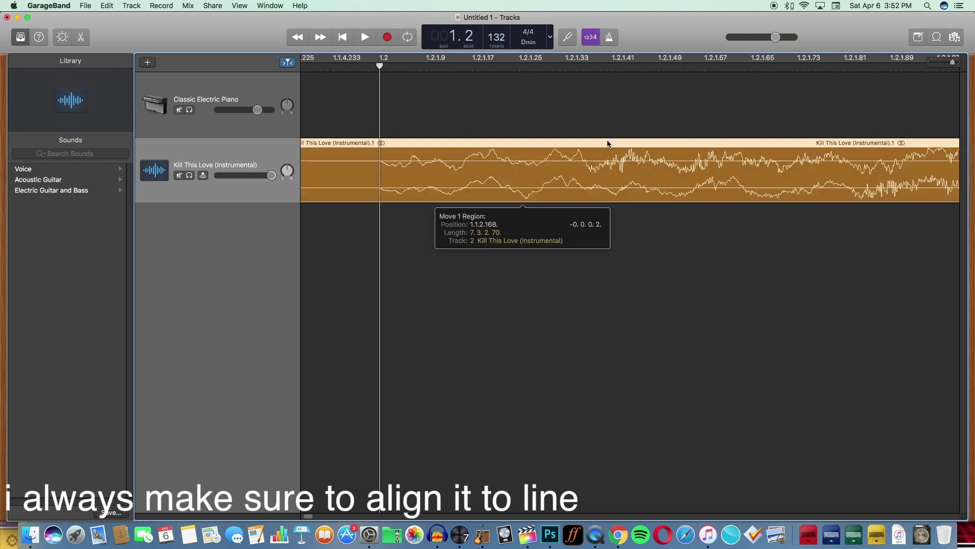
# - Extend the instrumental region's end to about bar 9, beat 3, and trim its start to about bar 1, beat 3
pyautogui.moveTo(953, 62); pyautogui.dragTo(934, 65)
pyautogui.click(609, 173)
pyautogui.moveTo(552, 186); pyautogui.dragTo(588, 178)
pyautogui.moveTo(311, 186); pyautogui.dragTo(323, 185)
pyautogui.click(259, 80)
# - Copy the region onto the Classic Electric Piano track, align it above the original and extend the copy's end to about bar 18
pyautogui.click(366, 172)
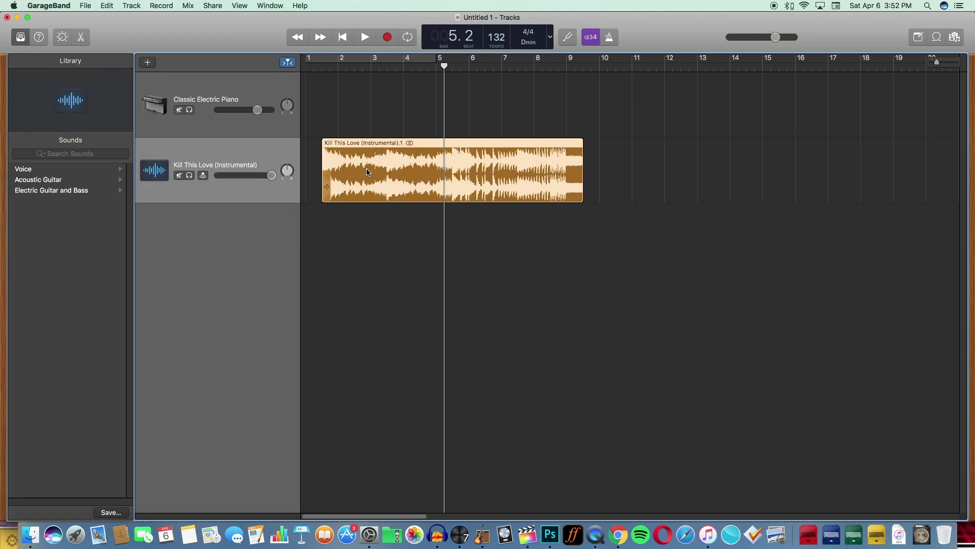
pyautogui.press('super+c')
pyautogui.click(272, 89)
pyautogui.press('super+v')
pyautogui.moveTo(674, 127); pyautogui.dragTo(883, 127)
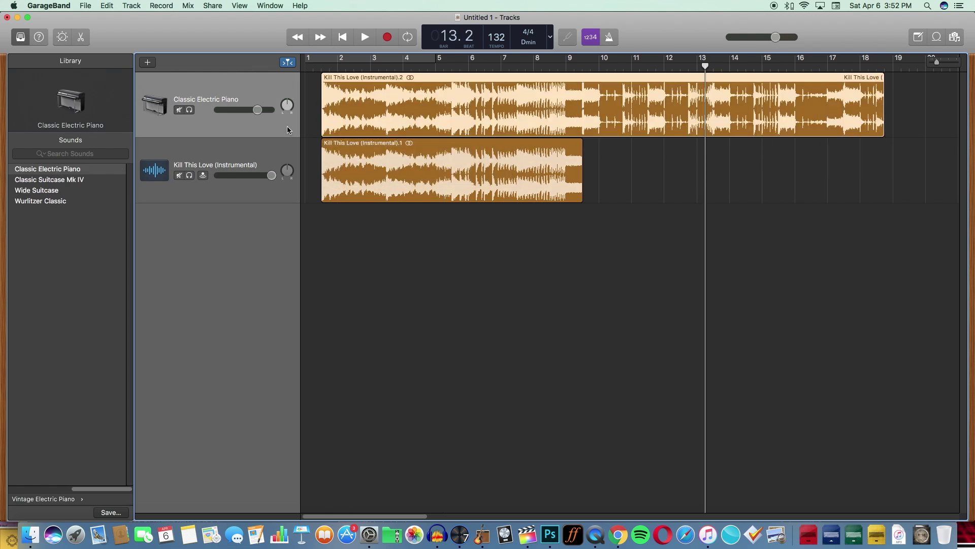
# - Trim the copy to a later section about six bars long and place it directly after the first region on the instrumental track
pyautogui.moveTo(330, 113)
pyautogui.mouseDown()
pyautogui.moveTo(591, 112)
pyautogui.moveTo(332, 104)
pyautogui.mouseUp()
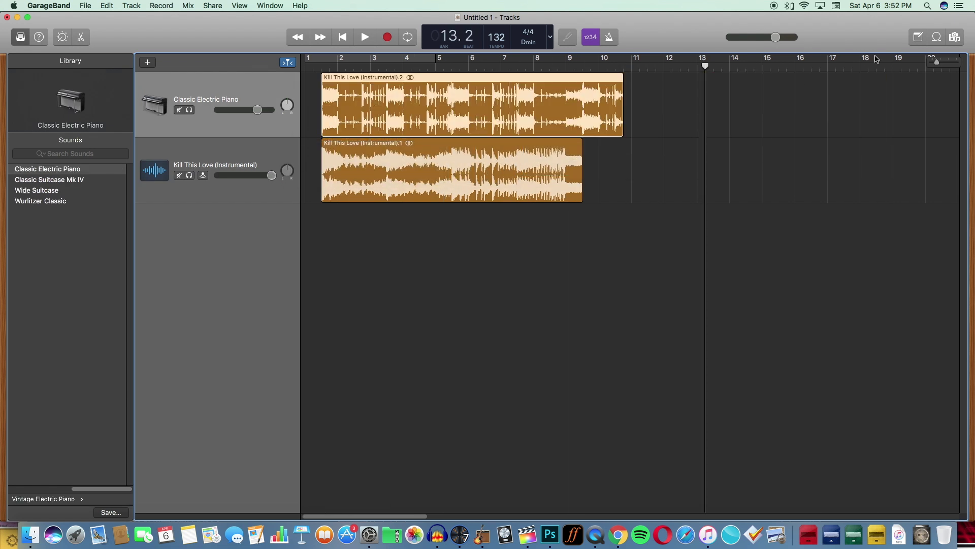
pyautogui.moveTo(938, 64); pyautogui.dragTo(934, 64)
pyautogui.moveTo(440, 122); pyautogui.dragTo(861, 127)
pyautogui.moveTo(315, 117); pyautogui.dragTo(454, 176)
# - Play the arrangement from the beginning and extend the second region's end to about bar 17, beat 3
pyautogui.press('Return')
pyautogui.press('space')
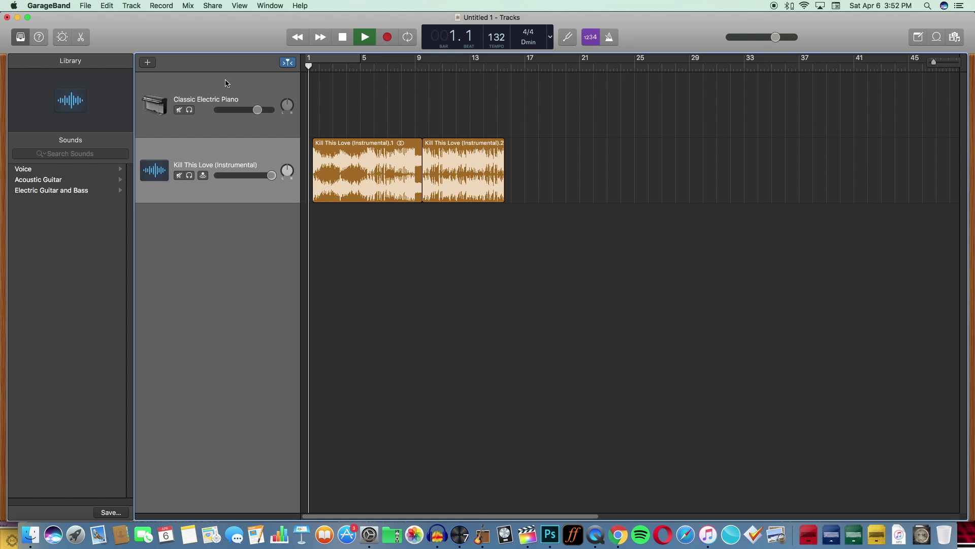
pyautogui.click(222, 82)
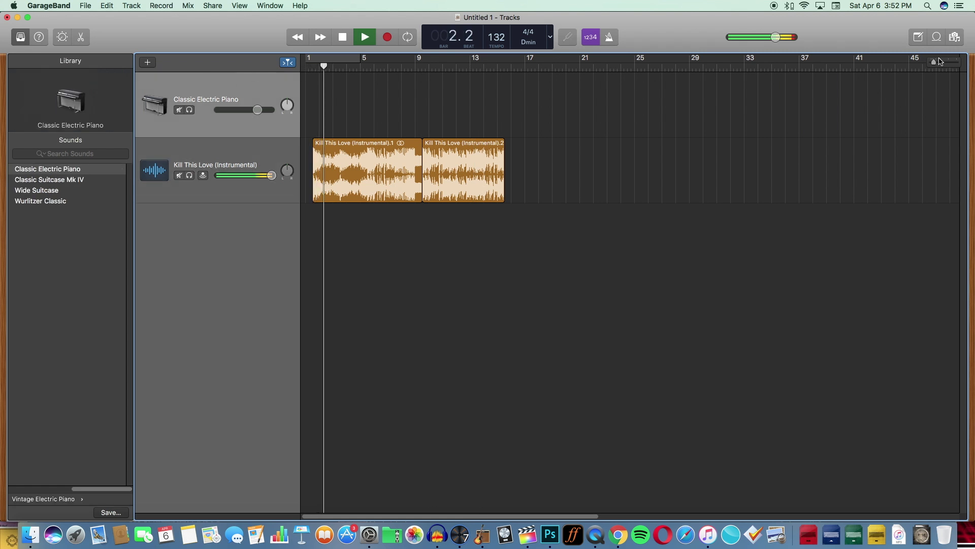
pyautogui.moveTo(933, 63)
pyautogui.mouseDown()
pyautogui.moveTo(950, 62)
pyautogui.moveTo(937, 66)
pyautogui.mouseUp()
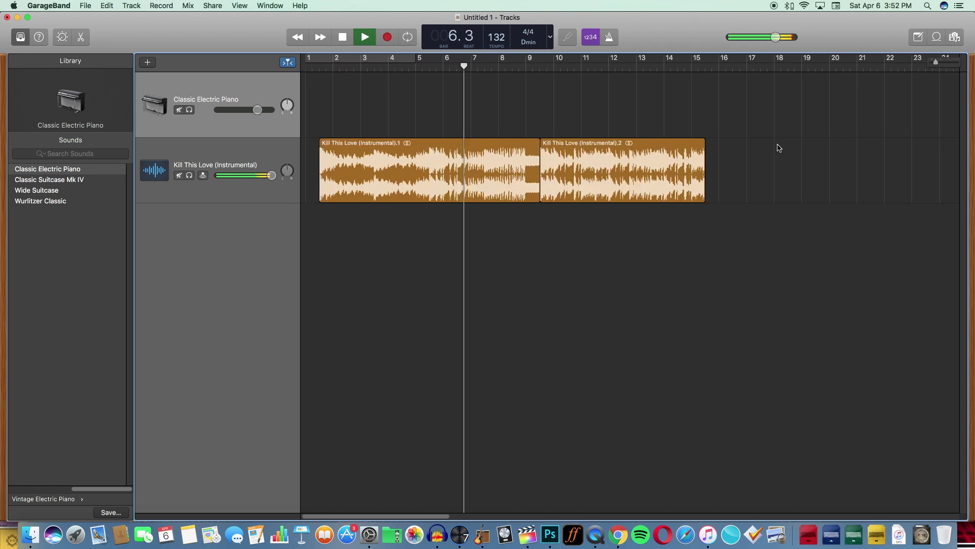
pyautogui.moveTo(704, 183); pyautogui.dragTo(750, 183)
pyautogui.click(286, 85)
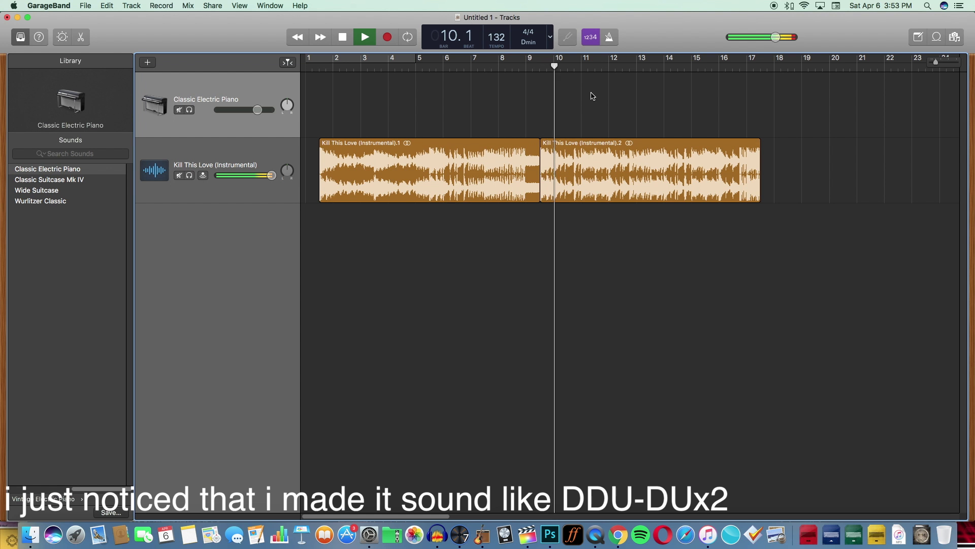
# - Paste a new copy of the first region onto the Classic Electric Piano track and align it above the original
pyautogui.click(418, 152)
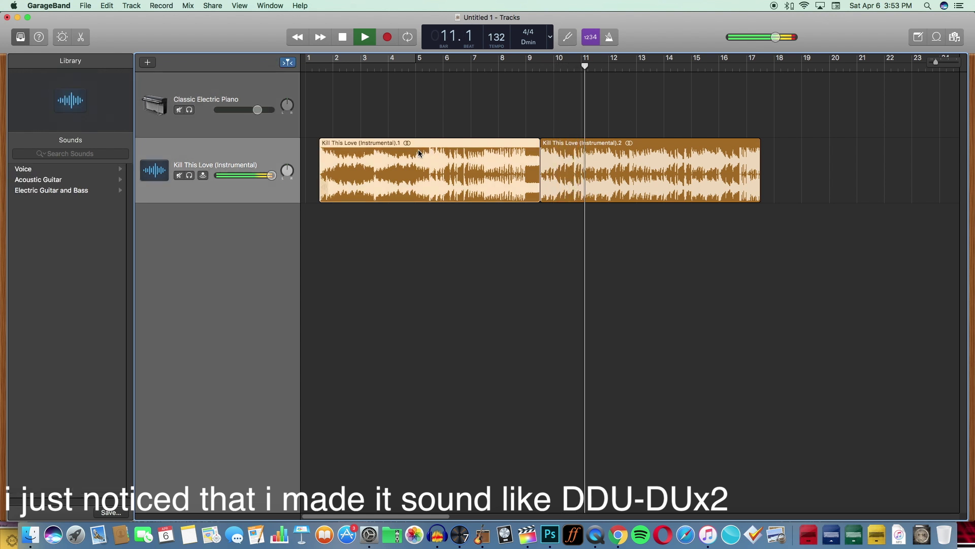
pyautogui.click(363, 120)
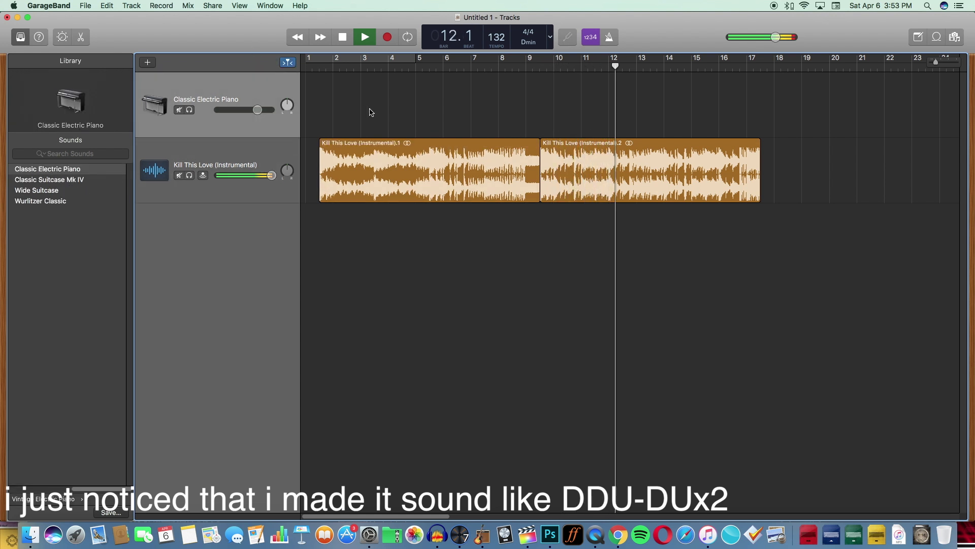
pyautogui.press('super+v')
pyautogui.moveTo(326, 516); pyautogui.dragTo(280, 515)
pyautogui.moveTo(703, 100); pyautogui.dragTo(398, 100)
# - Extend the copy's end, trim its start to where the first region ends, and place it directly after the second region on the instrumental track
pyautogui.moveTo(539, 122); pyautogui.dragTo(856, 129)
pyautogui.moveTo(321, 118); pyautogui.dragTo(540, 118)
pyautogui.moveTo(571, 108); pyautogui.dragTo(791, 173)
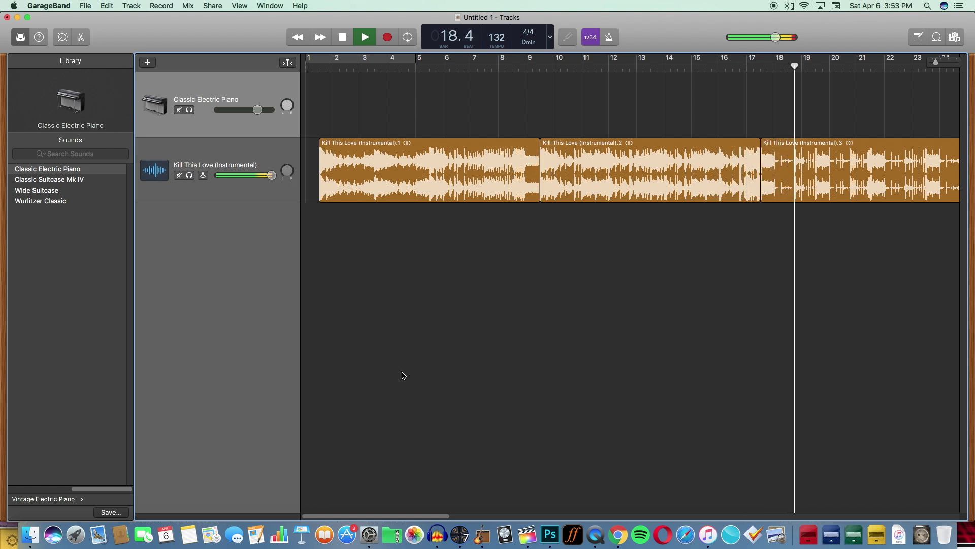
# - Paste another copy of the first region onto the Classic Electric Piano track and align it above the second region
pyautogui.click(378, 188)
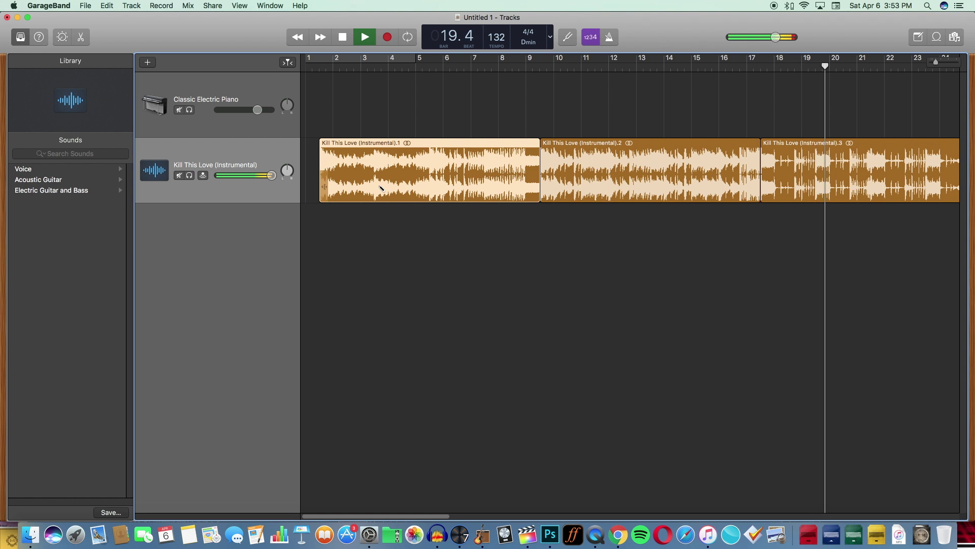
pyautogui.click(283, 75)
pyautogui.press('cmd+v')
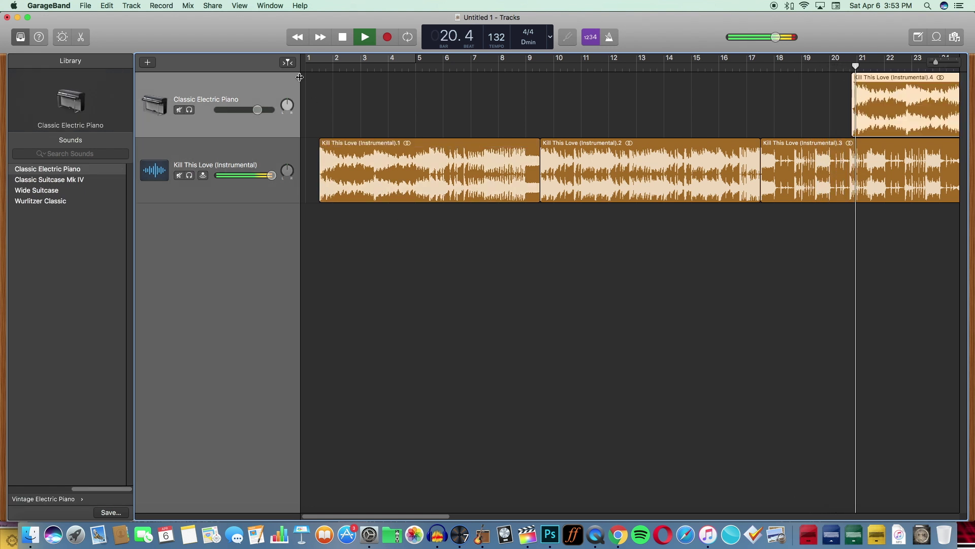
pyautogui.moveTo(900, 81); pyautogui.dragTo(589, 81)
# - Trim the copy to its last half bar and drop it onto the instrumental track just before the third region, at about bar 17
pyautogui.moveTo(545, 118); pyautogui.dragTo(638, 109)
pyautogui.moveTo(755, 111); pyautogui.dragTo(754, 160)
# - Extend the third region's end on the instrumental track in stages to about bar 64
pyautogui.moveTo(390, 518); pyautogui.dragTo(445, 516)
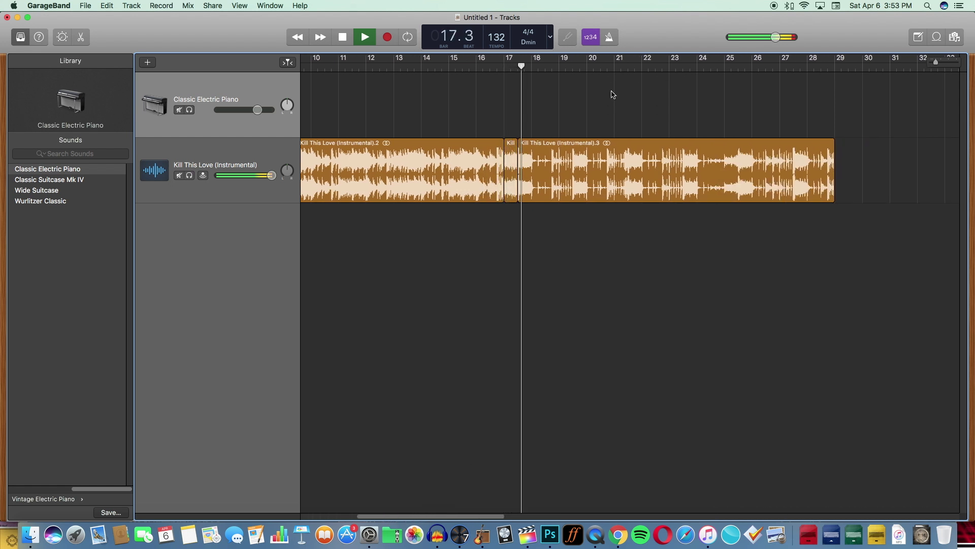
pyautogui.moveTo(936, 63); pyautogui.dragTo(934, 65)
pyautogui.moveTo(772, 194); pyautogui.dragTo(959, 190)
pyautogui.click(849, 127)
pyautogui.click(236, 77)
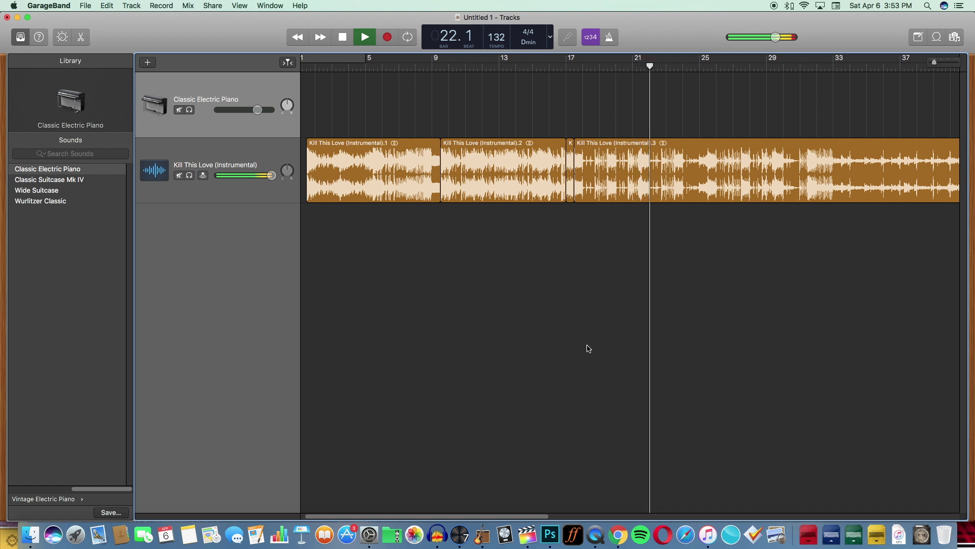
pyautogui.moveTo(486, 514); pyautogui.dragTo(555, 515)
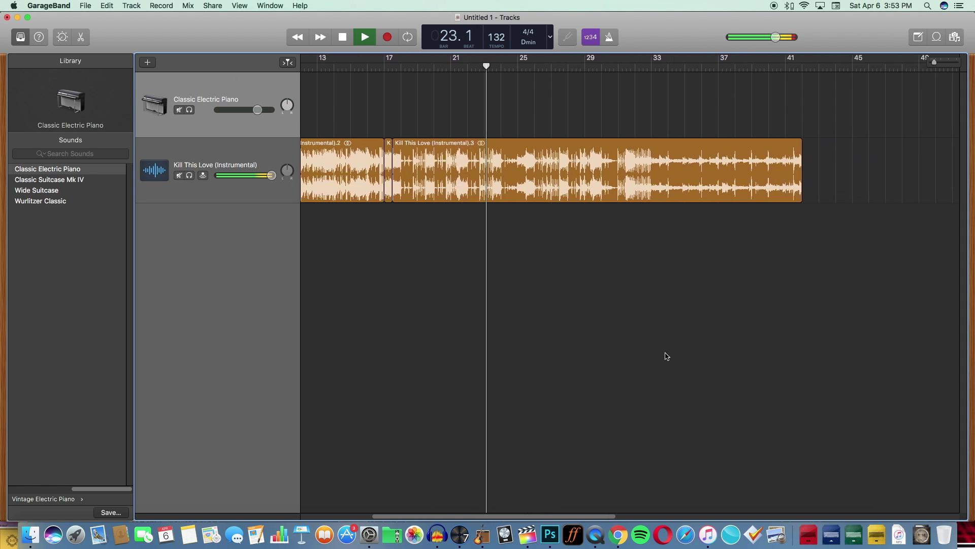
pyautogui.moveTo(937, 64)
pyautogui.mouseDown()
pyautogui.moveTo(946, 62)
pyautogui.moveTo(934, 69)
pyautogui.mouseUp()
pyautogui.moveTo(542, 516); pyautogui.dragTo(649, 509)
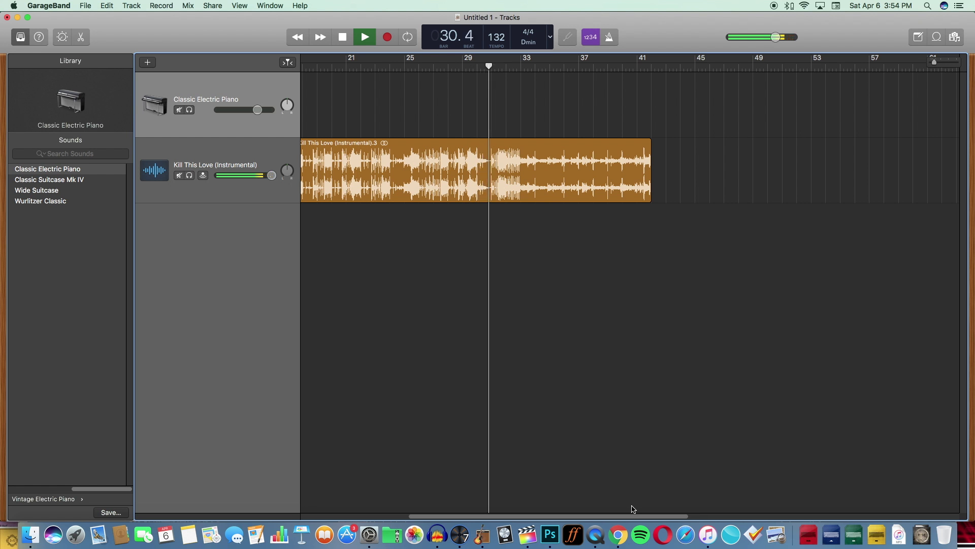
pyautogui.moveTo(647, 179); pyautogui.dragTo(955, 218)
pyautogui.click(307, 88)
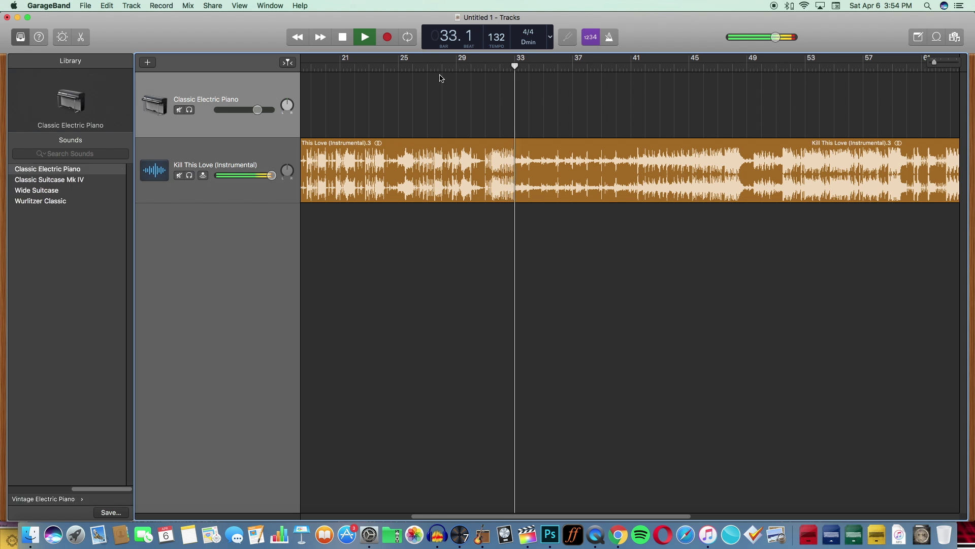
# - Extend the third region's end to about bar 112 and move the project end marker out beyond it
pyautogui.moveTo(933, 63)
pyautogui.mouseDown()
pyautogui.moveTo(944, 64)
pyautogui.moveTo(932, 76)
pyautogui.mouseUp()
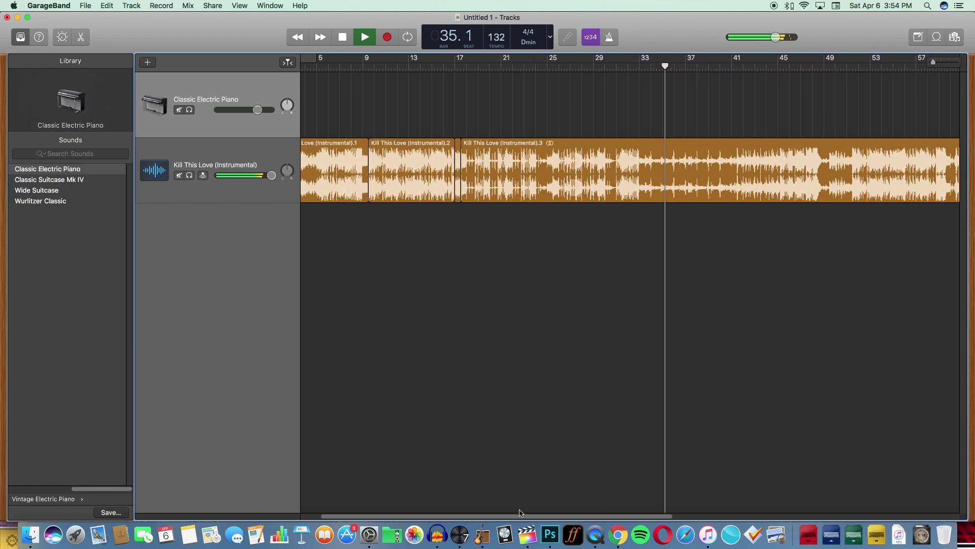
pyautogui.moveTo(517, 518); pyautogui.dragTo(635, 512)
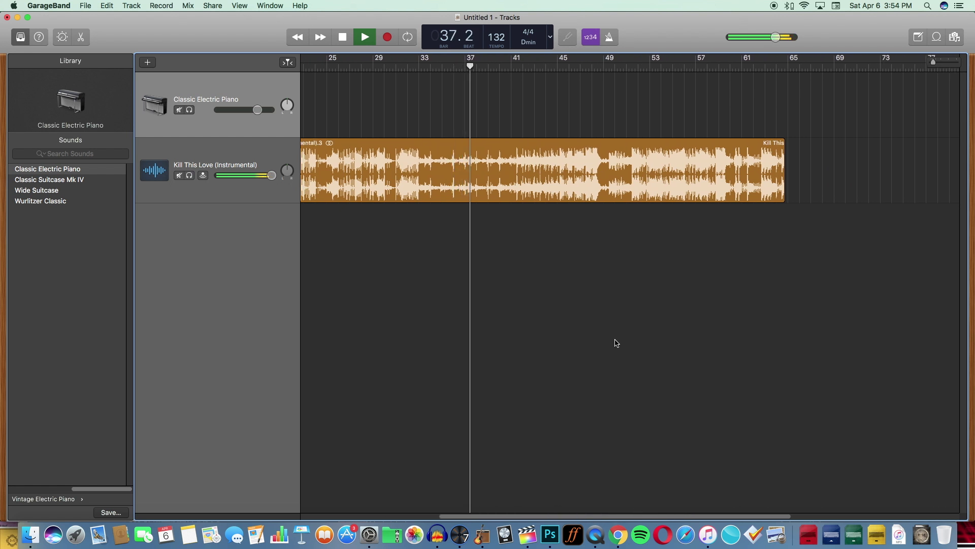
pyautogui.moveTo(779, 195); pyautogui.dragTo(806, 257)
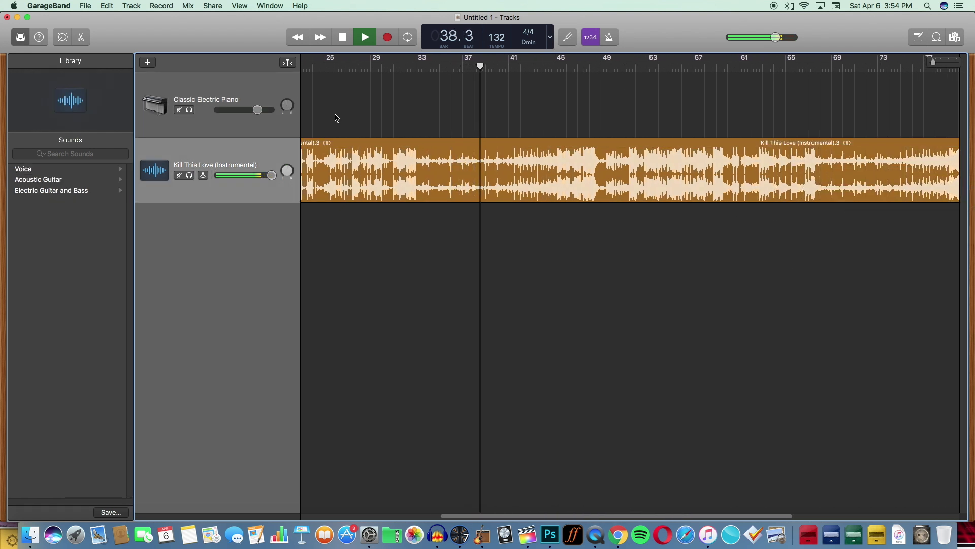
pyautogui.click(283, 92)
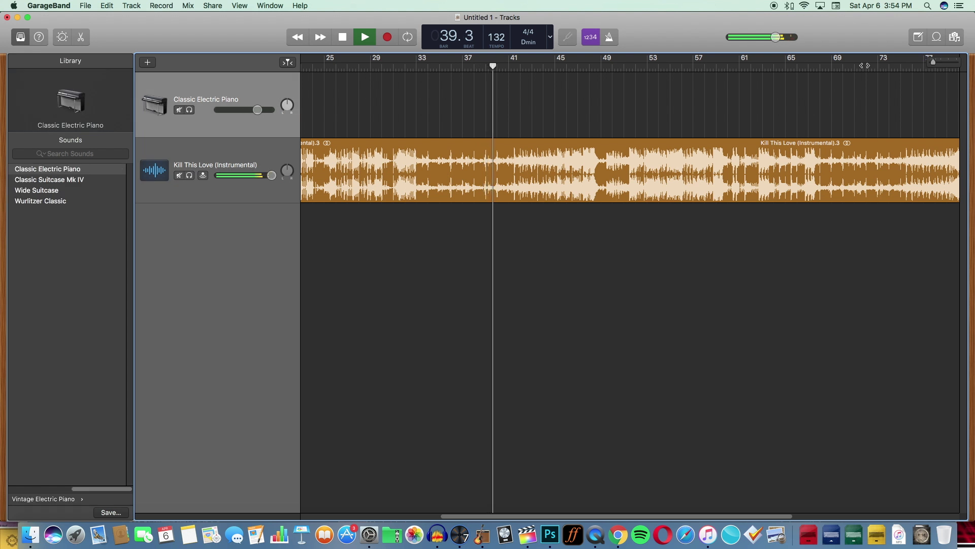
pyautogui.moveTo(933, 62)
pyautogui.mouseDown()
pyautogui.moveTo(948, 60)
pyautogui.moveTo(928, 66)
pyautogui.mouseUp()
pyautogui.moveTo(768, 196); pyautogui.dragTo(927, 184)
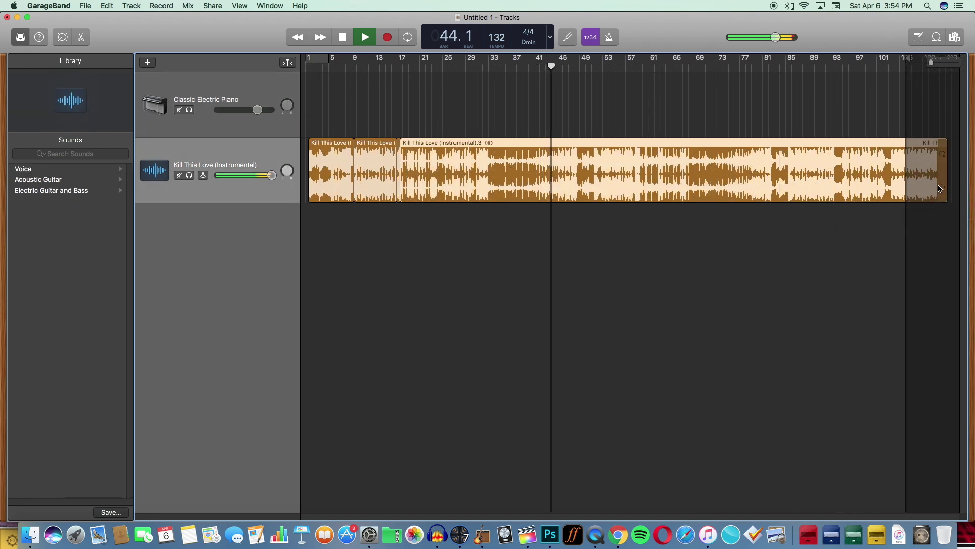
pyautogui.moveTo(909, 59); pyautogui.dragTo(962, 99)
pyautogui.click(460, 127)
pyautogui.click(276, 86)
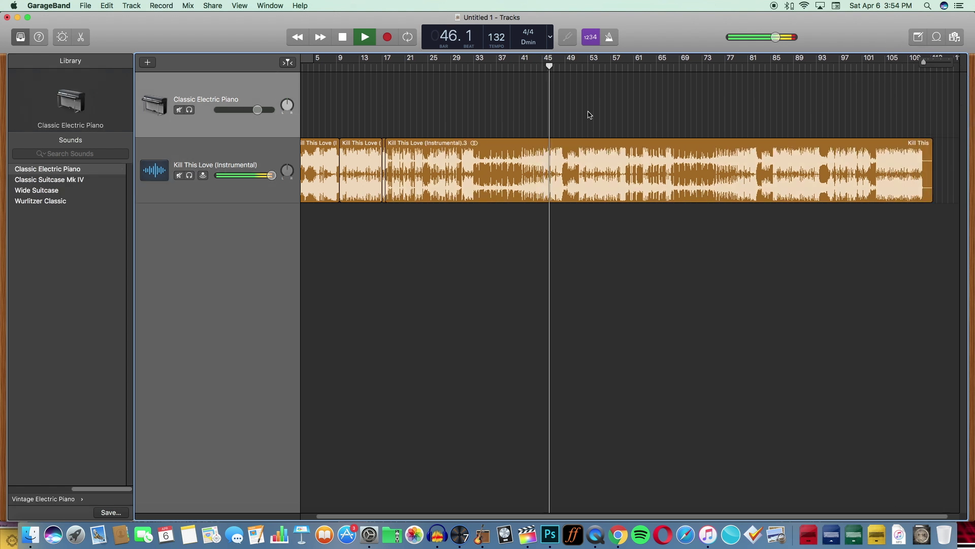
# - Paste a copy of the long third region onto the Classic Electric Piano track and move it back to start near the original's beginning
pyautogui.click(472, 161)
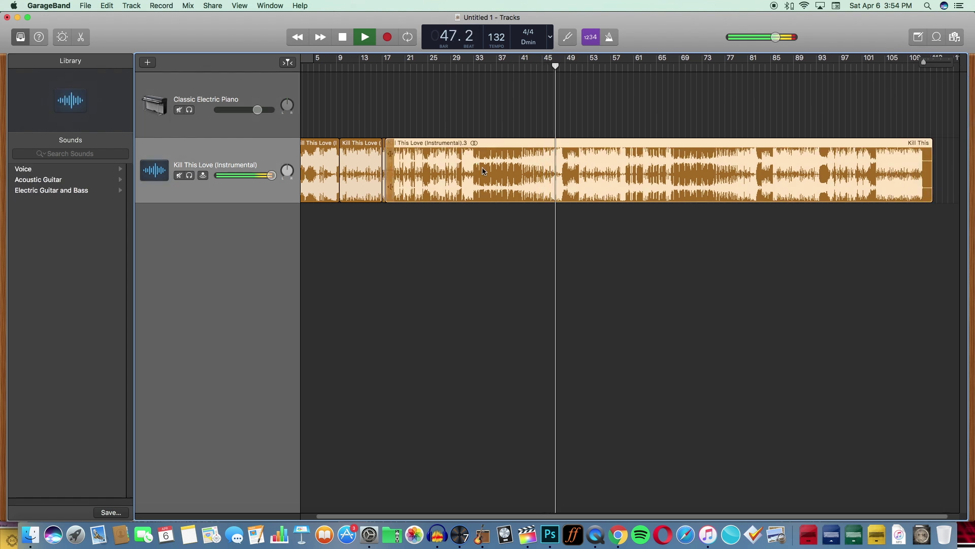
pyautogui.click(229, 77)
pyautogui.press('super+v')
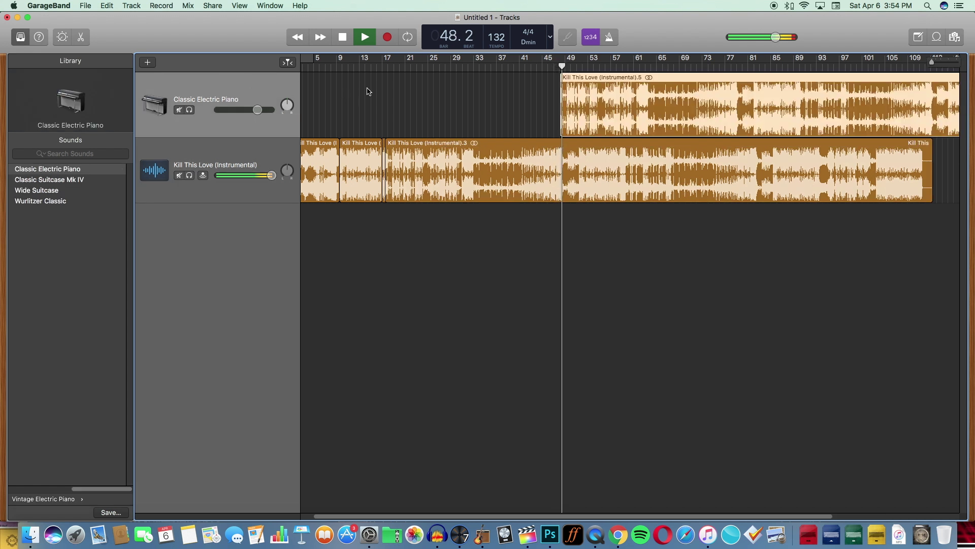
pyautogui.moveTo(626, 114); pyautogui.dragTo(453, 115)
# - Trim the pasted copy's start to about bar 52 and move the copy so it begins at about bar 49, beat 3
pyautogui.moveTo(391, 120); pyautogui.dragTo(577, 113)
pyautogui.moveTo(932, 62); pyautogui.dragTo(942, 61)
pyautogui.moveTo(497, 114); pyautogui.dragTo(630, 114)
pyautogui.moveTo(940, 62); pyautogui.dragTo(937, 61)
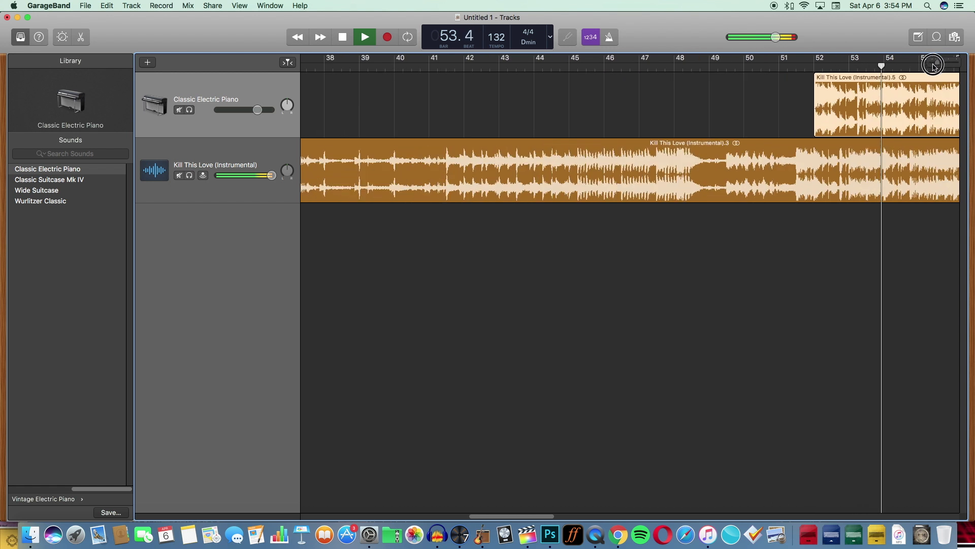
pyautogui.moveTo(870, 116); pyautogui.dragTo(787, 116)
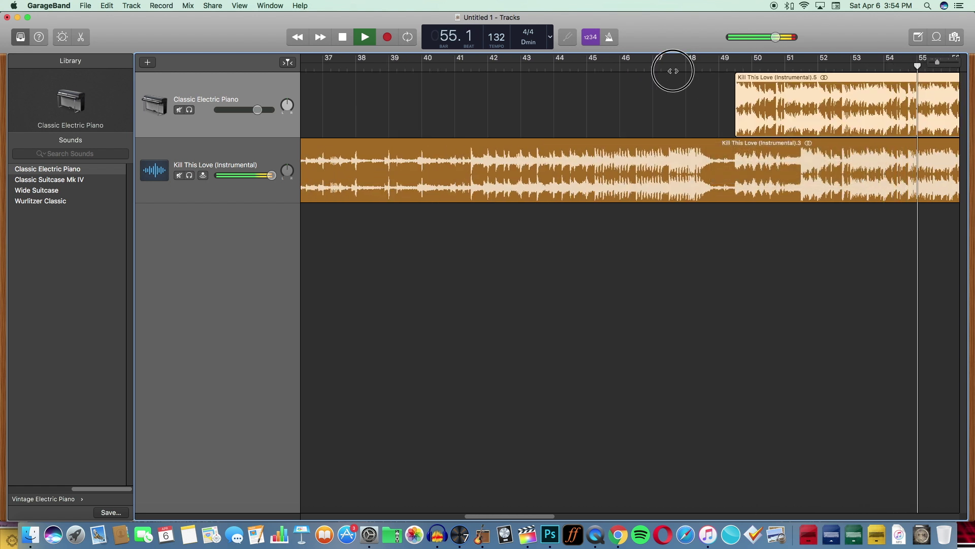
# - Play from about bar 48 and shorten the copy so it ends at about bar 57, beat 3
pyautogui.moveTo(527, 516); pyautogui.dragTo(584, 503)
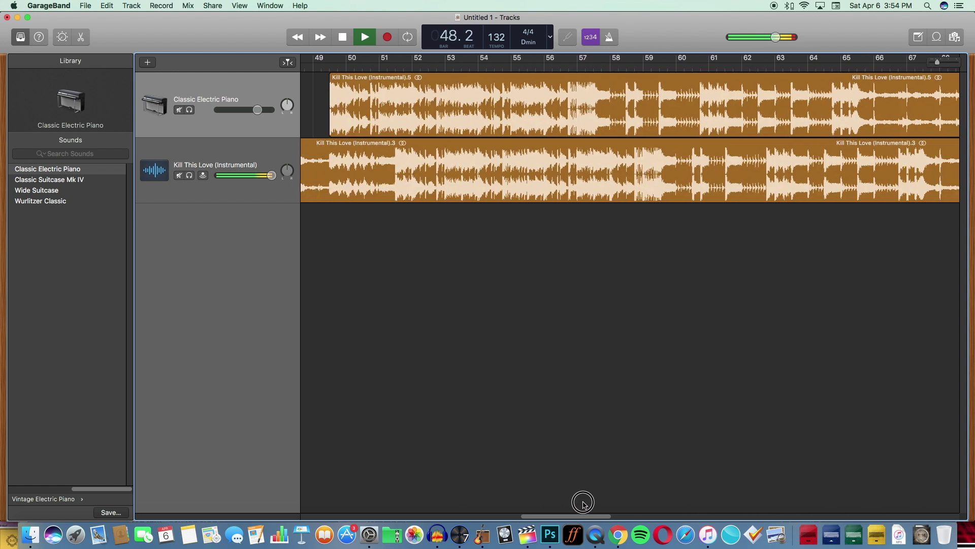
pyautogui.moveTo(937, 62); pyautogui.dragTo(934, 65)
pyautogui.moveTo(851, 114); pyautogui.dragTo(398, 112)
pyautogui.moveTo(934, 64); pyautogui.dragTo(939, 62)
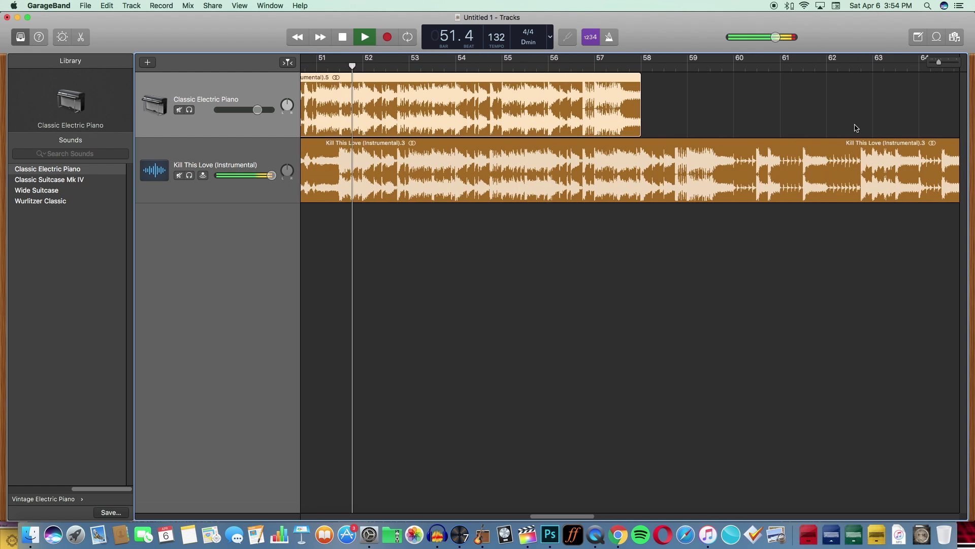
pyautogui.moveTo(550, 515); pyautogui.dragTo(537, 515)
pyautogui.moveTo(761, 119); pyautogui.dragTo(740, 119)
# - Drop the copy onto the instrumental track at bar 49, beat 3, and trim the following region's start to about bar 59, beat 3
pyautogui.moveTo(488, 98); pyautogui.dragTo(487, 148)
pyautogui.moveTo(750, 186); pyautogui.dragTo(840, 193)
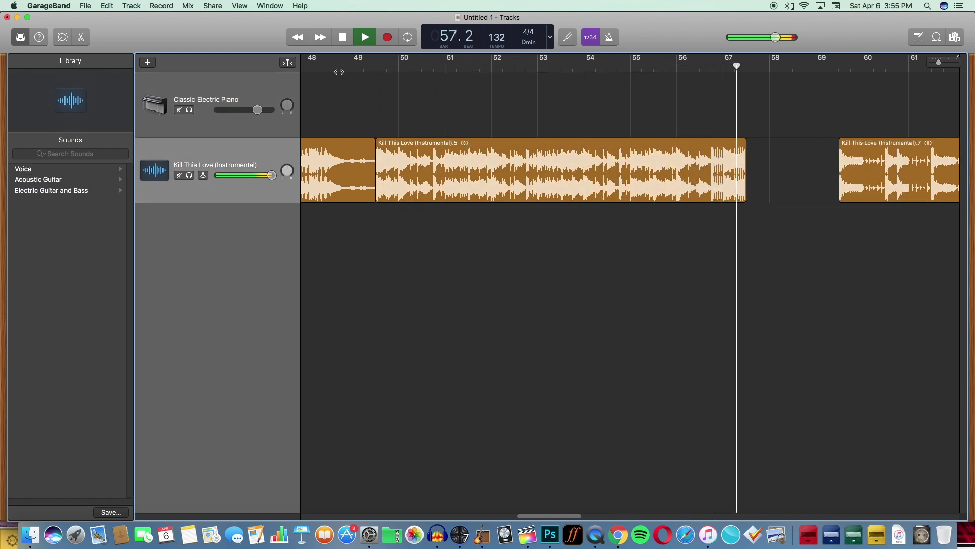
pyautogui.click(217, 92)
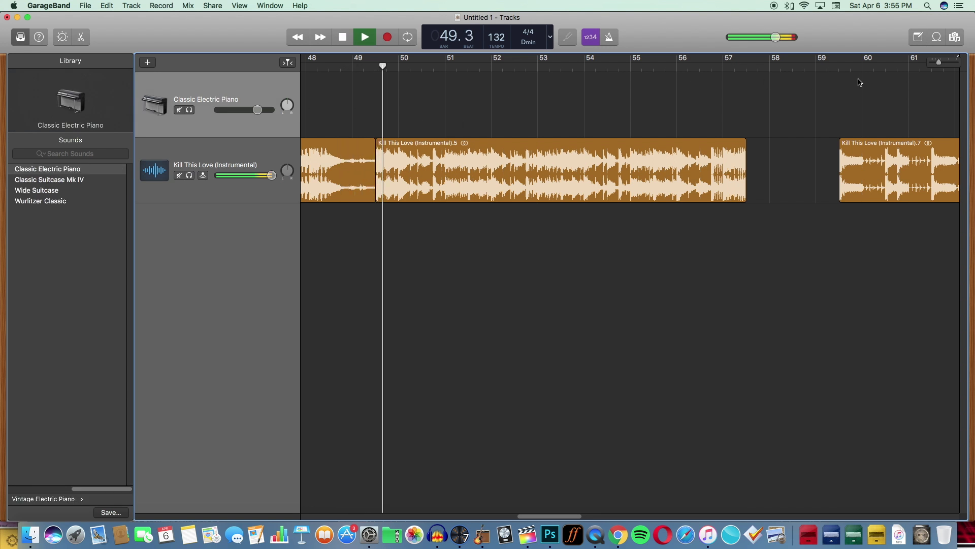
pyautogui.moveTo(940, 63); pyautogui.dragTo(933, 70)
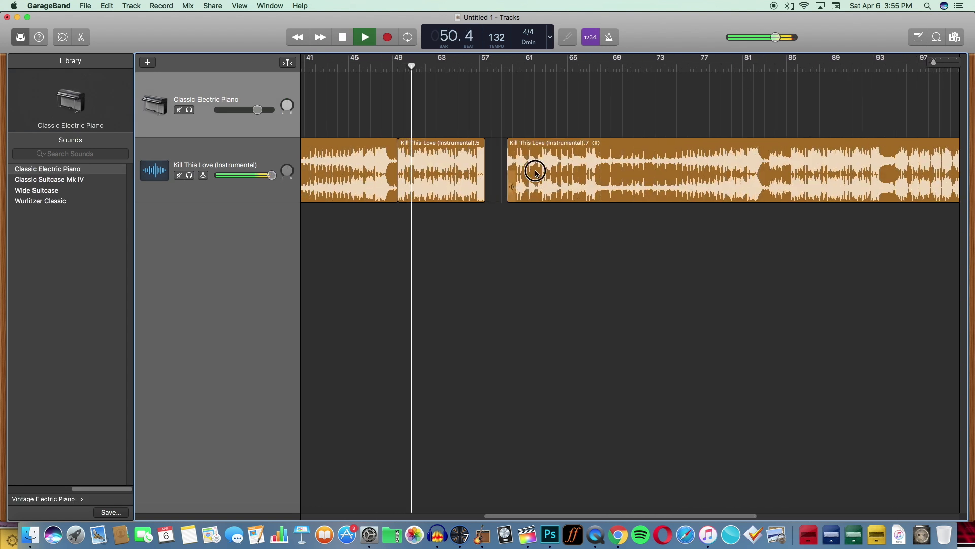
# - Move the following region to about bar 71 and paste a copy of the bar 49 to 57 region onto the Classic Electric Piano track
pyautogui.moveTo(536, 173); pyautogui.dragTo(662, 173)
pyautogui.click(457, 159)
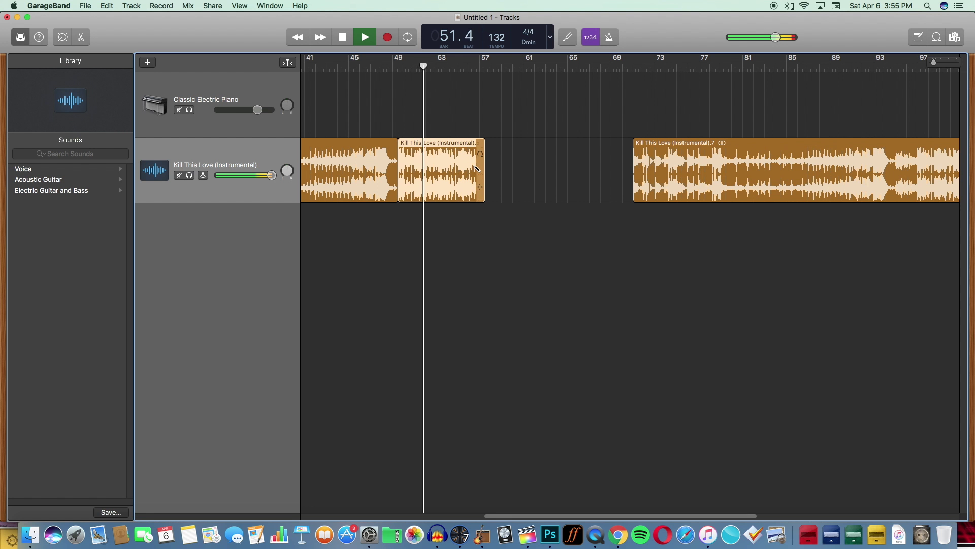
pyautogui.click(285, 94)
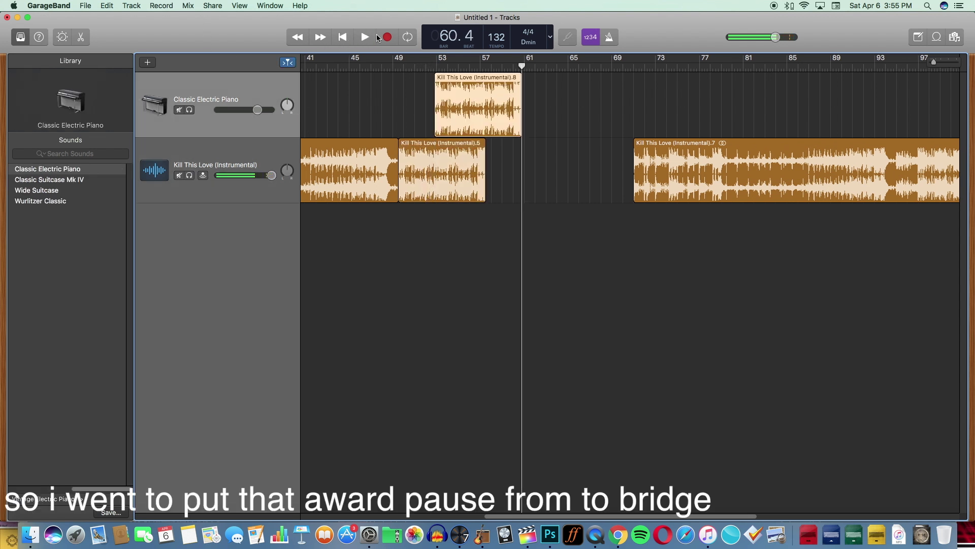
# - Align and extend the copy, cut it down to the pause, and place it on the instrumental track from bar 57, beat 3 to bar 59, beat 3
pyautogui.moveTo(458, 102); pyautogui.dragTo(752, 115)
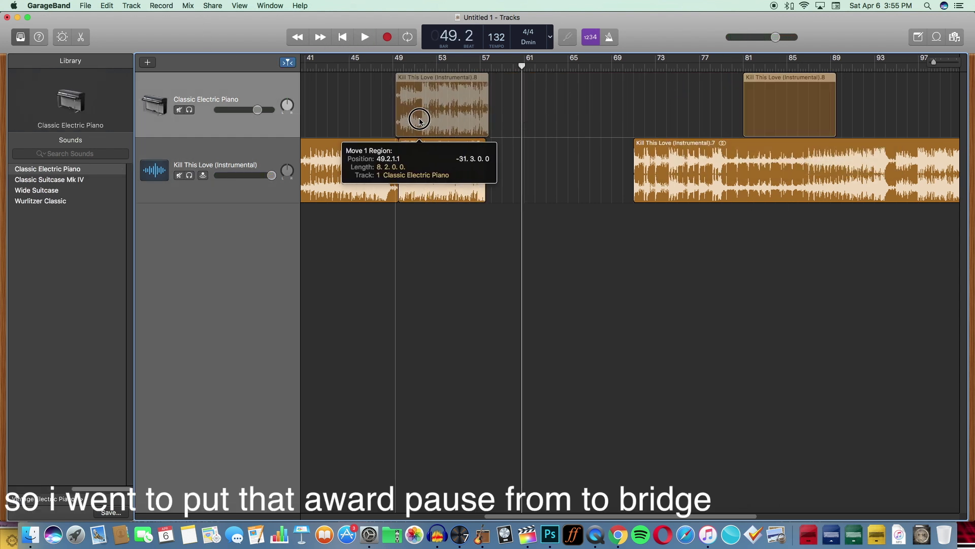
pyautogui.moveTo(413, 120); pyautogui.dragTo(429, 120)
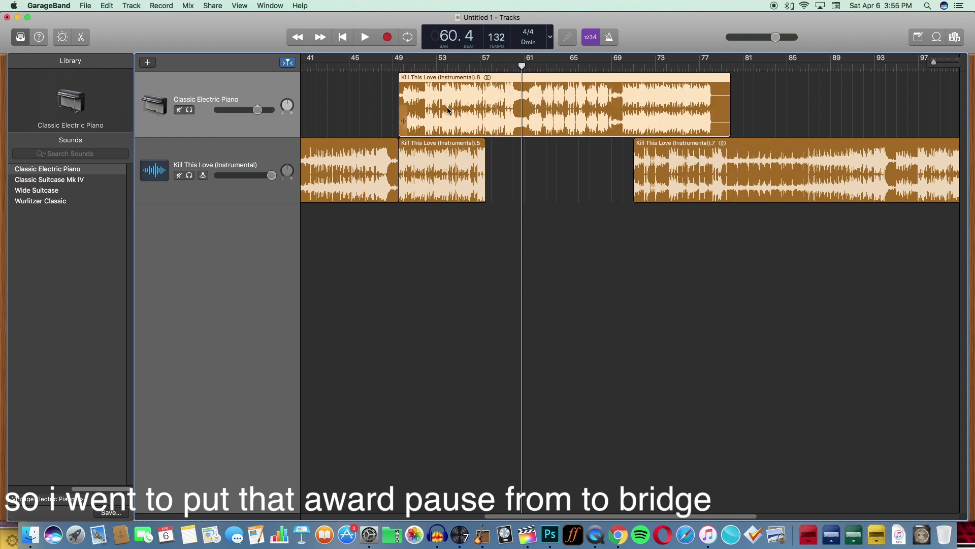
pyautogui.moveTo(398, 113); pyautogui.dragTo(516, 108)
pyautogui.moveTo(505, 118); pyautogui.dragTo(537, 165)
# - Play from about bar 56 and examine the joins around the inserted pause up close
pyautogui.click(471, 66)
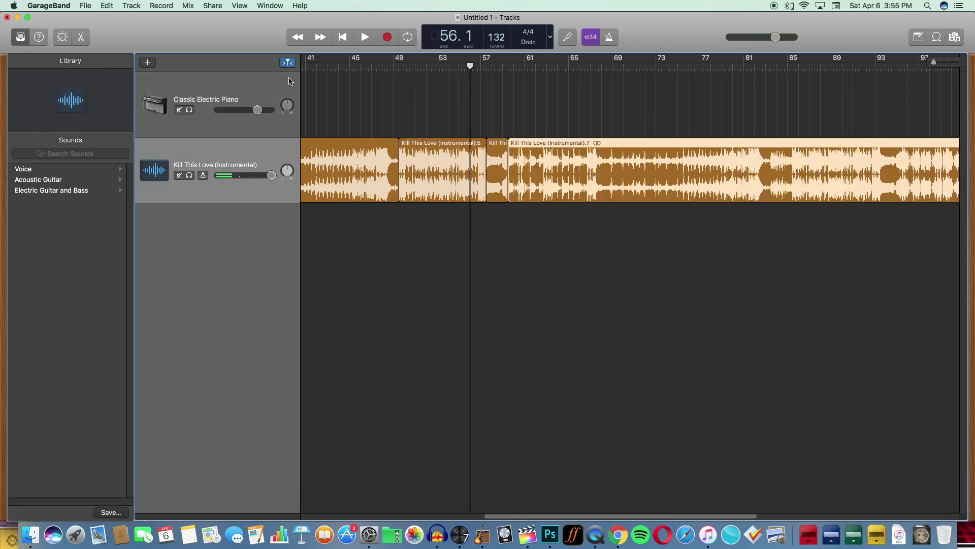
pyautogui.click(465, 101)
pyautogui.click(366, 38)
pyautogui.moveTo(934, 62); pyautogui.dragTo(941, 60)
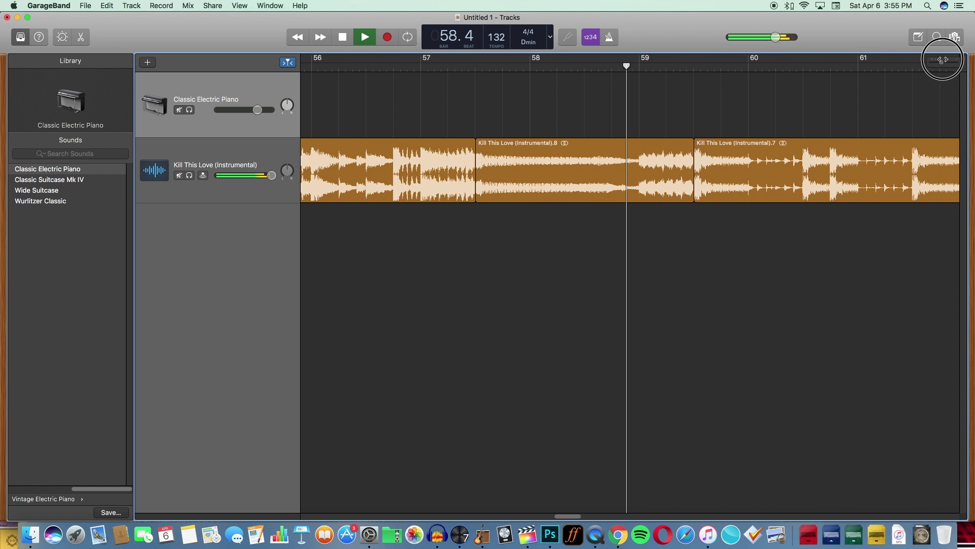
pyautogui.moveTo(942, 60); pyautogui.dragTo(936, 61)
pyautogui.moveTo(577, 516); pyautogui.dragTo(607, 515)
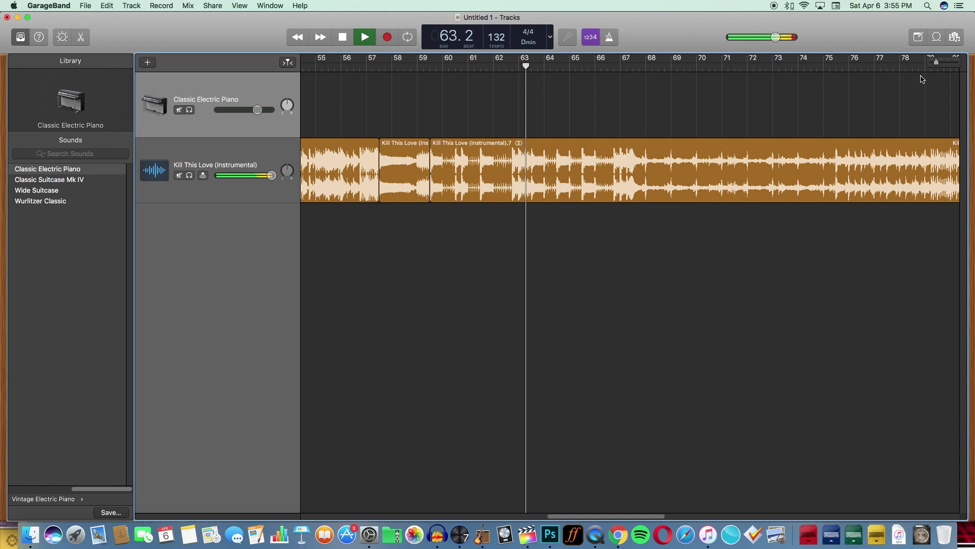
pyautogui.moveTo(936, 61); pyautogui.dragTo(933, 62)
pyautogui.moveTo(578, 513)
pyautogui.mouseDown()
pyautogui.moveTo(630, 509)
pyautogui.moveTo(570, 513)
pyautogui.mouseUp()
# - Copy the region starting at bar 59, beat 3, drop the copy onto the instrumental track at about bar 83, beat 3, and play the join
pyautogui.click(489, 158)
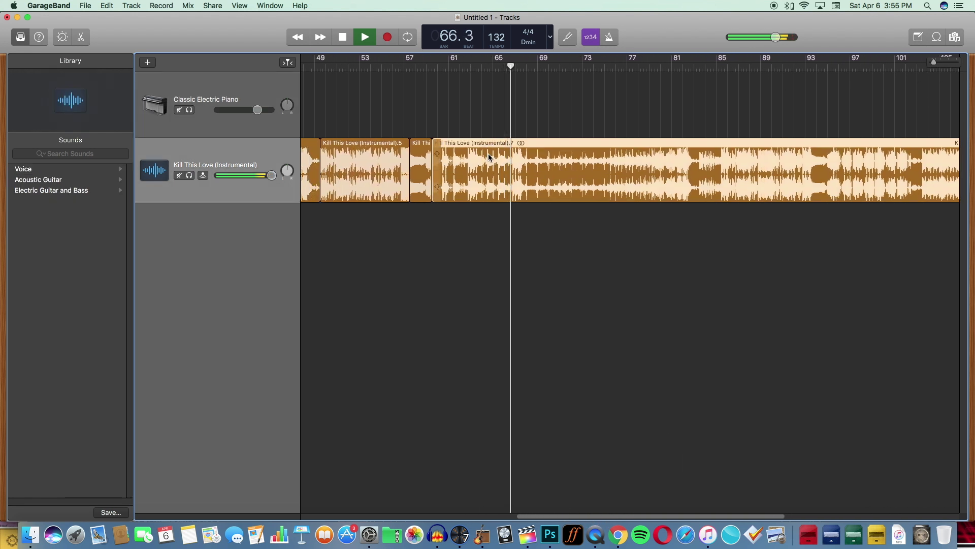
pyautogui.click(279, 86)
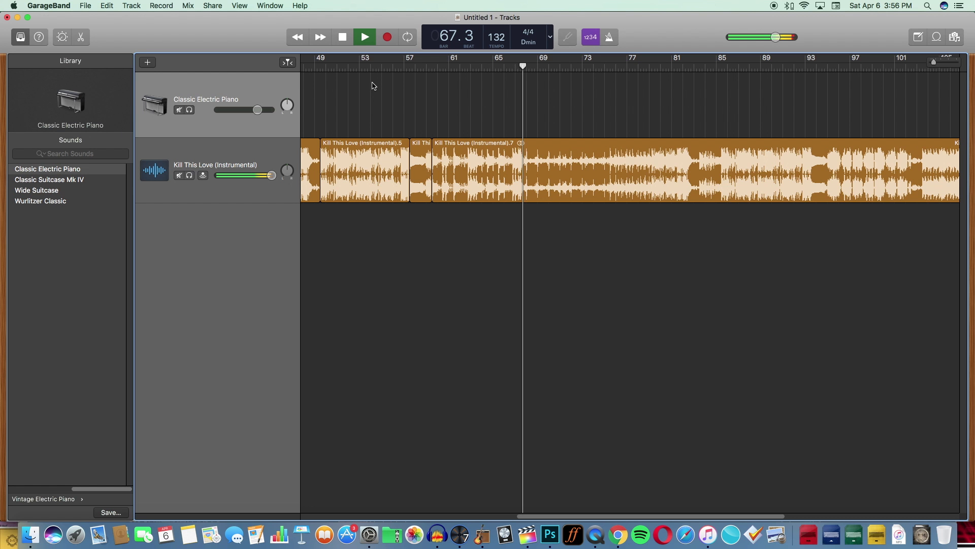
pyautogui.press('super+v')
pyautogui.moveTo(550, 113); pyautogui.dragTo(712, 163)
pyautogui.click(684, 70)
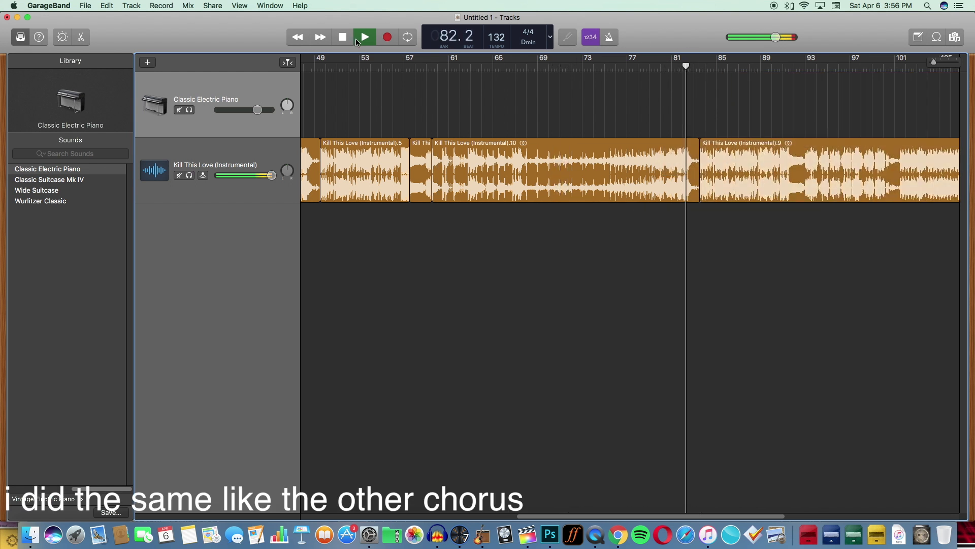
# - Shorten the bar 83 region to end at bar 102 and place a trimmed copy directly after it on the instrumental track
pyautogui.moveTo(628, 516); pyautogui.dragTo(732, 496)
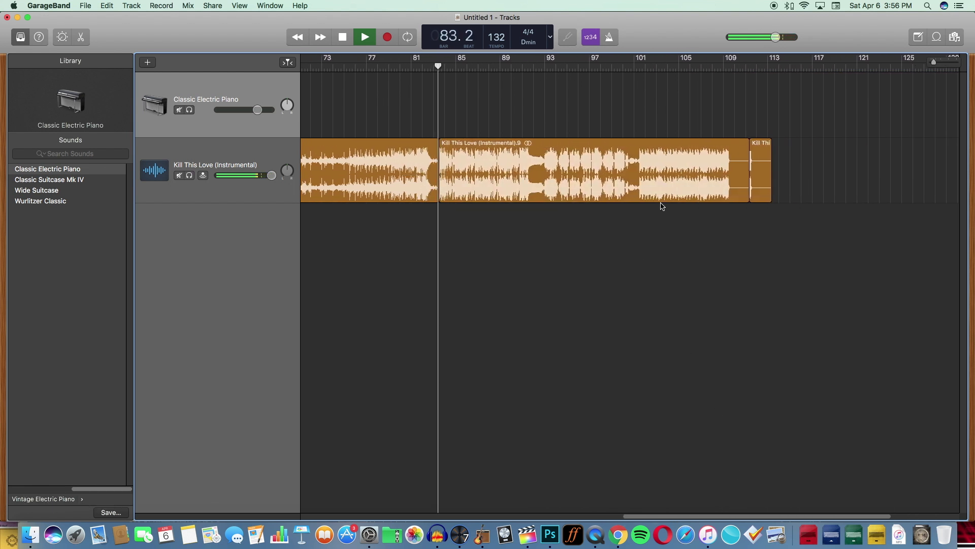
pyautogui.moveTo(750, 190); pyautogui.dragTo(823, 173)
pyautogui.moveTo(630, 189); pyautogui.dragTo(772, 188)
pyautogui.click(283, 89)
pyautogui.click(351, 39)
pyautogui.moveTo(952, 191); pyautogui.dragTo(816, 190)
pyautogui.moveTo(801, 167); pyautogui.dragTo(650, 187)
# - Trim the start of the region at bar 102 to bar 104 and play from about bar 98
pyautogui.click(656, 65)
pyautogui.moveTo(933, 62); pyautogui.dragTo(943, 63)
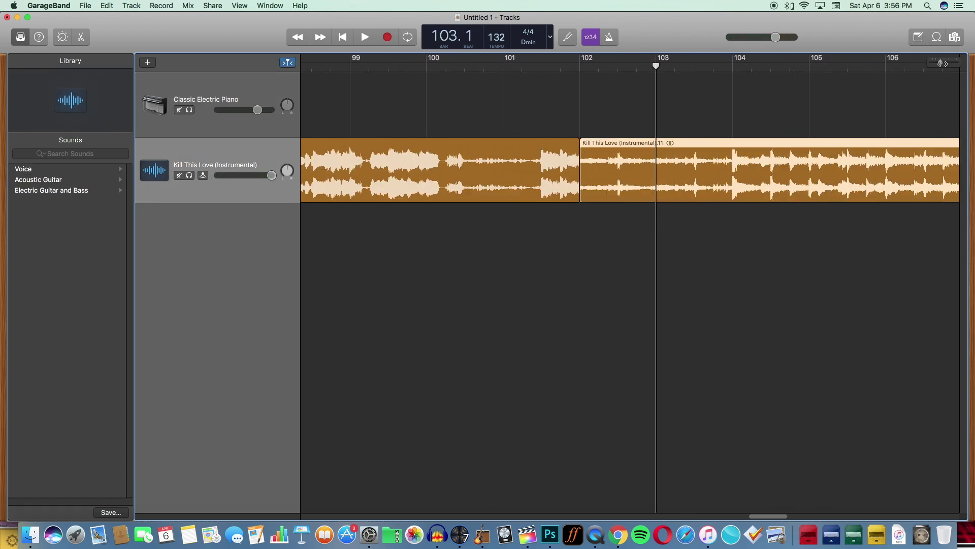
pyautogui.moveTo(587, 189); pyautogui.dragTo(733, 189)
pyautogui.click(321, 65)
pyautogui.click(283, 89)
pyautogui.press('space')
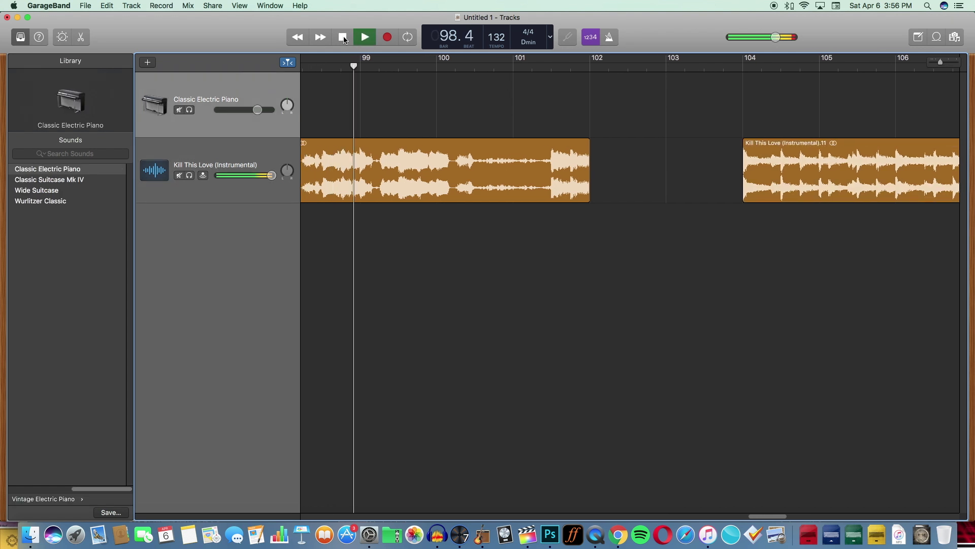
pyautogui.click(343, 40)
# - Close the gap so the trimmed region follows the previous one at bar 101, beat 3, and play back the join
pyautogui.moveTo(599, 65); pyautogui.dragTo(614, 65)
pyautogui.moveTo(717, 160); pyautogui.dragTo(713, 160)
pyautogui.moveTo(940, 62); pyautogui.dragTo(934, 61)
pyautogui.click(359, 68)
pyautogui.click(366, 37)
pyautogui.click(230, 88)
pyautogui.moveTo(933, 61); pyautogui.dragTo(912, 69)
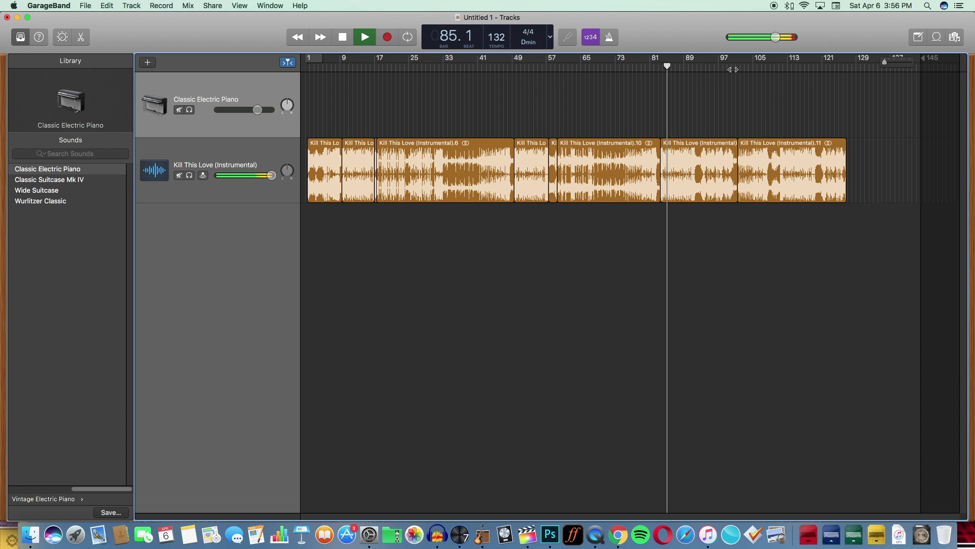
pyautogui.moveTo(885, 64); pyautogui.dragTo(889, 61)
pyautogui.moveTo(739, 515)
pyautogui.mouseDown()
pyautogui.moveTo(763, 508)
pyautogui.moveTo(725, 506)
pyautogui.mouseUp()
# - Insert a short excerpt of the bar 83 region from bar 100 to bar 101, beat 3, and play the transition
pyautogui.click(442, 182)
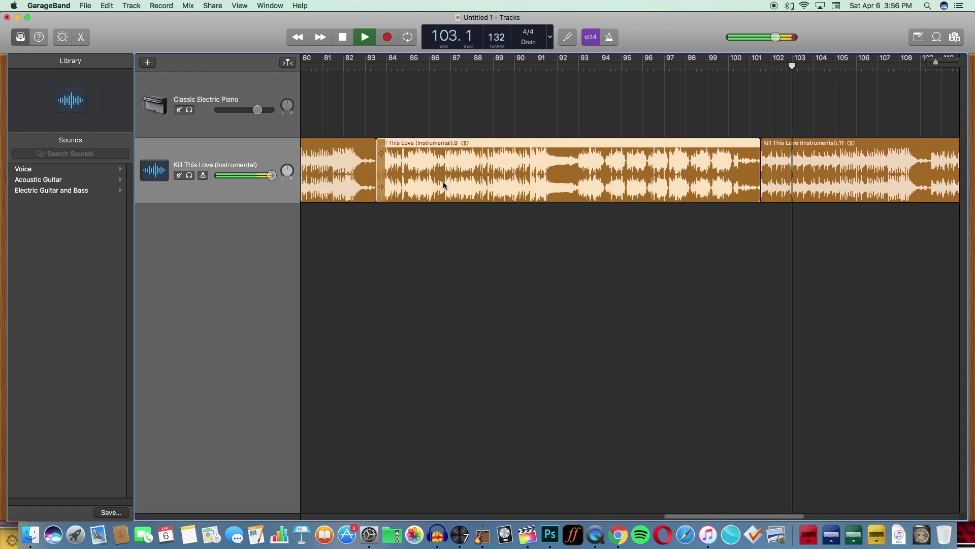
pyautogui.click(267, 101)
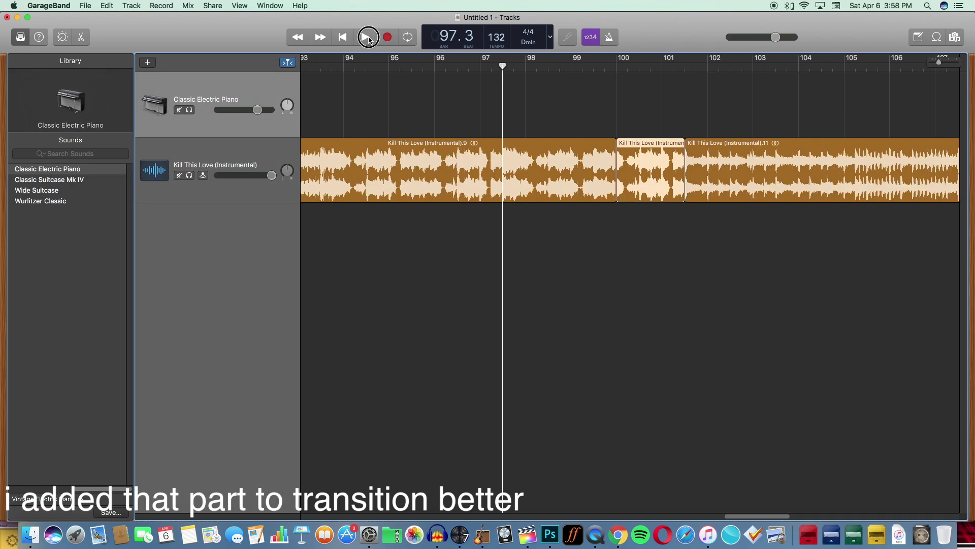
pyautogui.hscroll(5, 712, 482)
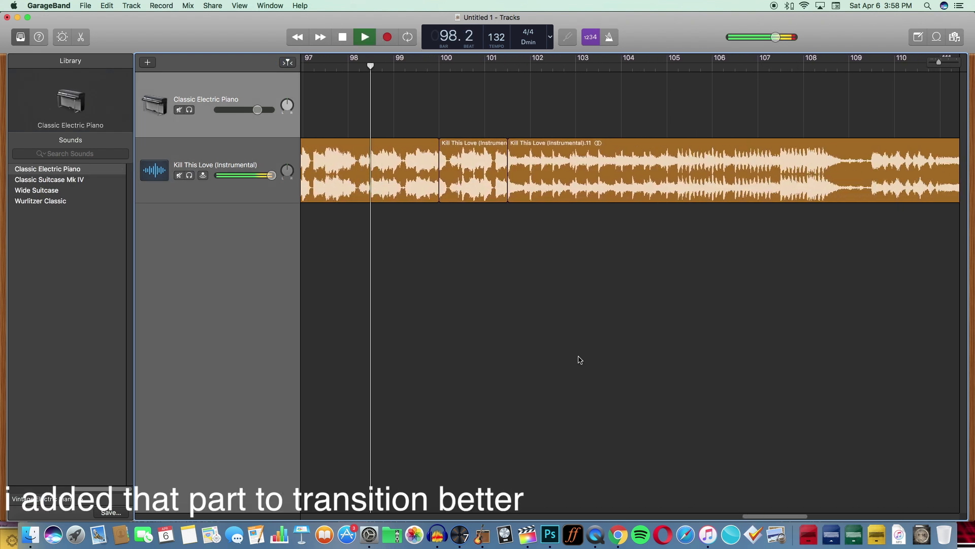
pyautogui.click(344, 38)
# - Add a new audio track and paste a copy of the short bar 100 region onto it
pyautogui.press('Down')
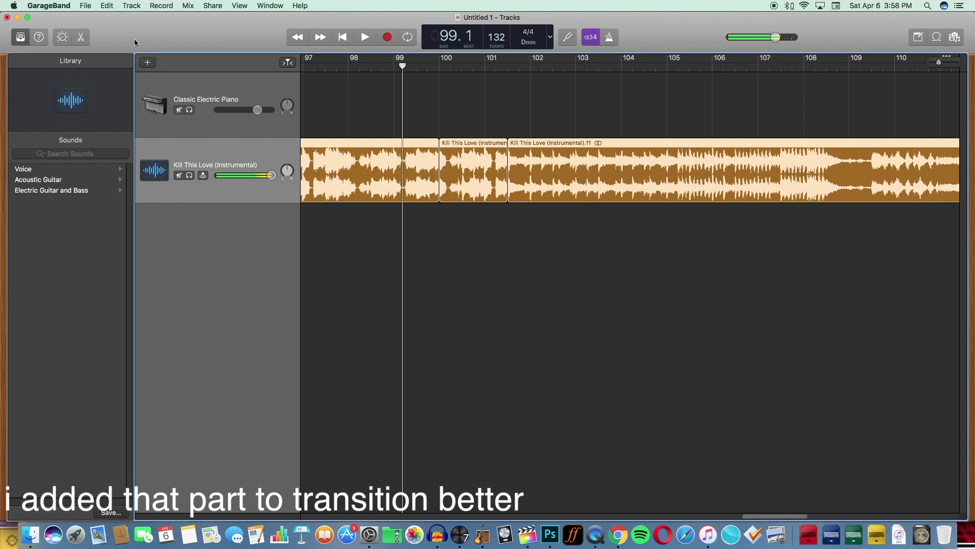
pyautogui.click(132, 6)
pyautogui.click(134, 27)
pyautogui.click(477, 161)
pyautogui.press('super+c')
pyautogui.click(480, 247)
pyautogui.press('super+v')
# - Cut the highs in the Audio 2 track's EQ by lowering the 7000 Hz shelf and the band just below it
pyautogui.click(67, 43)
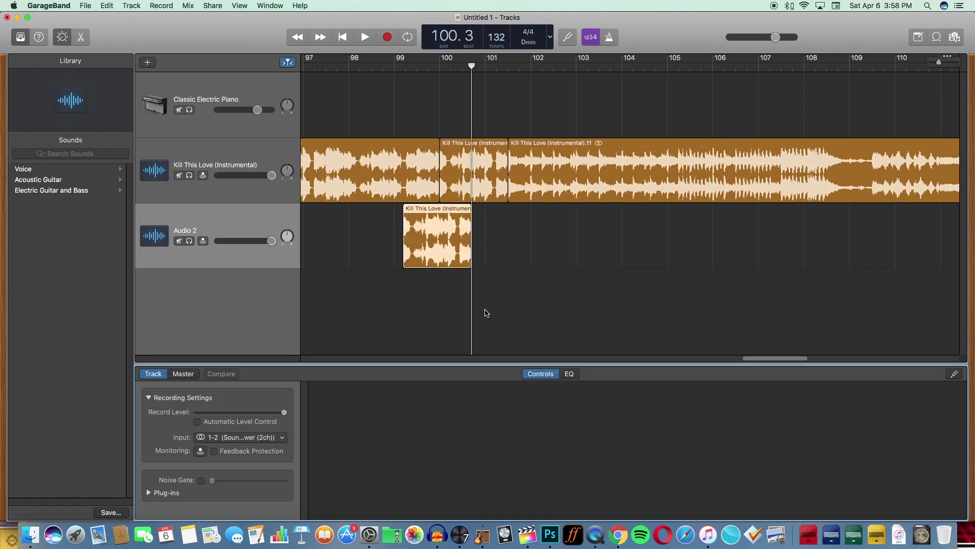
pyautogui.click(570, 375)
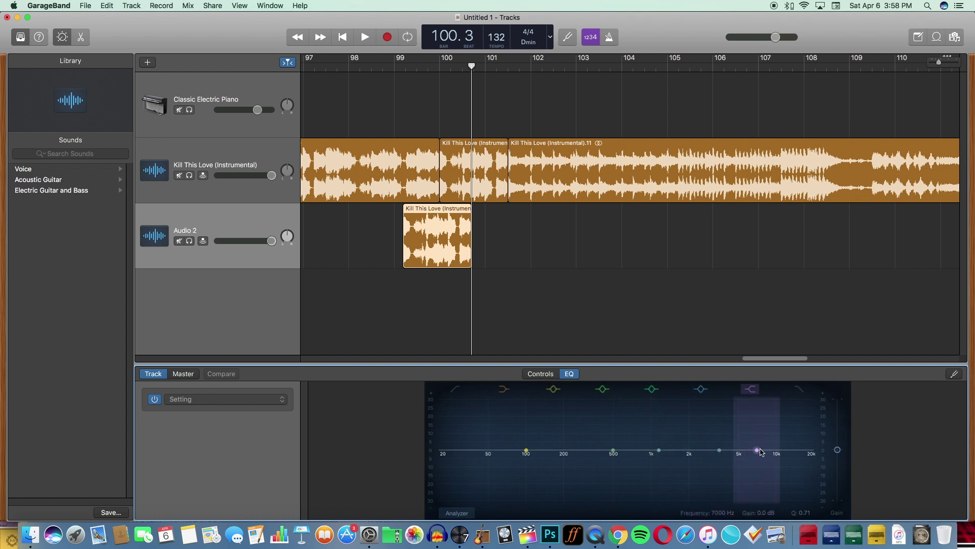
pyautogui.moveTo(758, 451); pyautogui.dragTo(757, 486)
pyautogui.moveTo(723, 450); pyautogui.dragTo(723, 494)
pyautogui.press('b')
# - Place the Audio 2 region at bar 101, beat 3, extend its end to about bar 108, beat 3, and play it soloed
pyautogui.moveTo(404, 255); pyautogui.dragTo(656, 255)
pyautogui.moveTo(688, 244); pyautogui.dragTo(539, 244)
pyautogui.press('s')
pyautogui.press('space')
pyautogui.hscroll(-1, 653, 472)
pyautogui.moveTo(757, 516); pyautogui.dragTo(770, 516)
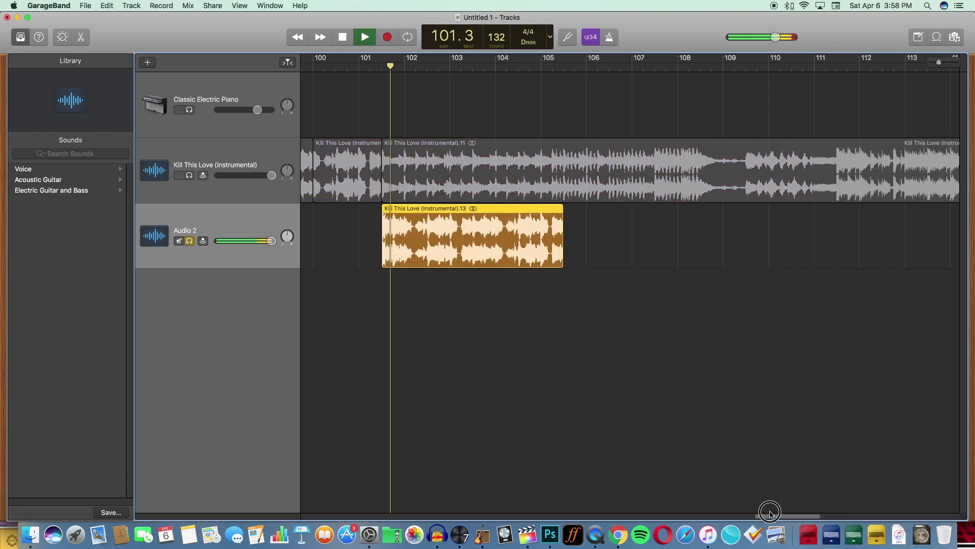
pyautogui.moveTo(563, 251); pyautogui.dragTo(700, 249)
pyautogui.click(727, 246)
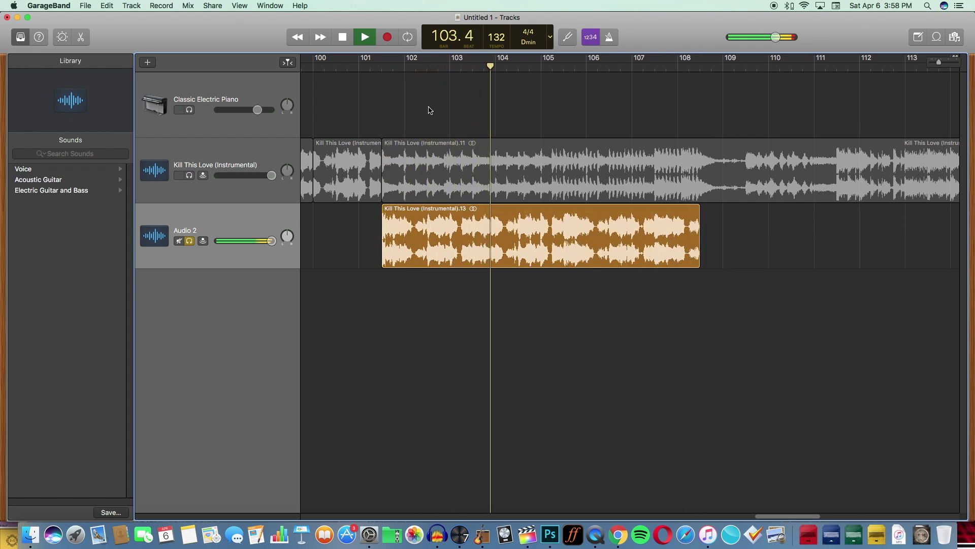
pyautogui.press('space')
# - Draw a volume automation fade-in on Audio 2 rising from about bar 101, beat 3 to about bar 105, beat 4
pyautogui.press('a')
pyautogui.click(378, 219)
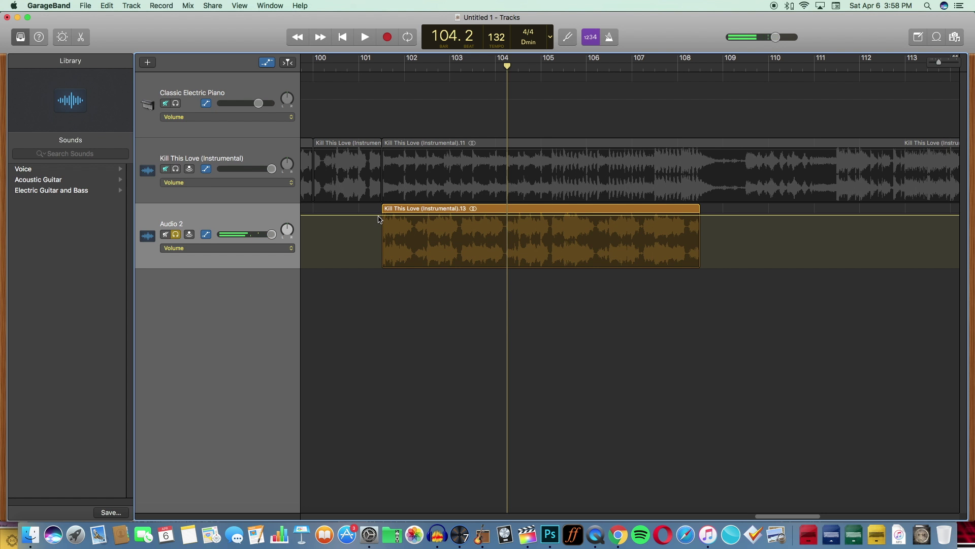
pyautogui.moveTo(379, 216); pyautogui.dragTo(377, 239)
pyautogui.click(364, 36)
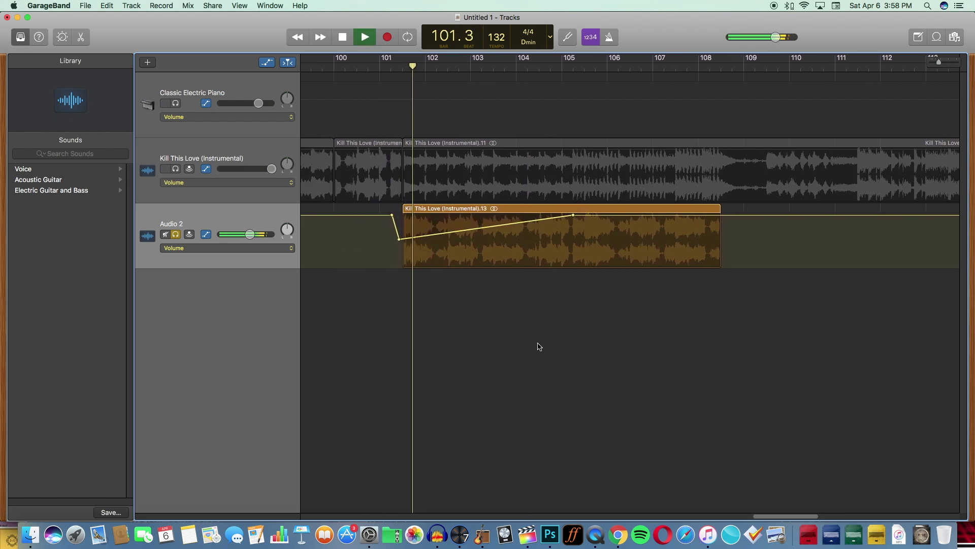
pyautogui.moveTo(766, 515); pyautogui.dragTo(777, 515)
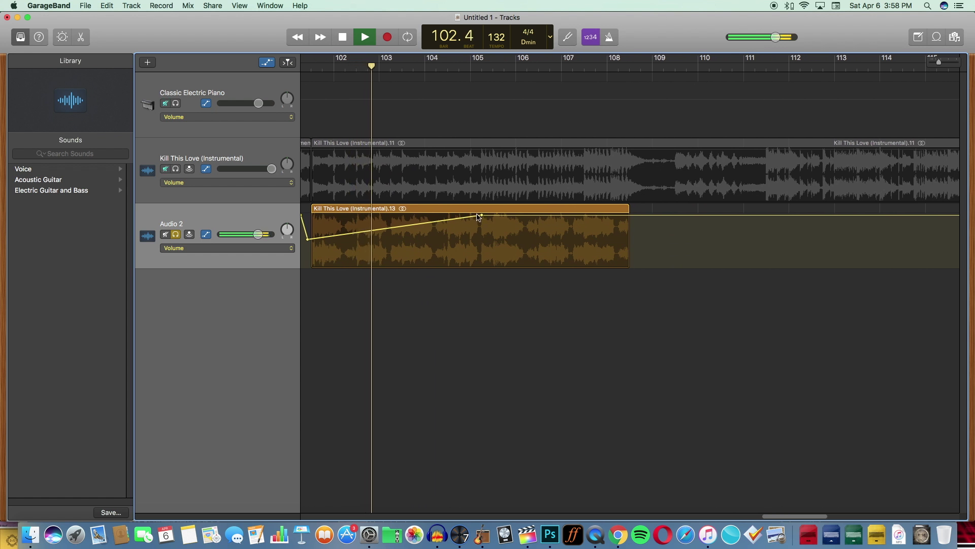
pyautogui.moveTo(481, 215); pyautogui.dragTo(522, 214)
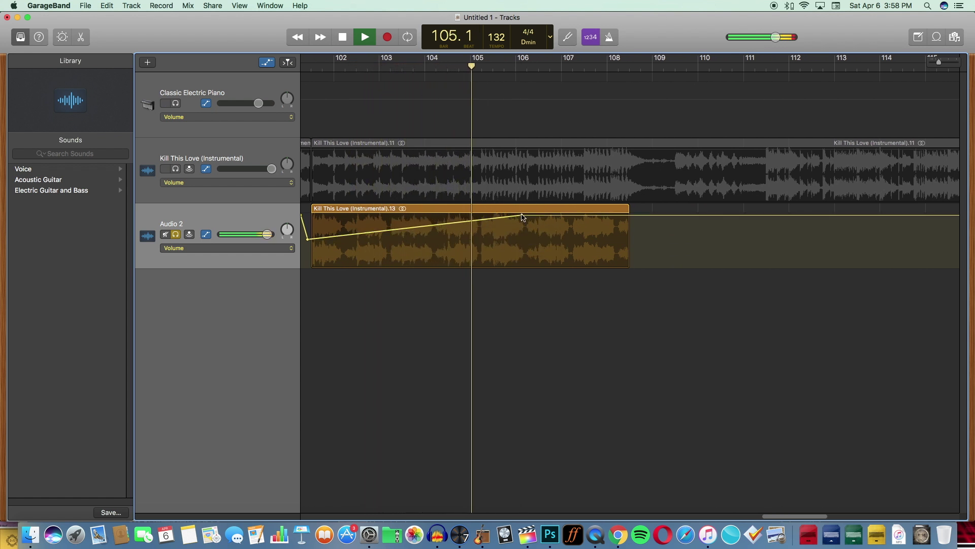
pyautogui.moveTo(522, 215); pyautogui.dragTo(504, 215)
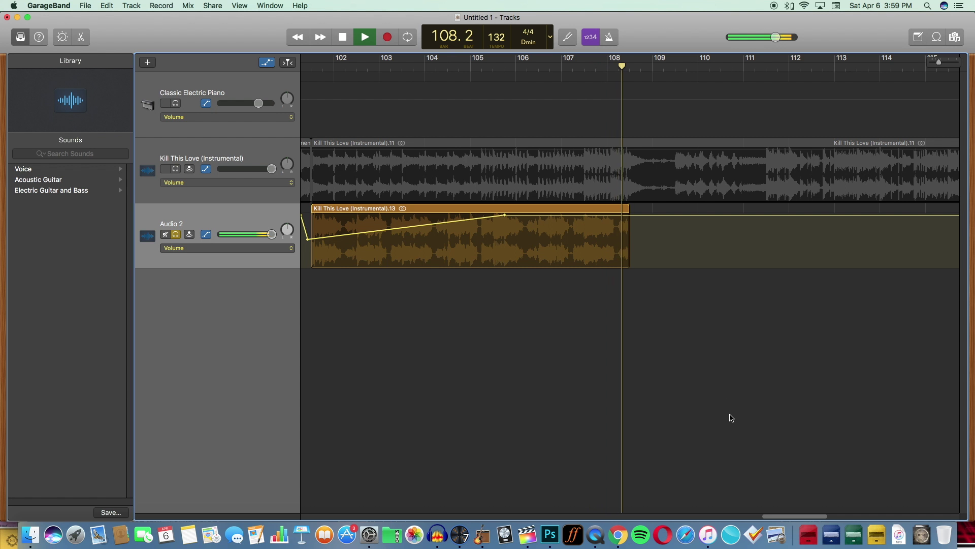
# - Turn off solo on Audio 2, hide the automation and play both tracks together from about bar 99
pyautogui.hscroll(-5, 763, 505)
pyautogui.click(403, 70)
pyautogui.click(176, 234)
pyautogui.click(247, 80)
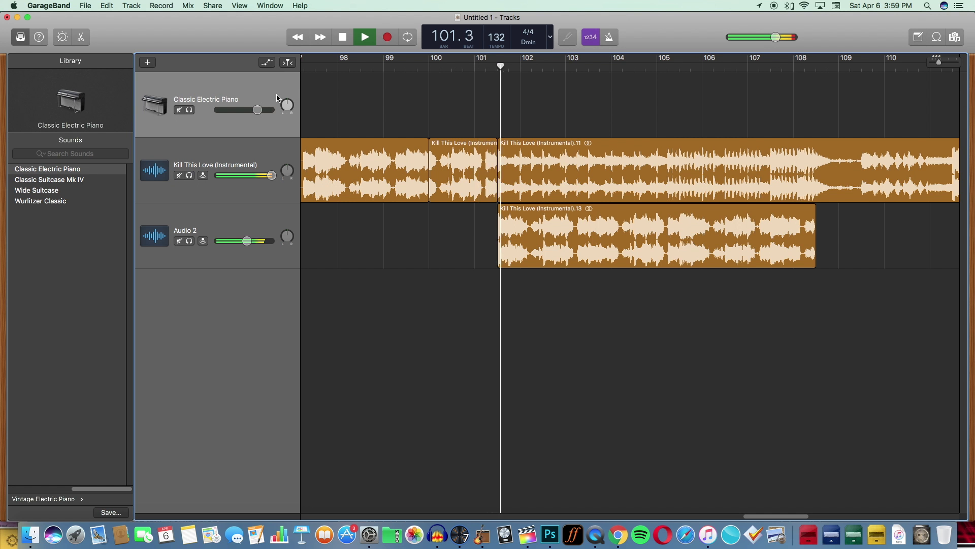
# - Raise the low point of the Audio 2 volume fade and move the fade's end to about bar 105, beat 3
pyautogui.click(266, 62)
pyautogui.moveTo(497, 238)
pyautogui.mouseDown()
pyautogui.moveTo(490, 220)
pyautogui.moveTo(497, 225)
pyautogui.mouseUp()
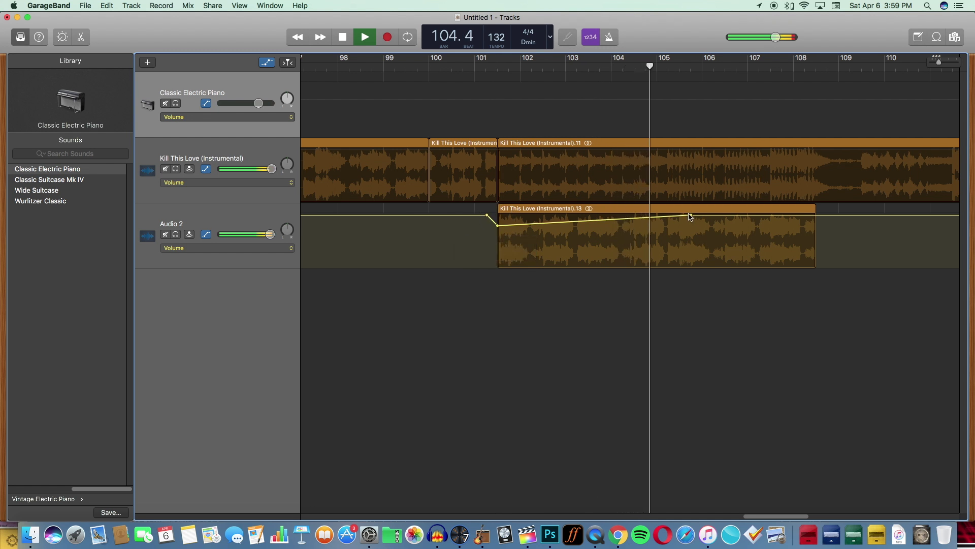
pyautogui.moveTo(681, 215); pyautogui.dragTo(681, 215)
pyautogui.moveTo(486, 226); pyautogui.dragTo(497, 226)
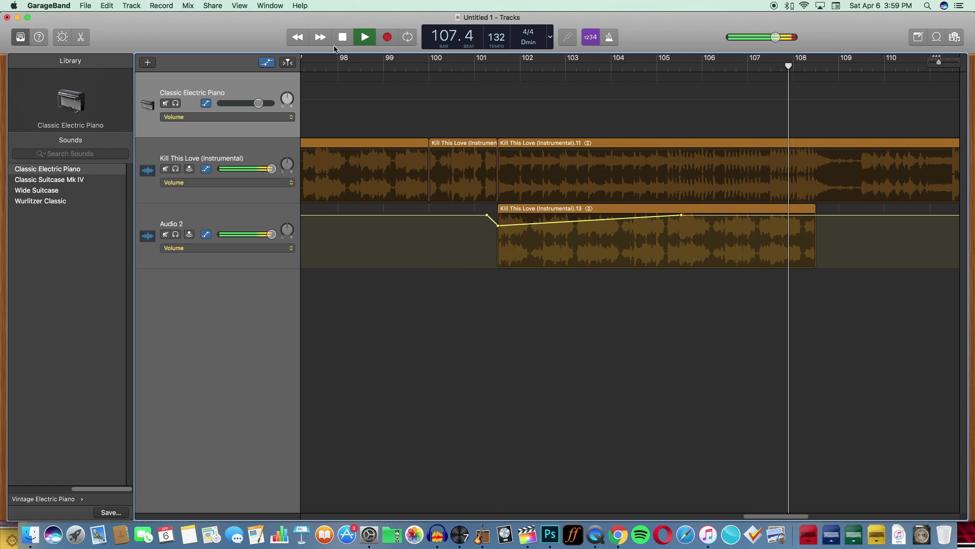
# - Play from about bar 100 and level the Audio 2 volume curve by raising its low point to match the rest of the line
pyautogui.click(266, 62)
pyautogui.click(446, 68)
pyautogui.click(360, 38)
pyautogui.moveTo(753, 517); pyautogui.dragTo(763, 517)
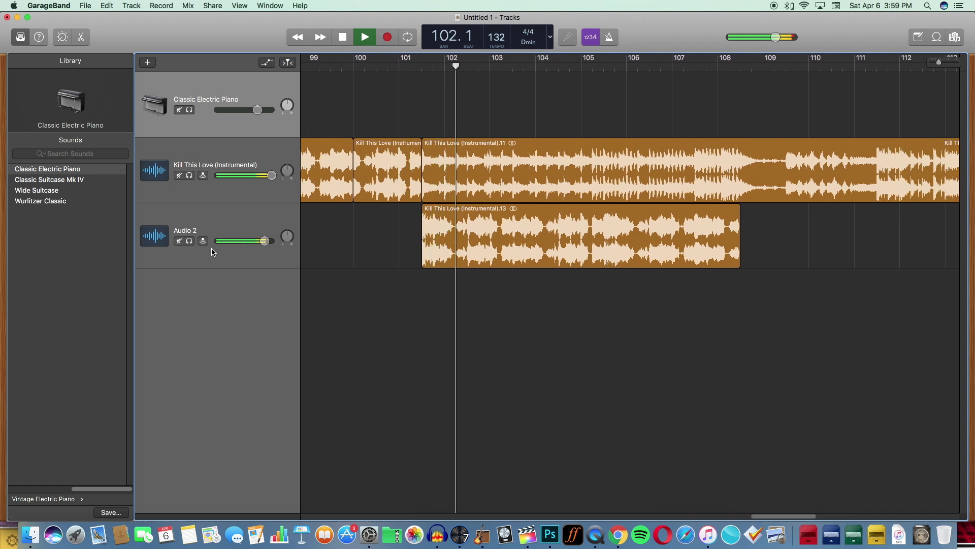
pyautogui.click(266, 62)
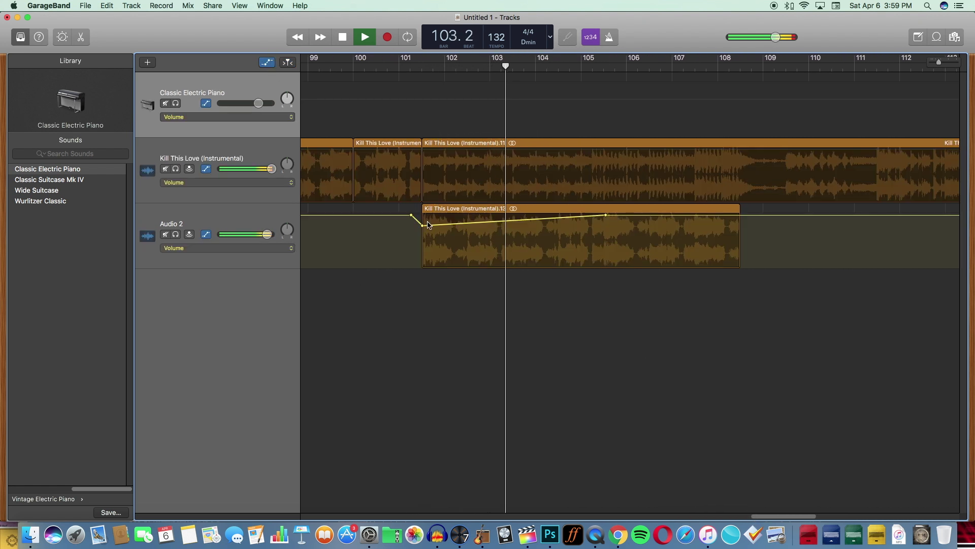
pyautogui.moveTo(422, 226); pyautogui.dragTo(422, 215)
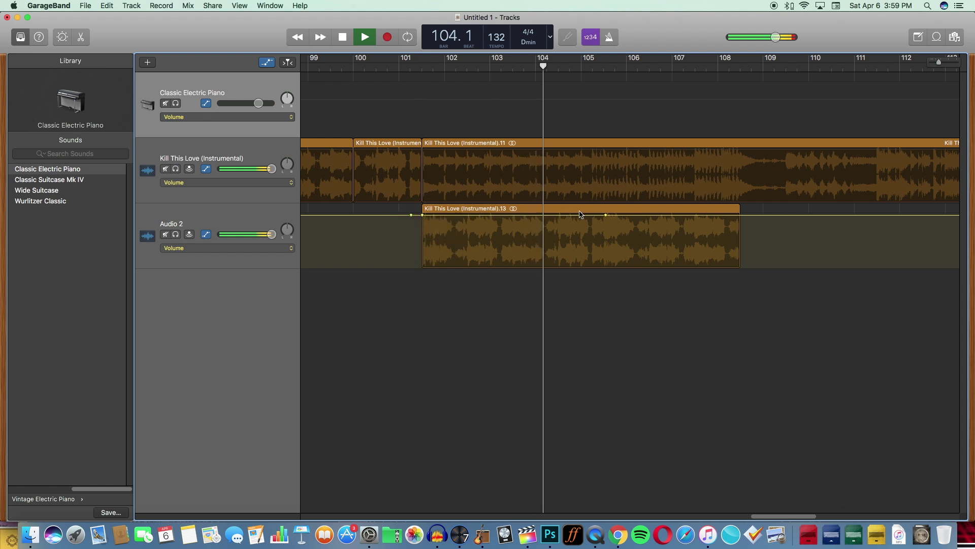
pyautogui.click(267, 62)
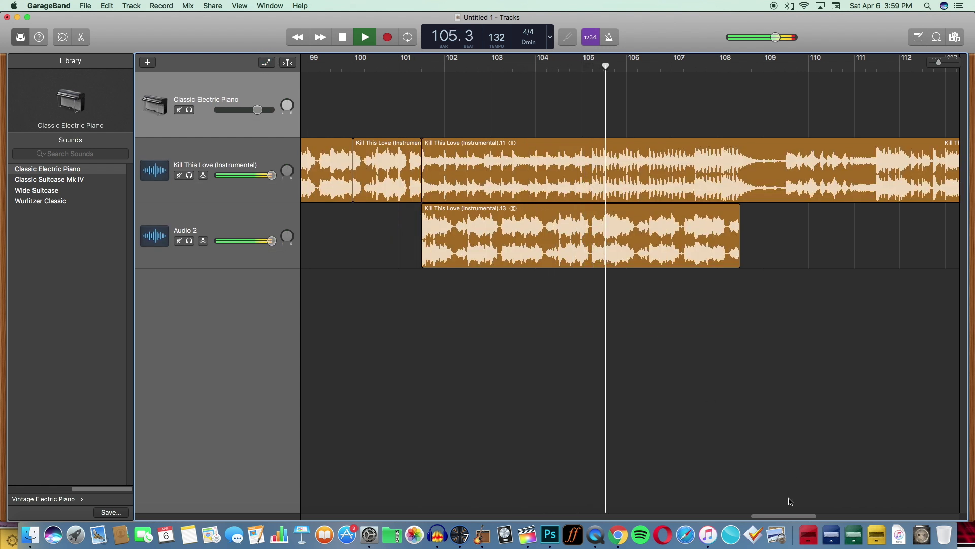
pyautogui.moveTo(773, 516); pyautogui.dragTo(784, 510)
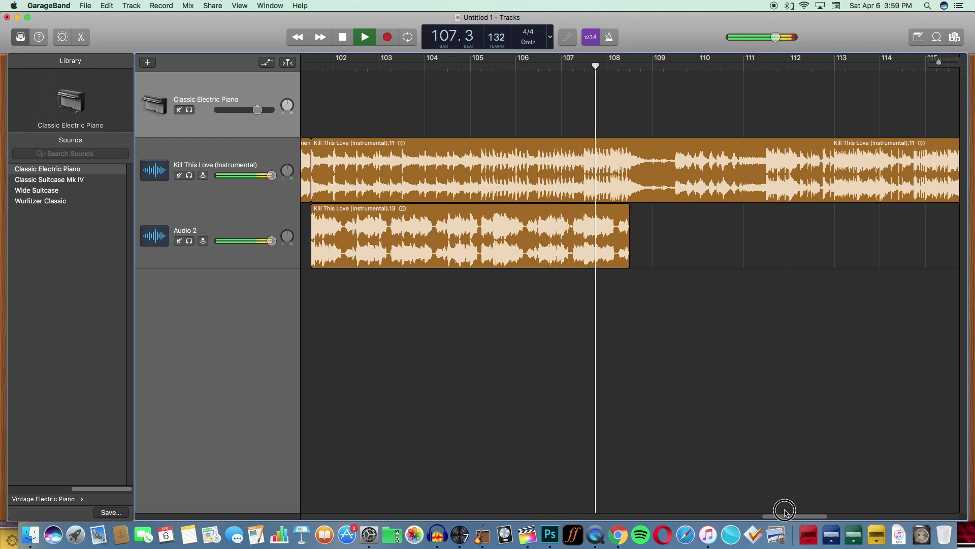
# - Replay from about bar 100, delete the filtered region on Audio 2 and remove the empty Audio 2 track
pyautogui.moveTo(784, 511); pyautogui.dragTo(743, 496)
pyautogui.click(321, 65)
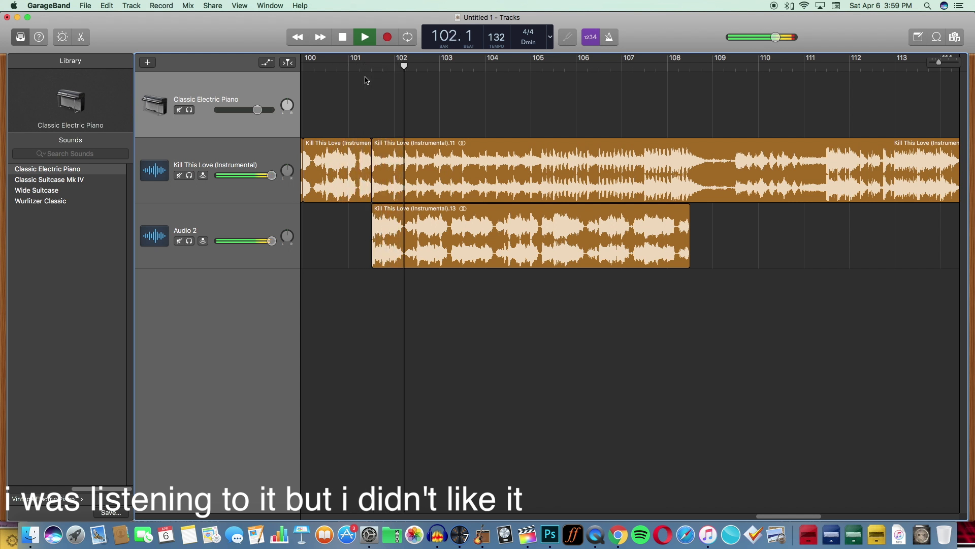
pyautogui.click(450, 236)
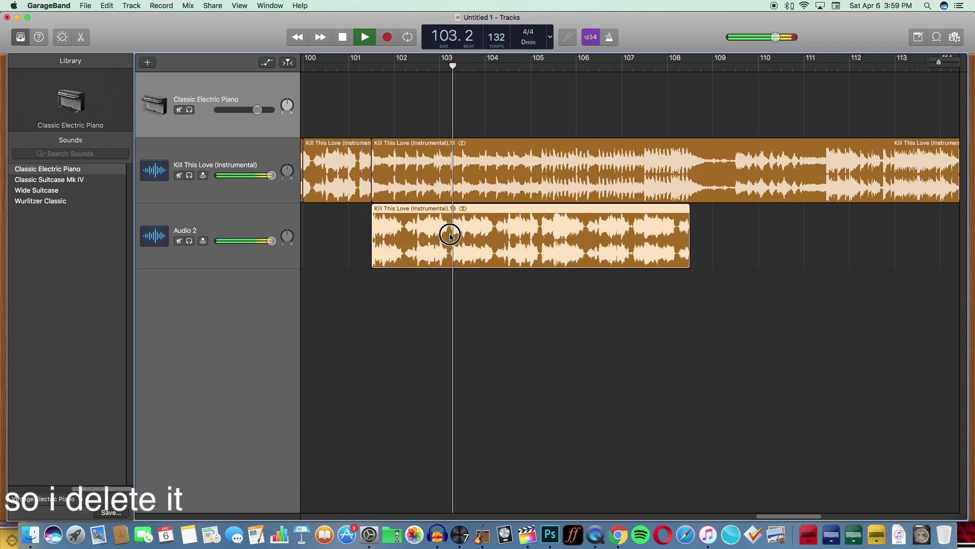
pyautogui.press('Delete')
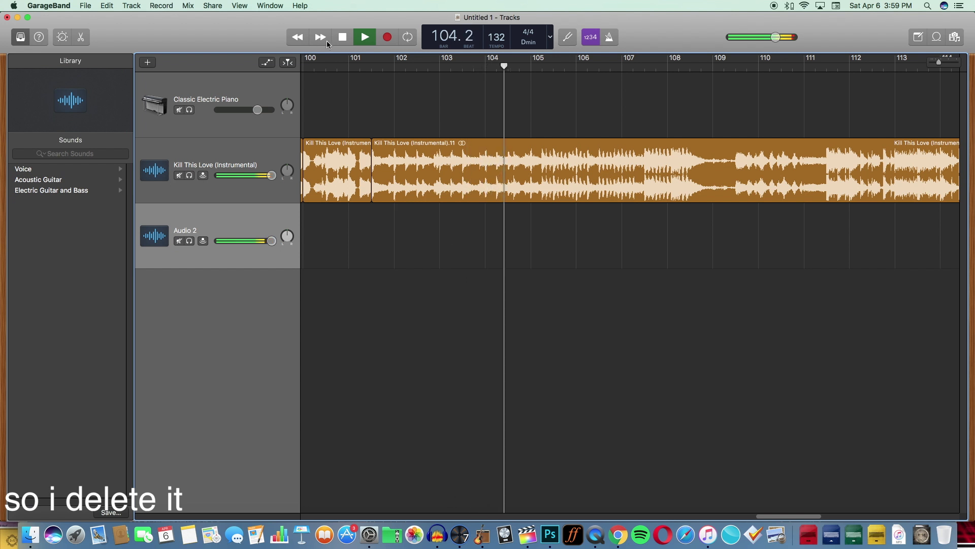
pyautogui.press('super+BackSpace')
# - Play from about bar 100 and trim the end of the Kill This Love (Instrumental).11 region back to about bar 109, beat 3
pyautogui.click(364, 37)
pyautogui.click(364, 38)
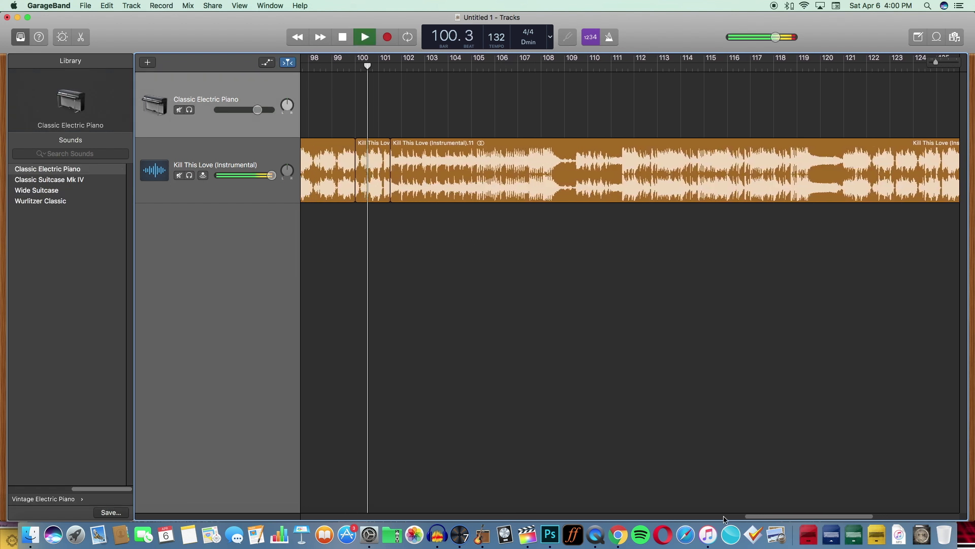
pyautogui.moveTo(764, 516); pyautogui.dragTo(766, 515)
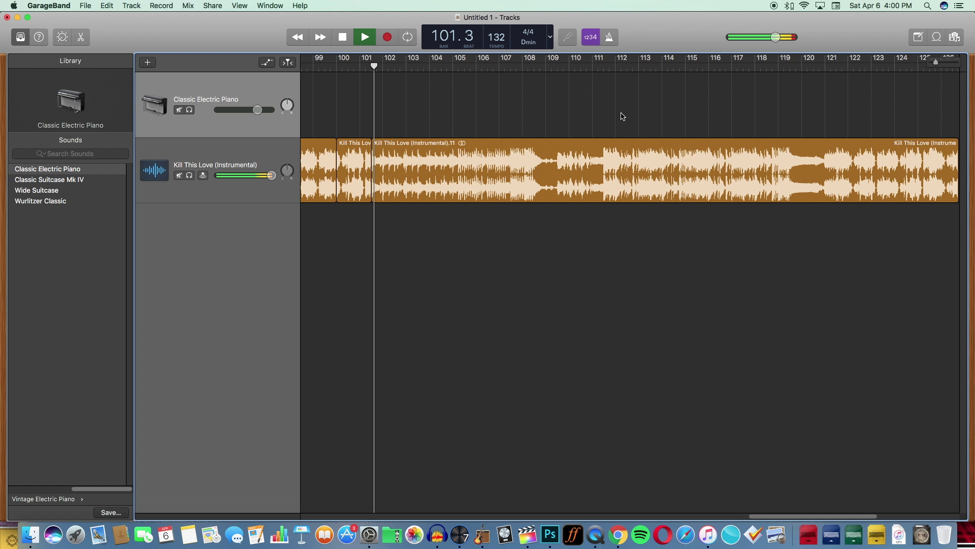
pyautogui.moveTo(936, 62); pyautogui.dragTo(934, 62)
pyautogui.moveTo(803, 188); pyautogui.dragTo(511, 167)
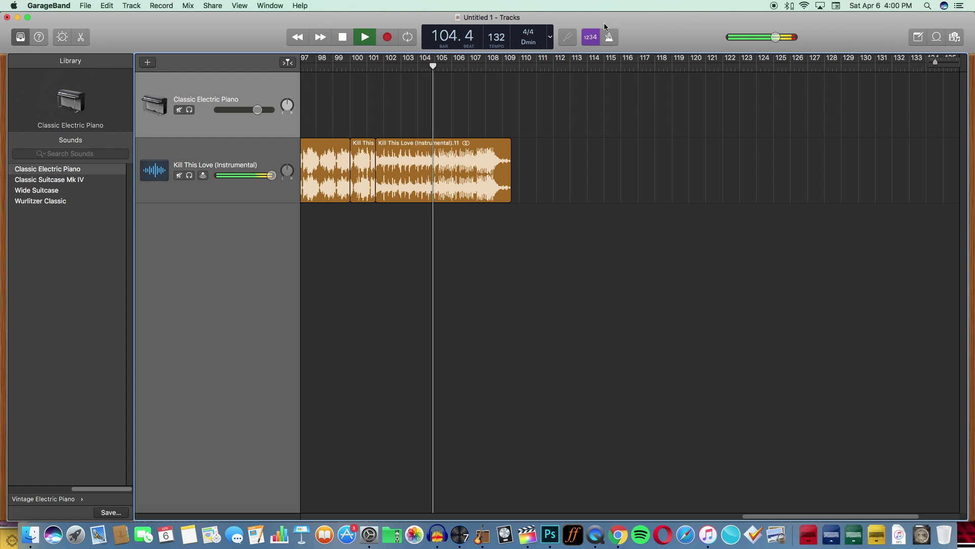
pyautogui.click(339, 38)
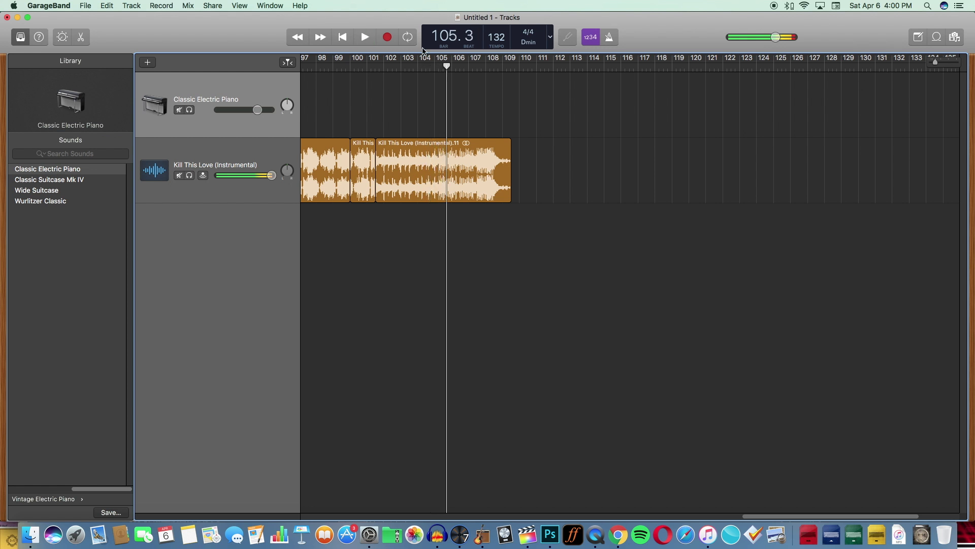
# - Browse the favorite Apple Loops and preview 80s Synth FX Riser 02 and Rise 02
pyautogui.click(937, 37)
pyautogui.click(958, 80)
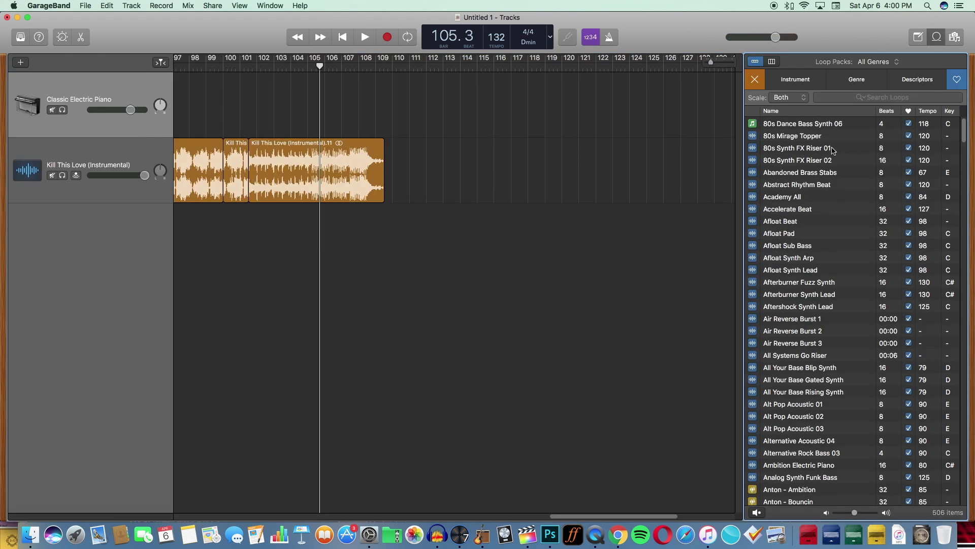
pyautogui.click(827, 162)
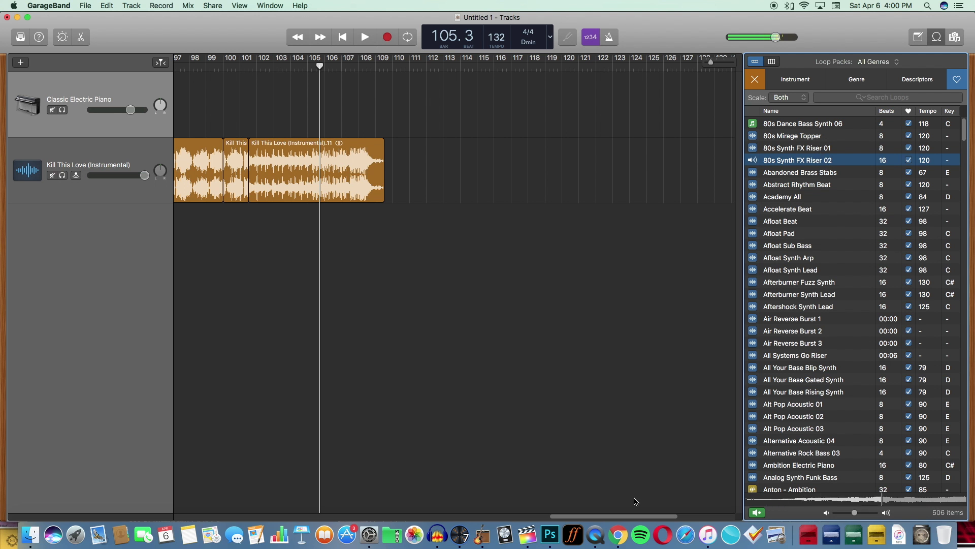
pyautogui.hscroll(-5, 636, 501)
pyautogui.scroll(-5, 964, 139)
pyautogui.moveTo(964, 139); pyautogui.dragTo(958, 413)
pyautogui.click(821, 430)
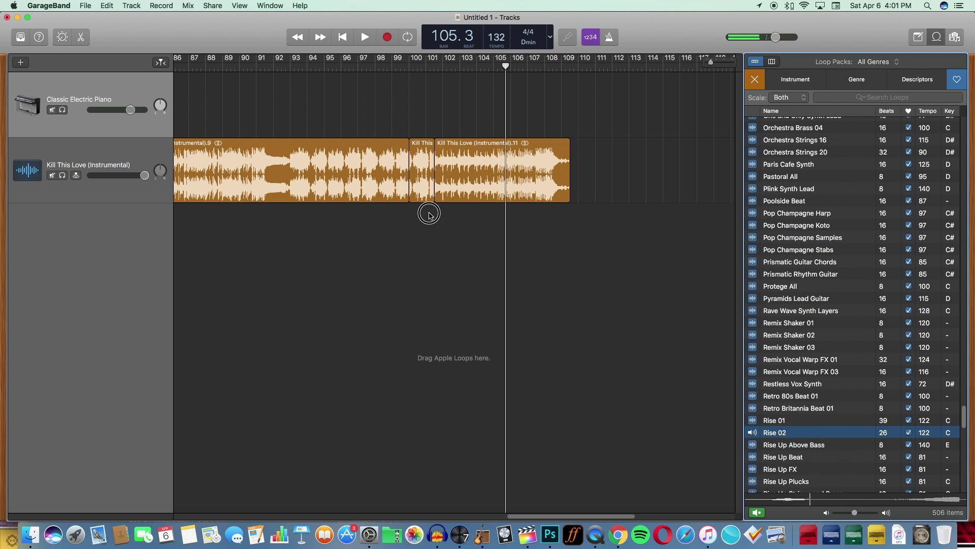
# - Add the Rise 02 loop on a new track, shorten it to about three bars and start it just after bar 100
pyautogui.moveTo(429, 213); pyautogui.dragTo(430, 213)
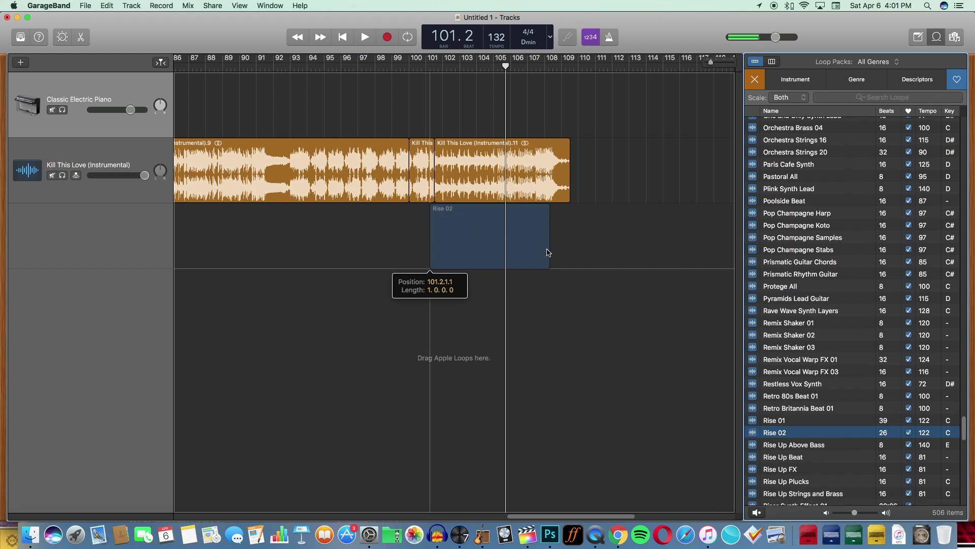
pyautogui.moveTo(548, 253); pyautogui.dragTo(485, 239)
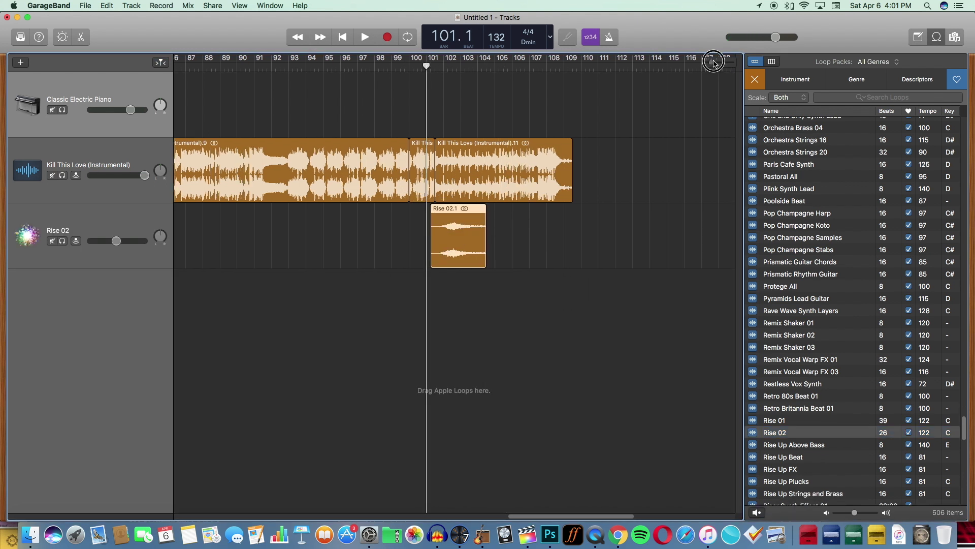
pyautogui.moveTo(711, 61); pyautogui.dragTo(718, 62)
pyautogui.moveTo(595, 236); pyautogui.dragTo(312, 235)
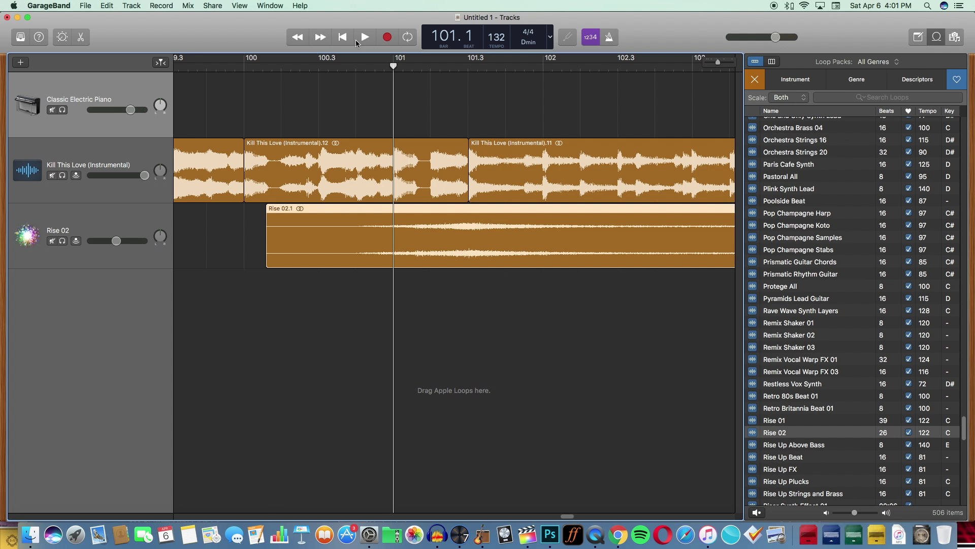
# - Raise the Rise 02 track's volume, solo it and listen from about bar 100, beat 4
pyautogui.click(365, 37)
pyautogui.moveTo(117, 241); pyautogui.dragTo(131, 241)
pyautogui.click(63, 240)
pyautogui.click(345, 67)
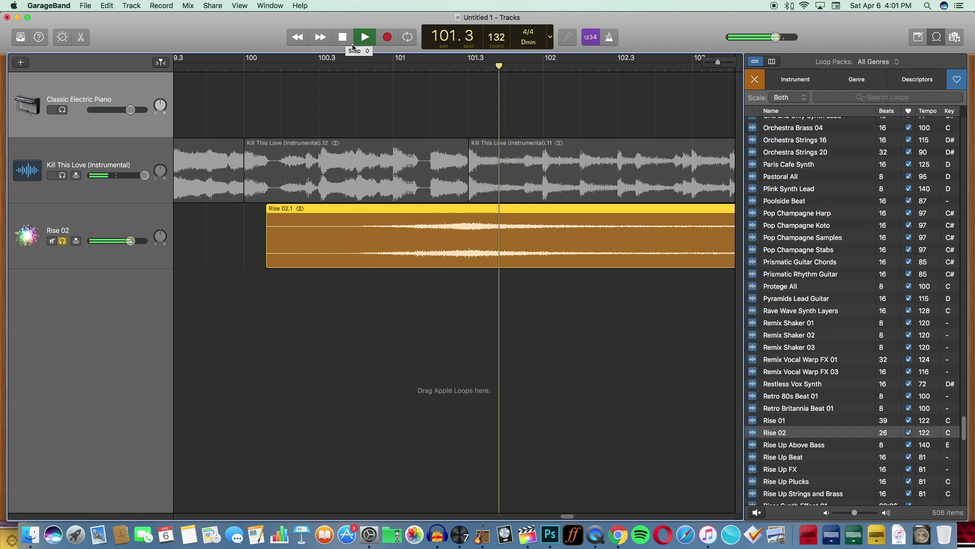
pyautogui.click(342, 38)
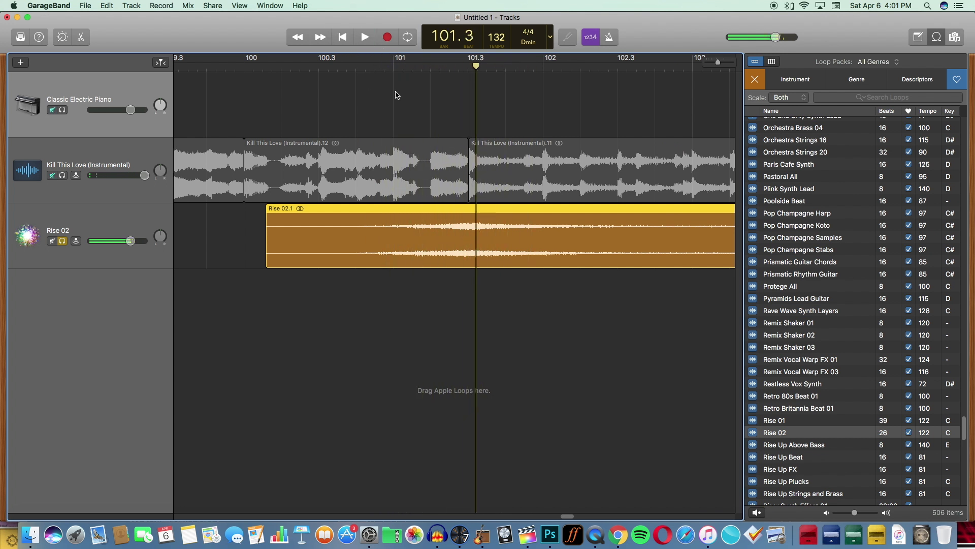
# - Fine-align the Rise 02 swell with the cut at bar 101, beat 3, turn off its solo and play the transition
pyautogui.moveTo(718, 62); pyautogui.dragTo(720, 62)
pyautogui.moveTo(522, 231); pyautogui.dragTo(520, 231)
pyautogui.moveTo(436, 223); pyautogui.dragTo(436, 224)
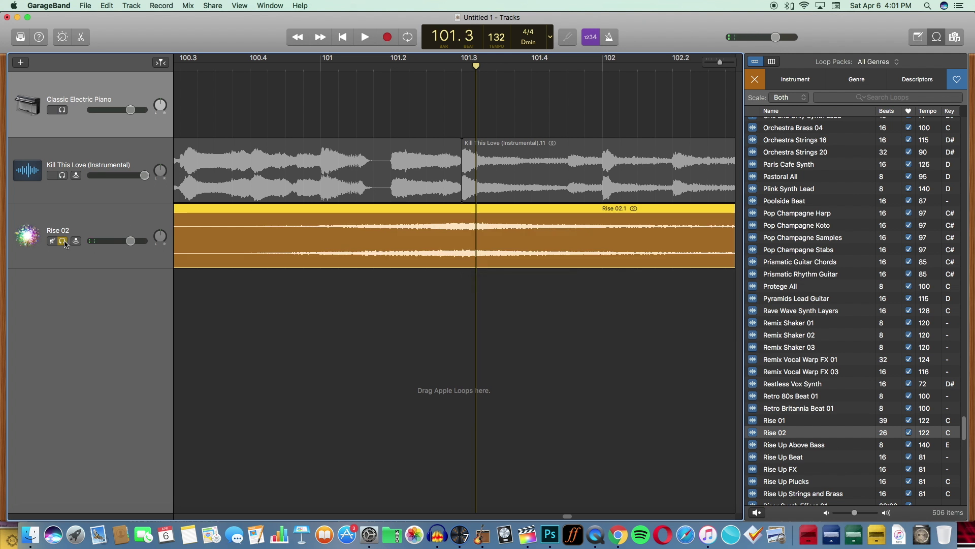
pyautogui.click(63, 241)
pyautogui.click(181, 68)
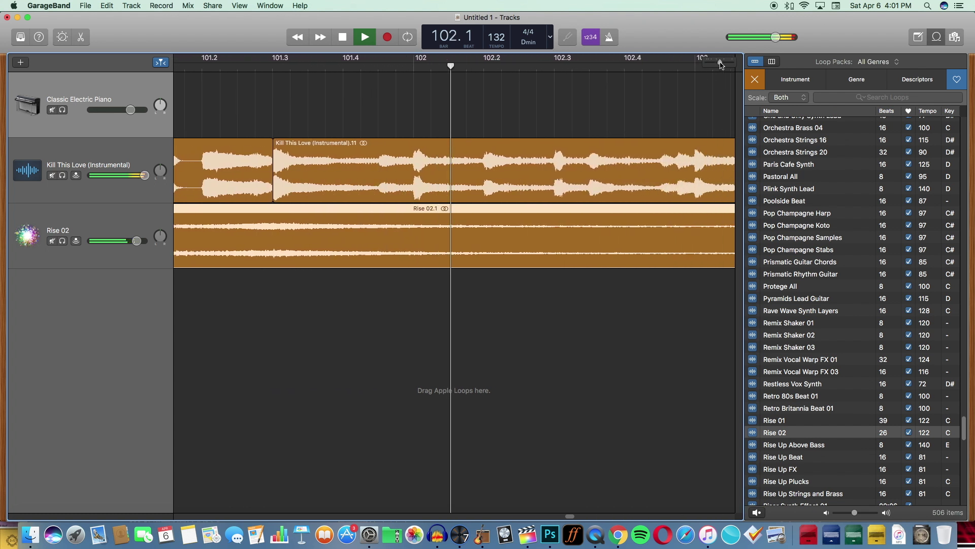
pyautogui.moveTo(720, 62); pyautogui.dragTo(716, 63)
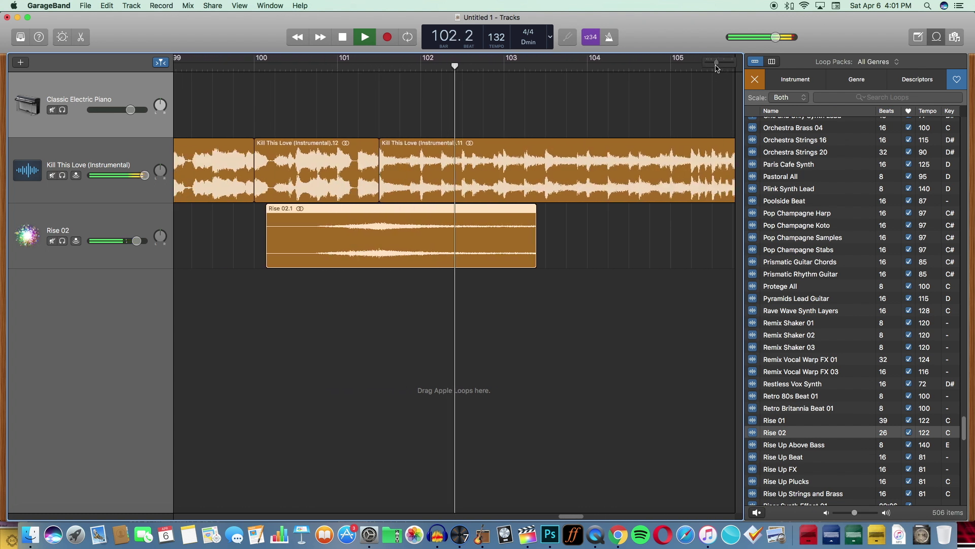
pyautogui.click(342, 38)
# - Draw a volume automation fade-out on Rise 02 that drops at the region's end, near bar 103, beat 2
pyautogui.press('a')
pyautogui.moveTo(453, 224); pyautogui.dragTo(452, 264)
pyautogui.press('a')
# - Add the Subsonic Boom FX 09 loop on a new track at bar 101, beat 3 and raise its volume
pyautogui.moveTo(964, 422); pyautogui.dragTo(964, 454)
pyautogui.click(798, 377)
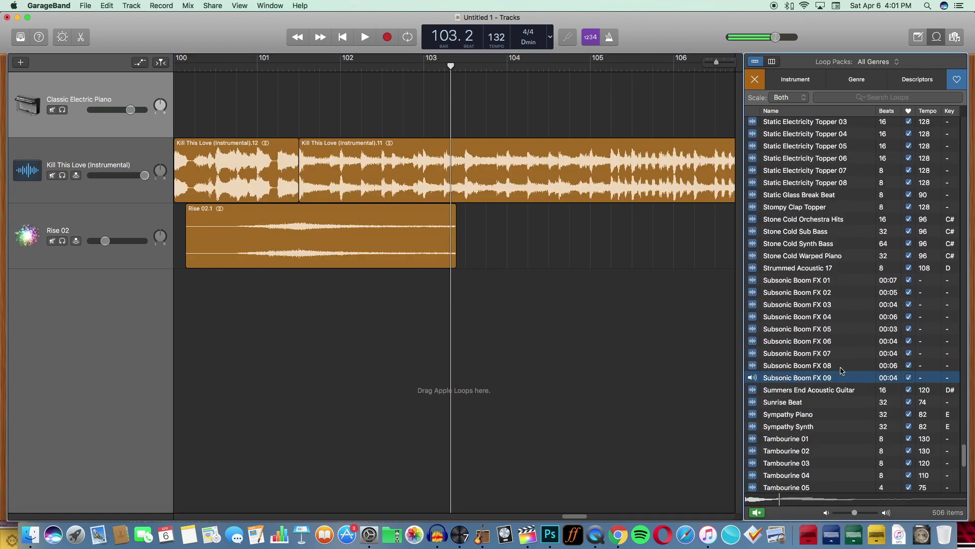
pyautogui.moveTo(611, 362); pyautogui.dragTo(302, 310)
pyautogui.moveTo(116, 306); pyautogui.dragTo(121, 306)
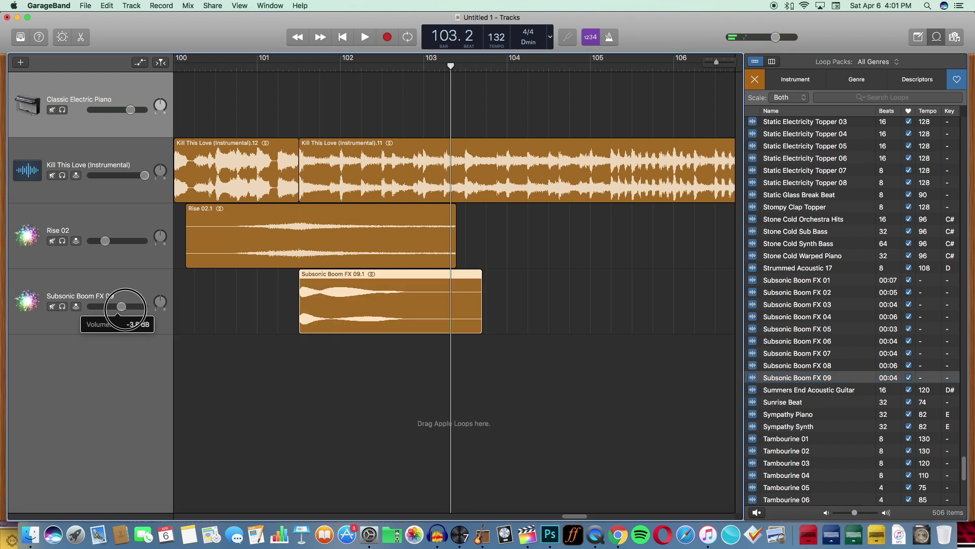
# - Play the transition with both effect loops and raise the Subsonic Boom FX 09 volume slightly further
pyautogui.hscroll(-5, 569, 511)
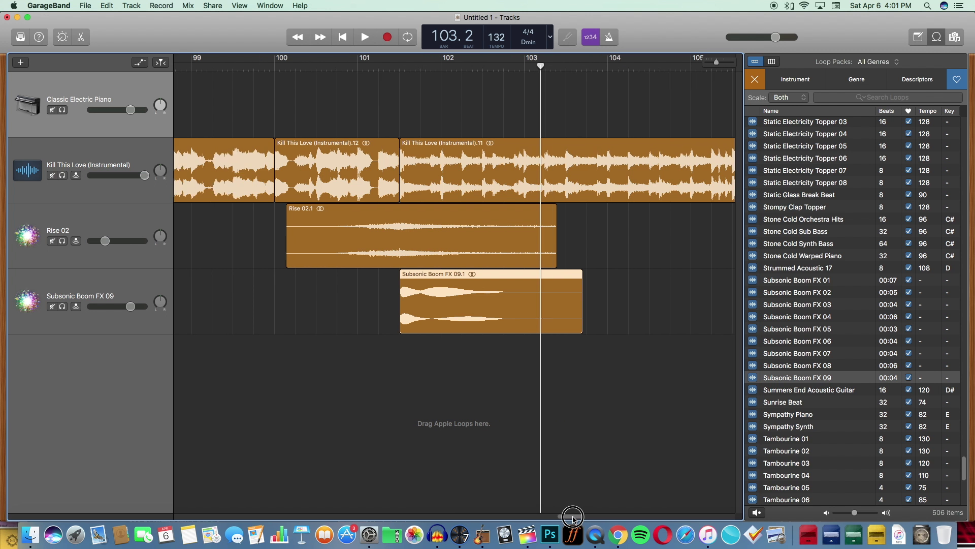
pyautogui.click(364, 40)
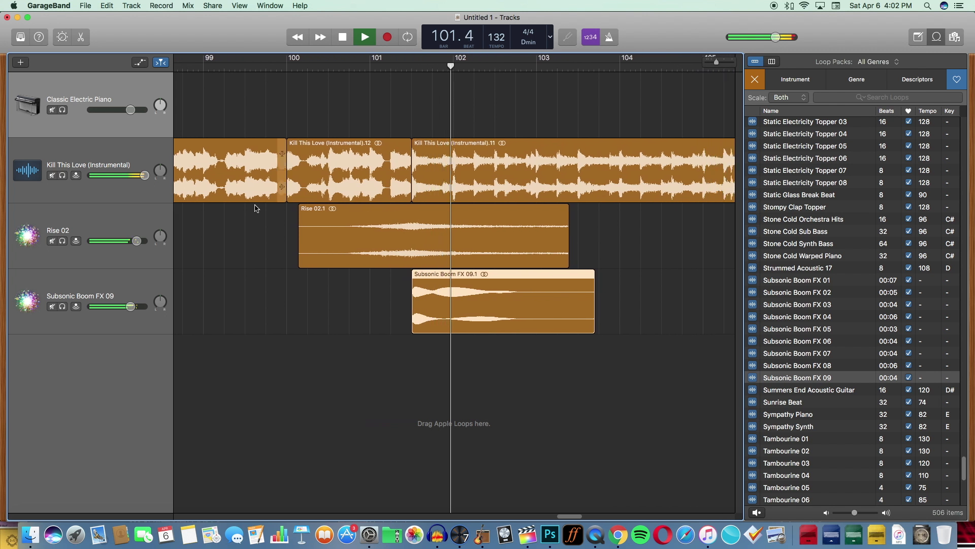
pyautogui.moveTo(131, 307); pyautogui.dragTo(134, 307)
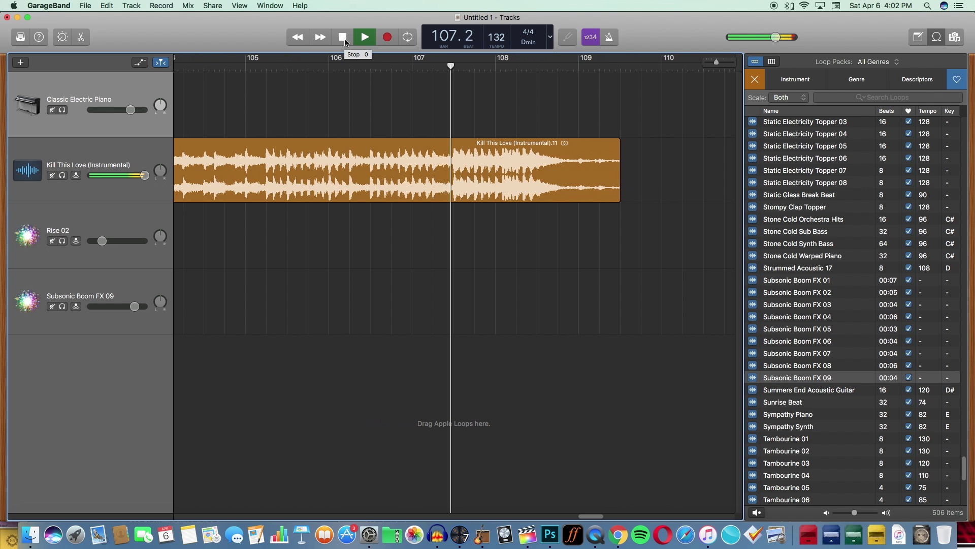
# - Close the loop browser and extend the end of the Kill This Love (Instrumental).11 region to about bar 113
pyautogui.click(937, 37)
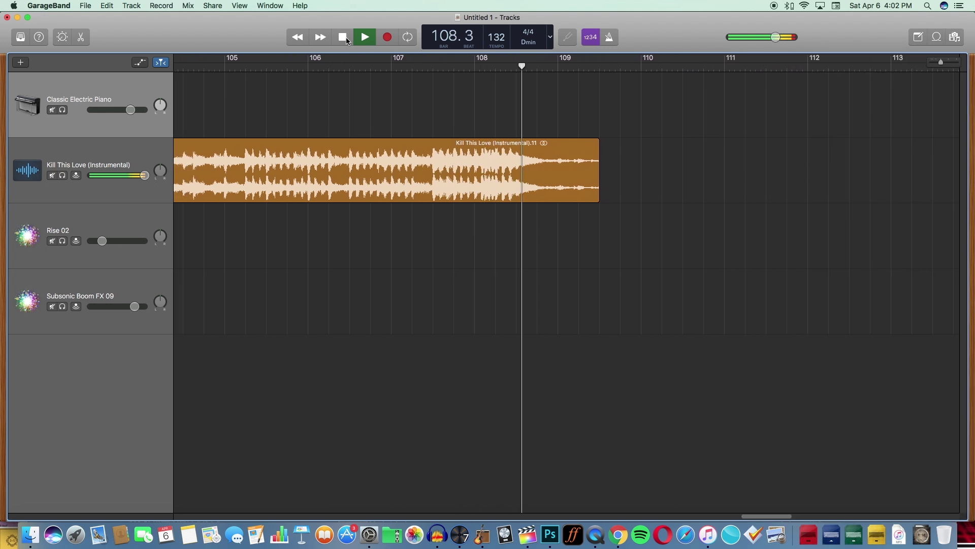
pyautogui.moveTo(591, 190); pyautogui.dragTo(883, 190)
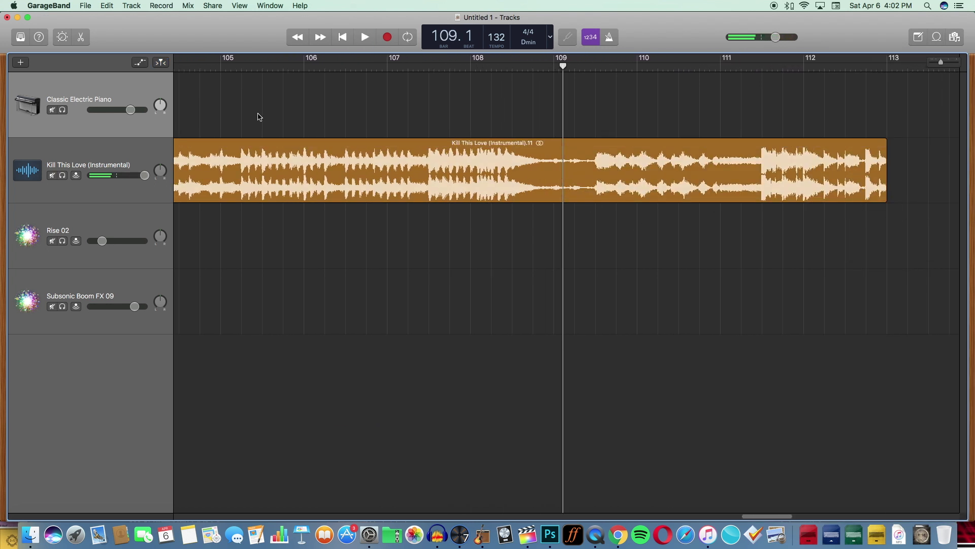
pyautogui.moveTo(941, 62); pyautogui.dragTo(938, 65)
# - Paste a copy of the region, trim its start, place it at bar 111, beat 3 and extend it to bar 117, beat 3
pyautogui.click(387, 171)
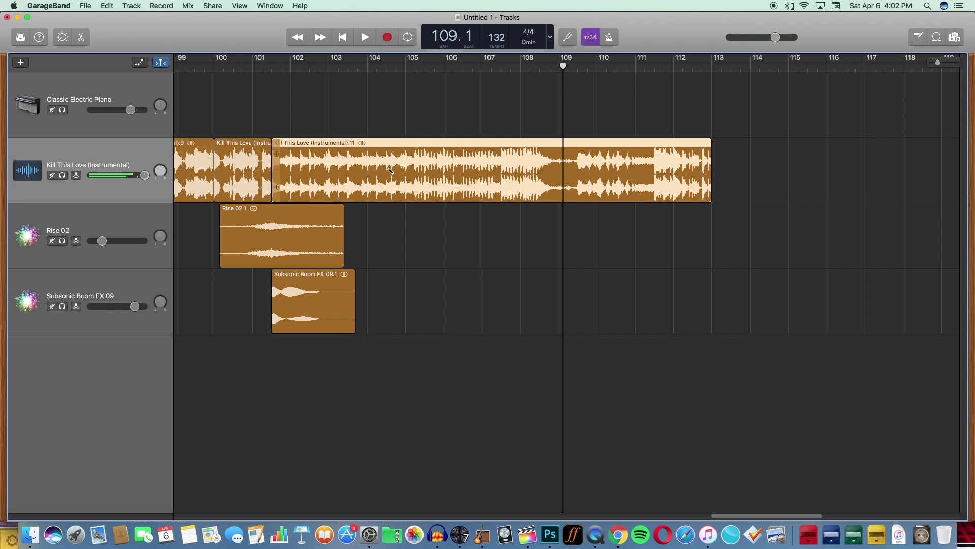
pyautogui.click(134, 82)
pyautogui.press('super+v')
pyautogui.moveTo(267, 103); pyautogui.dragTo(322, 102)
pyautogui.moveTo(711, 102); pyautogui.dragTo(815, 120)
pyautogui.moveTo(279, 113); pyautogui.dragTo(681, 163)
pyautogui.moveTo(765, 185); pyautogui.dragTo(885, 188)
# - Play the rearranged section from about bar 100 and stop near bar 105
pyautogui.click(205, 63)
pyautogui.click(365, 37)
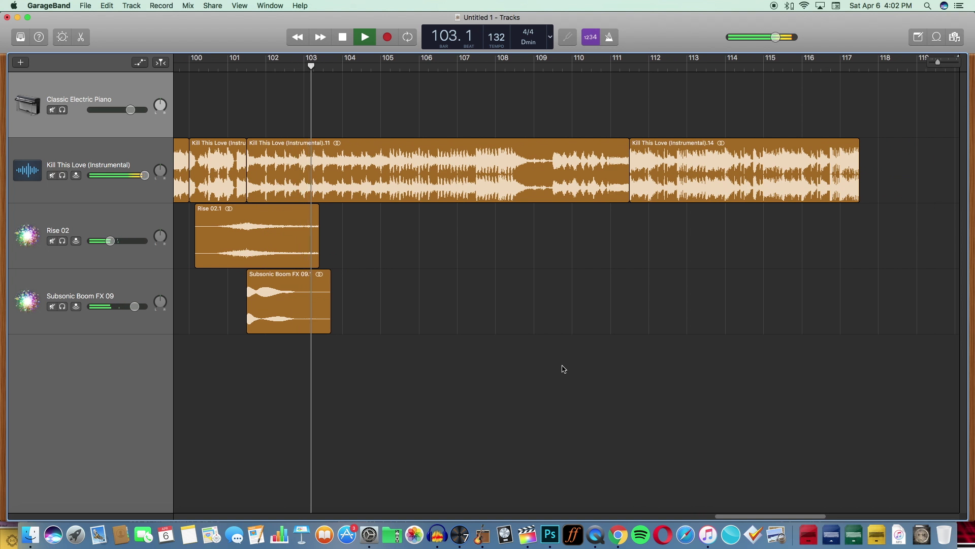
pyautogui.click(349, 41)
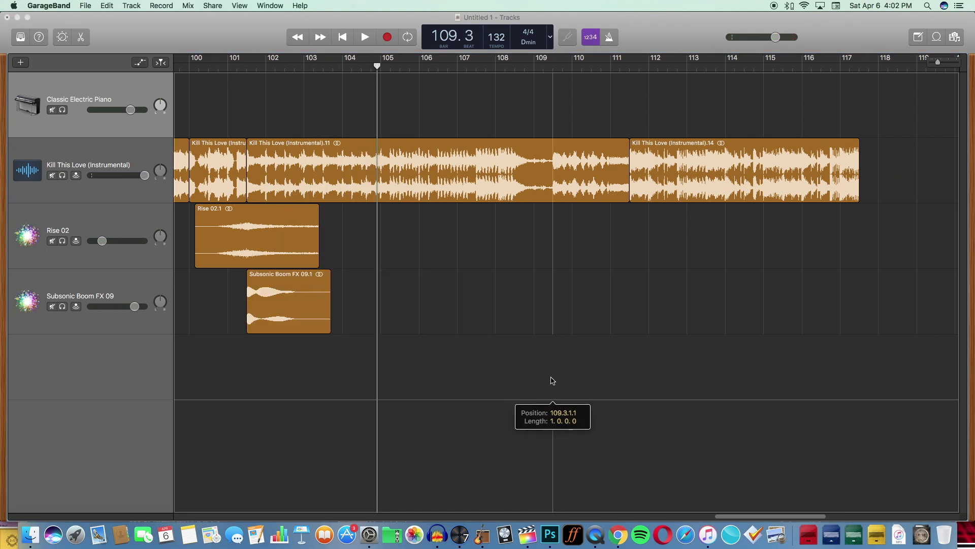
# - Import the BLACKPINK Kill This Love M/V Teaser audio on a new track and align its music start with bar 109, beat 3
pyautogui.moveTo(550, 383); pyautogui.dragTo(621, 373)
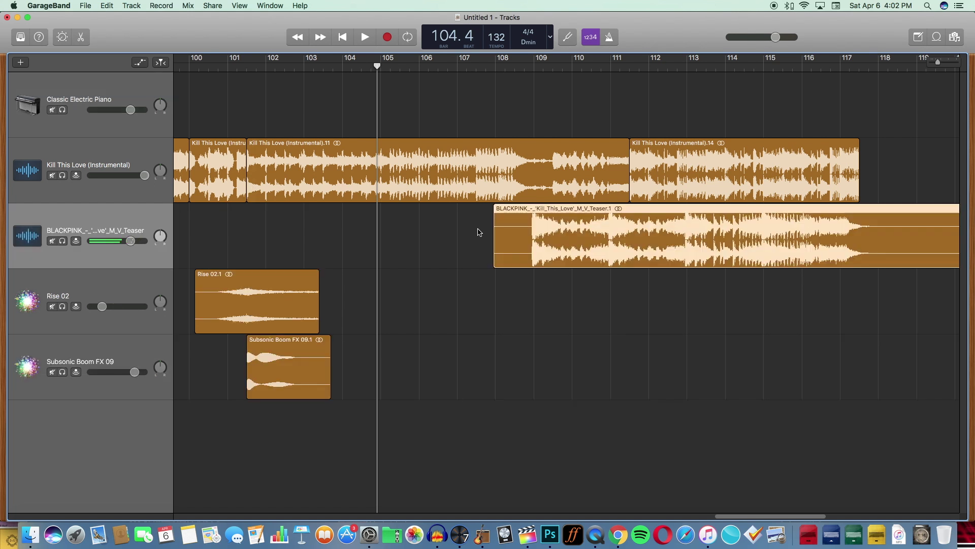
pyautogui.moveTo(627, 221); pyautogui.dragTo(649, 220)
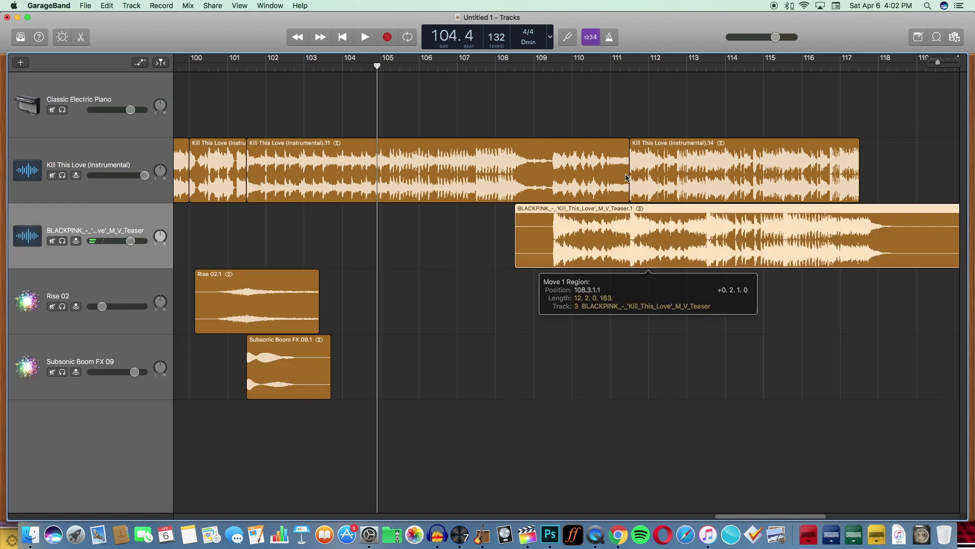
pyautogui.moveTo(938, 61); pyautogui.dragTo(942, 62)
pyautogui.moveTo(748, 236); pyautogui.dragTo(741, 237)
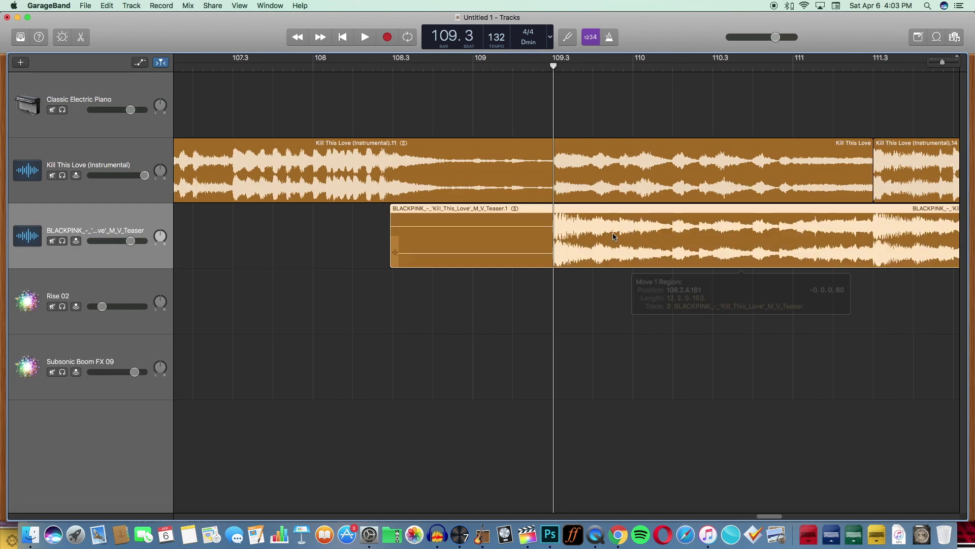
# - Trim the teaser region to two beats from bar 111 and move it onto the Kill This Love (Instrumental) track at bar 111
pyautogui.moveTo(394, 253); pyautogui.dragTo(792, 254)
pyautogui.moveTo(942, 62); pyautogui.dragTo(930, 63)
pyautogui.moveTo(900, 255); pyautogui.dragTo(804, 254)
pyautogui.click(794, 66)
pyautogui.moveTo(929, 62); pyautogui.dragTo(943, 61)
pyautogui.moveTo(770, 516); pyautogui.dragTo(780, 516)
pyautogui.moveTo(663, 257); pyautogui.dragTo(538, 196)
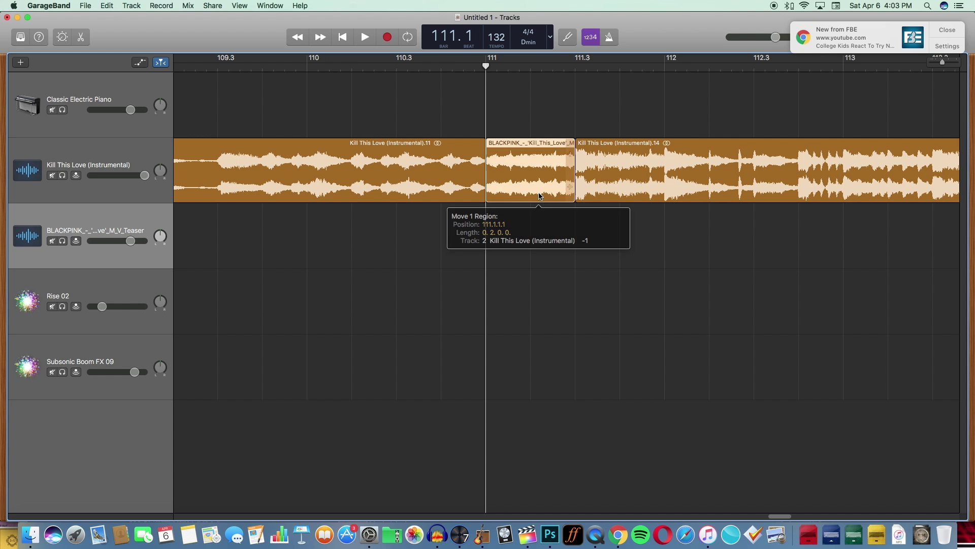
# - Check the inserted teaser region in the audio editor and play the join from about bar 108, beat 3
pyautogui.doubleClick(538, 196)
pyautogui.click(19, 502)
pyautogui.press('e')
pyautogui.moveTo(942, 62); pyautogui.dragTo(932, 66)
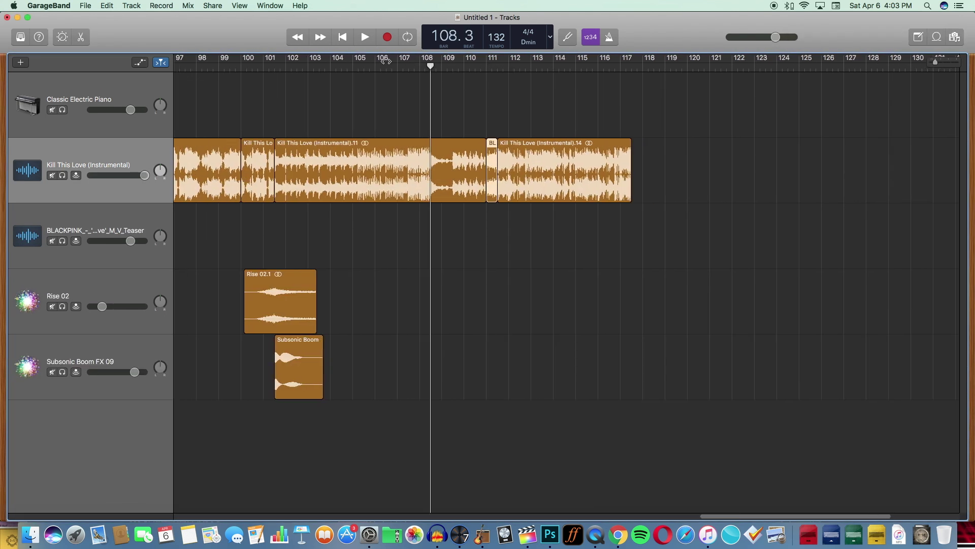
pyautogui.press('space')
pyautogui.moveTo(937, 67); pyautogui.dragTo(945, 62)
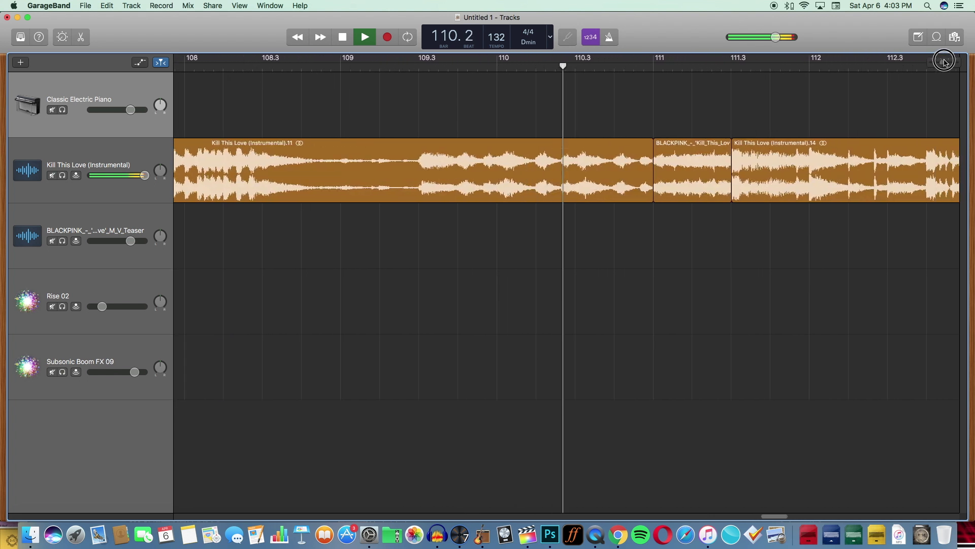
pyautogui.moveTo(944, 60); pyautogui.dragTo(929, 71)
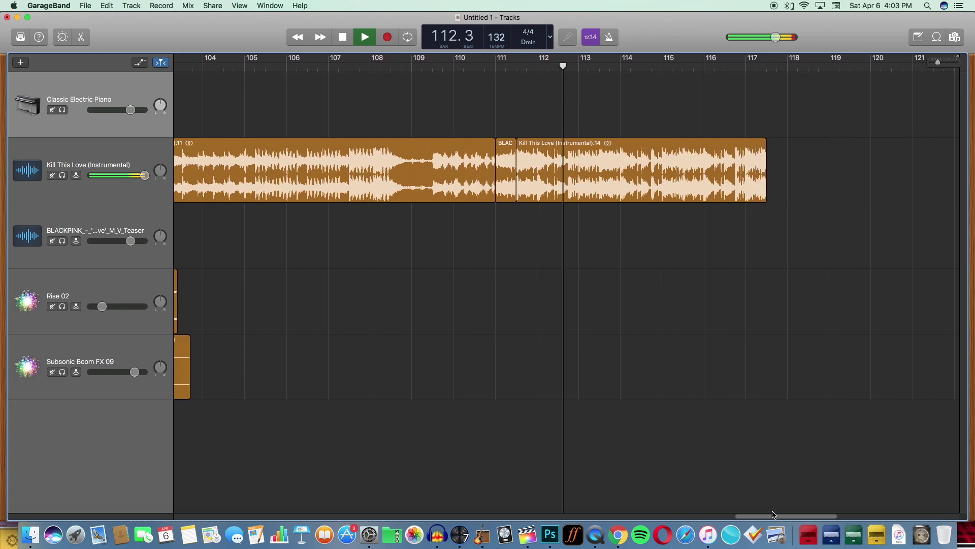
# - Extend the final Kill This Love (Instrumental) region to about bar 120, check it, and trim its end back to bar 117, beat 3
pyautogui.hscroll(5, 776, 512)
pyautogui.moveTo(668, 195); pyautogui.dragTo(810, 214)
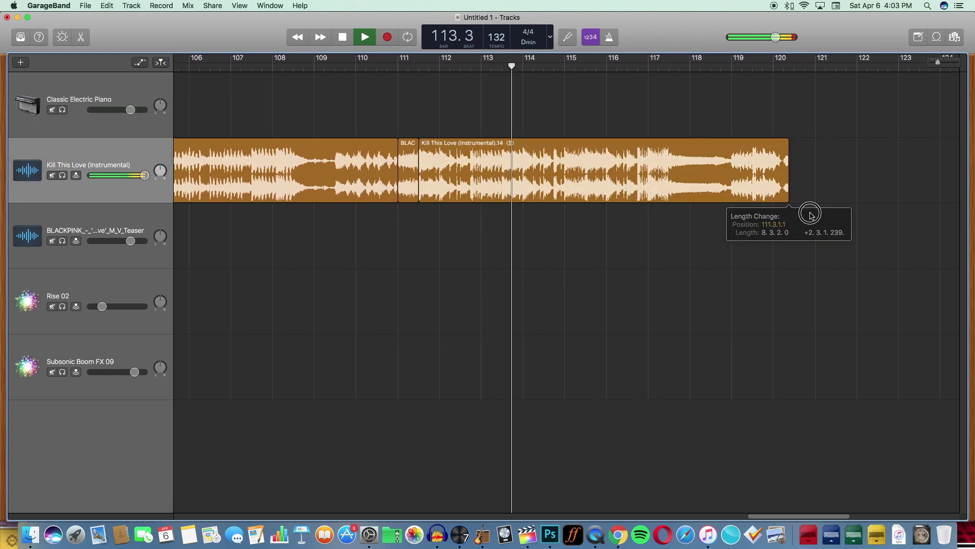
pyautogui.click(123, 83)
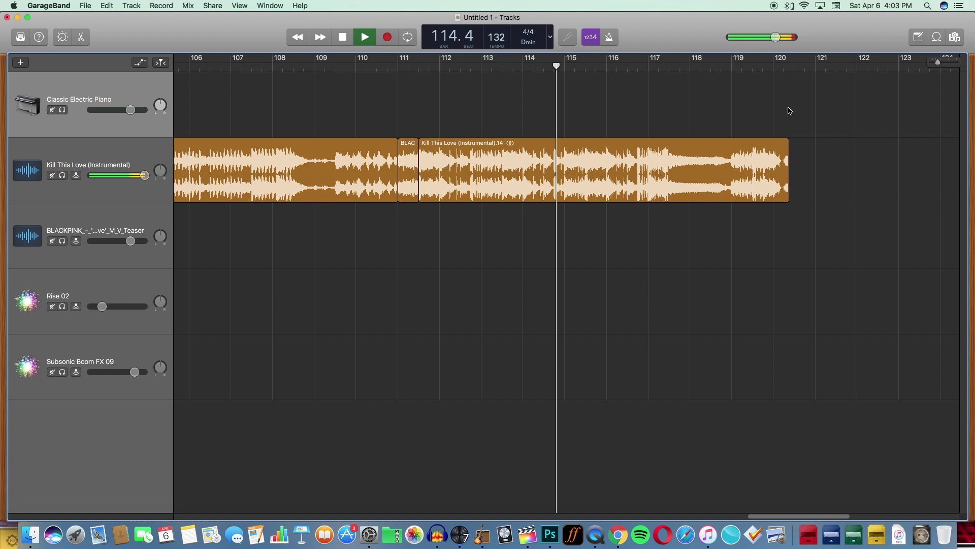
pyautogui.click(938, 63)
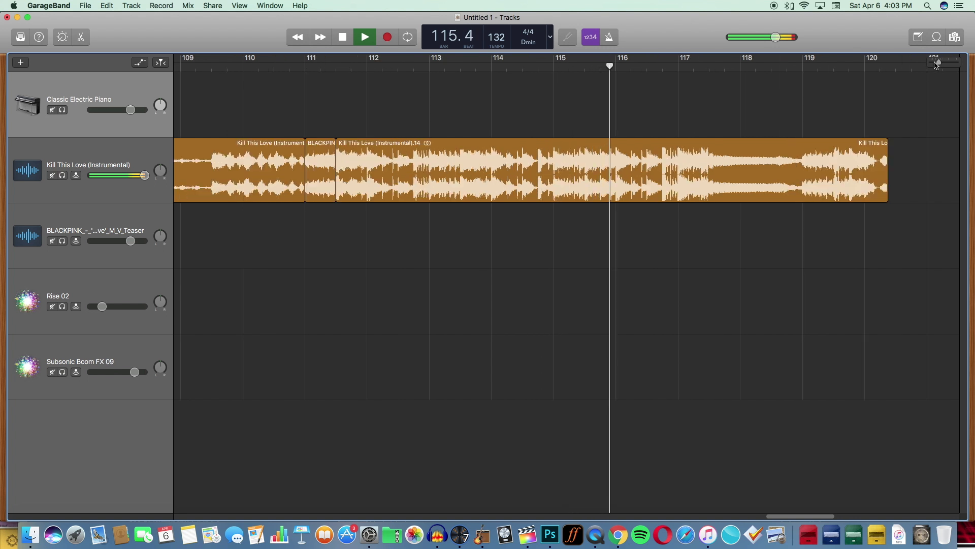
pyautogui.moveTo(939, 63); pyautogui.dragTo(908, 78)
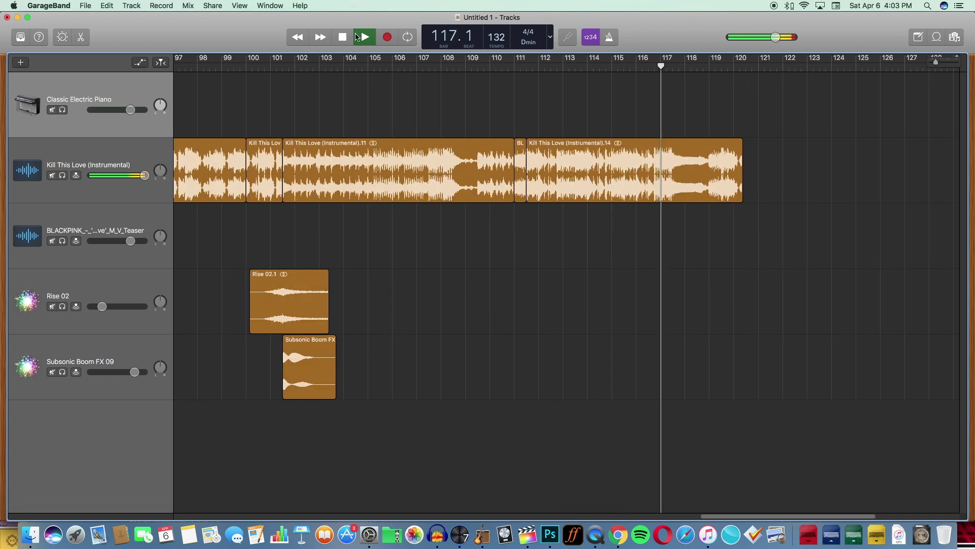
pyautogui.moveTo(742, 173); pyautogui.dragTo(672, 175)
pyautogui.click(135, 97)
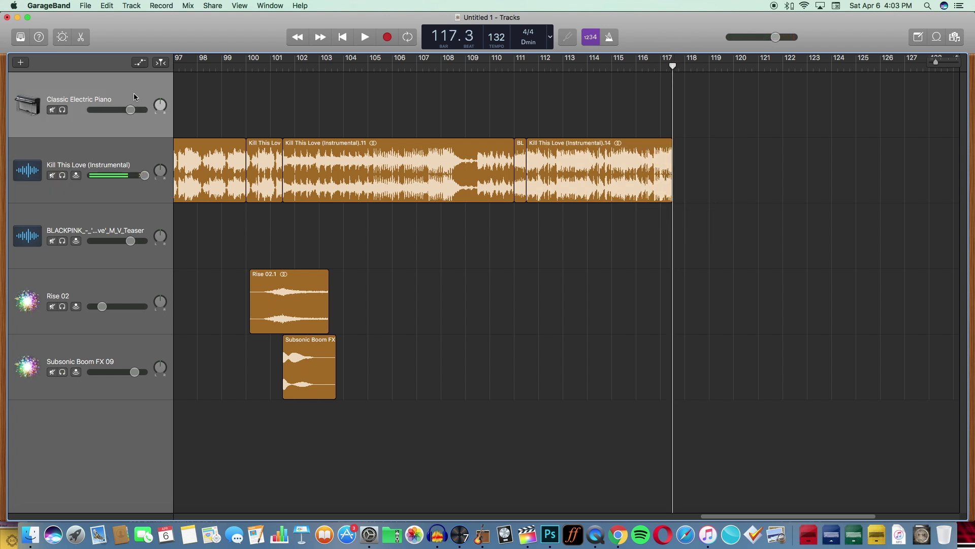
# - Copy the Subsonic Boom FX 09 region to bar 109, beat 3 and play the section
pyautogui.click(325, 345)
pyautogui.click(474, 68)
pyautogui.press('super+v')
pyautogui.click(468, 68)
pyautogui.press('space')
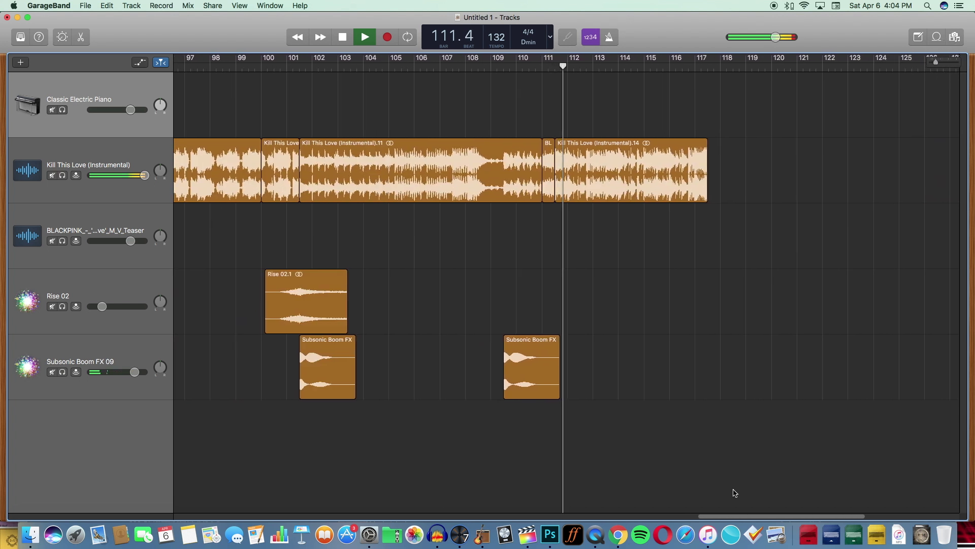
pyautogui.moveTo(725, 516); pyautogui.dragTo(766, 515)
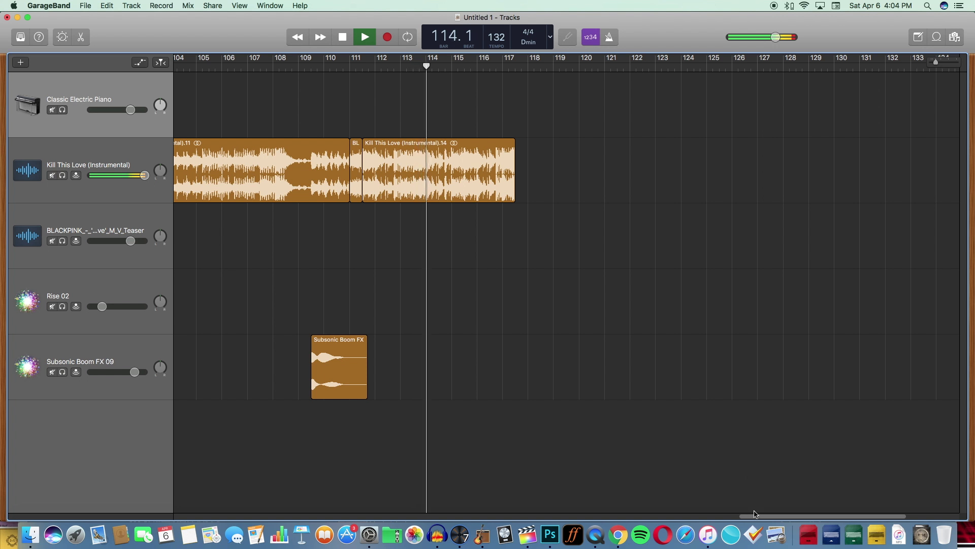
pyautogui.moveTo(754, 518); pyautogui.dragTo(709, 512)
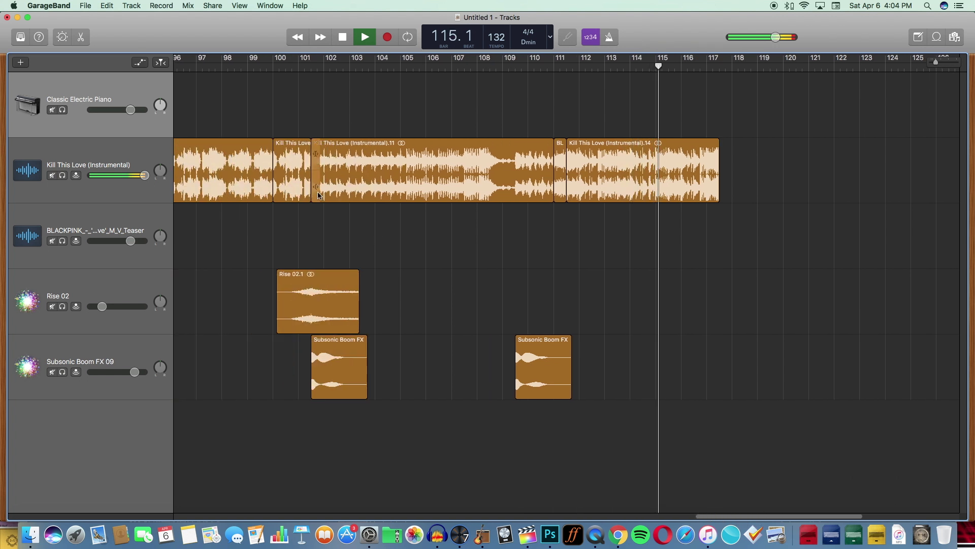
# - Stop playback and place a copy of the instrumental's ending on the Kill This Love (Instrumental) track at bar 117, beat 3
pyautogui.click(292, 154)
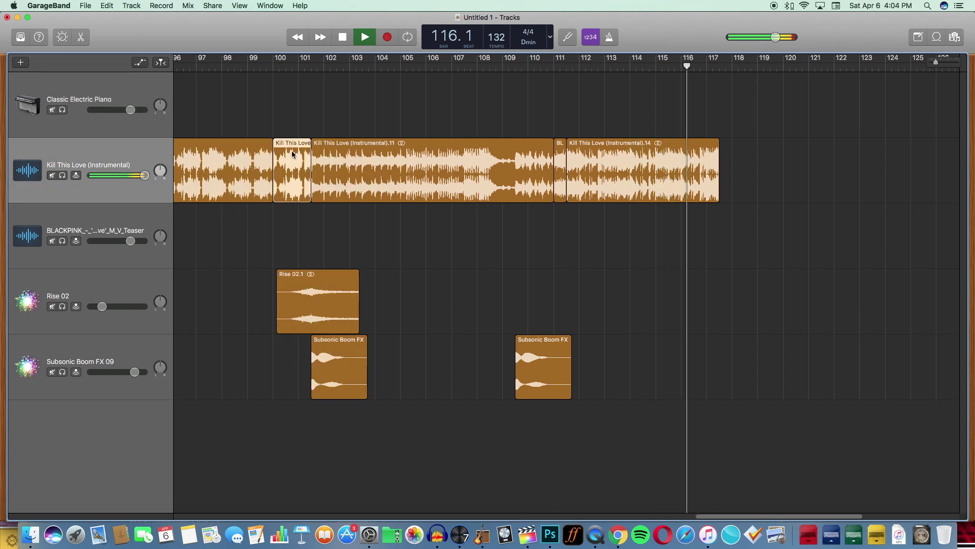
pyautogui.click(341, 37)
pyautogui.click(128, 84)
pyautogui.click(246, 68)
pyautogui.press('super+v')
pyautogui.moveTo(270, 89); pyautogui.dragTo(665, 122)
pyautogui.moveTo(276, 123); pyautogui.dragTo(411, 105)
pyautogui.moveTo(440, 102); pyautogui.dragTo(753, 153)
# - Play the join at bar 117, beat 3 and the ending section, replaying from about bars 110 and 116
pyautogui.click(664, 69)
pyautogui.press('space')
pyautogui.click(706, 421)
pyautogui.moveTo(936, 65); pyautogui.dragTo(937, 62)
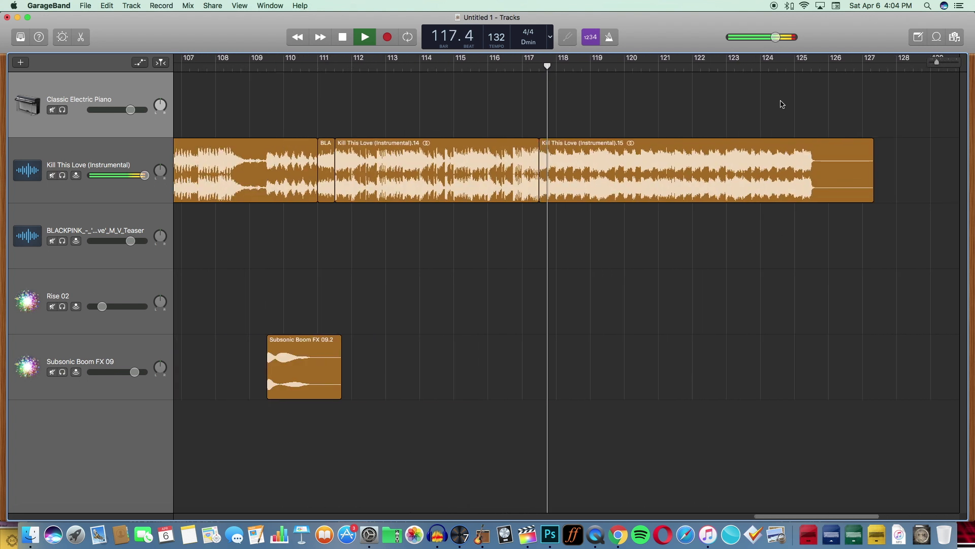
pyautogui.moveTo(764, 516); pyautogui.dragTo(775, 515)
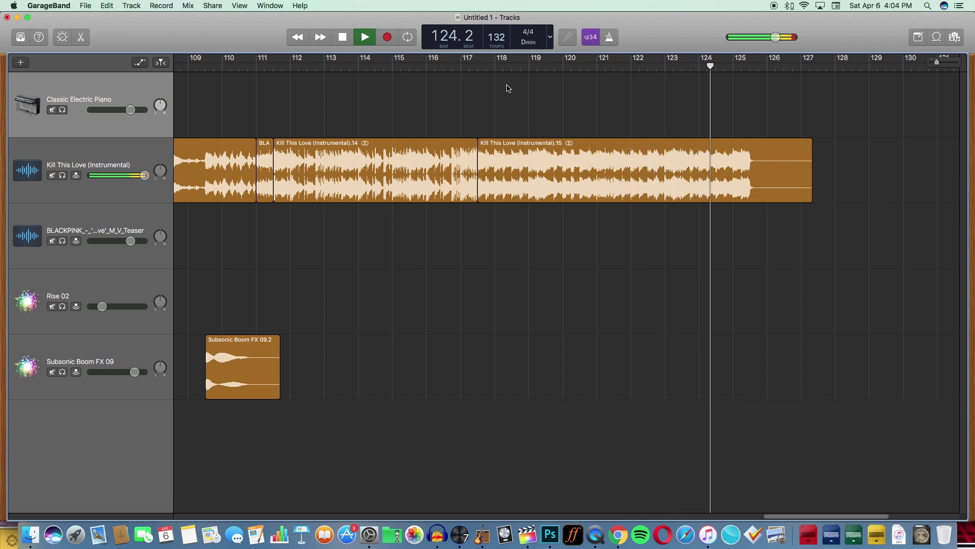
pyautogui.click(242, 67)
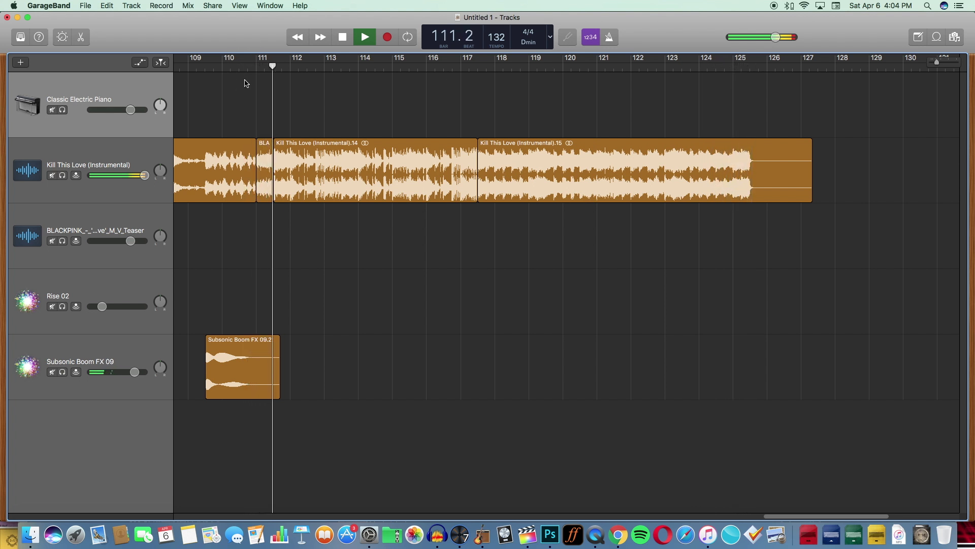
pyautogui.click(440, 70)
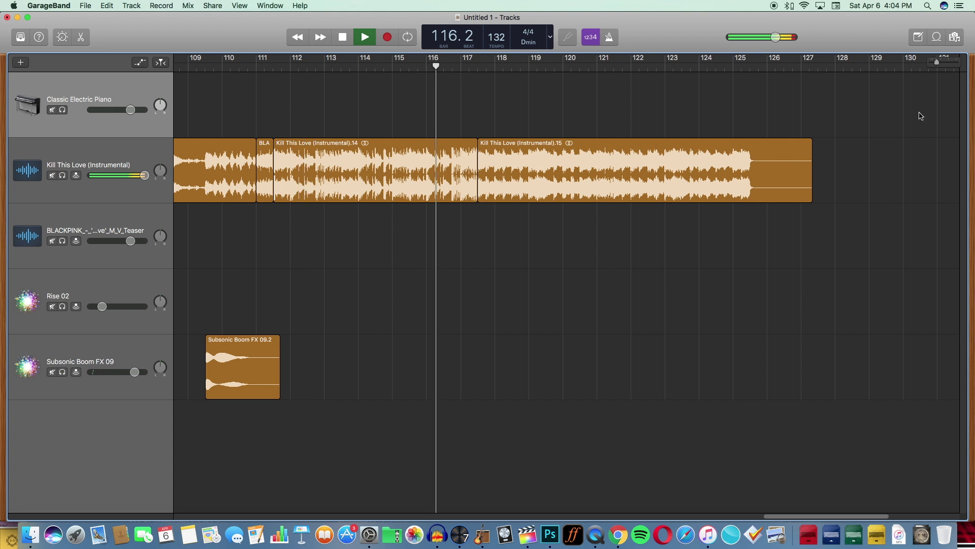
pyautogui.moveTo(938, 65); pyautogui.dragTo(939, 68)
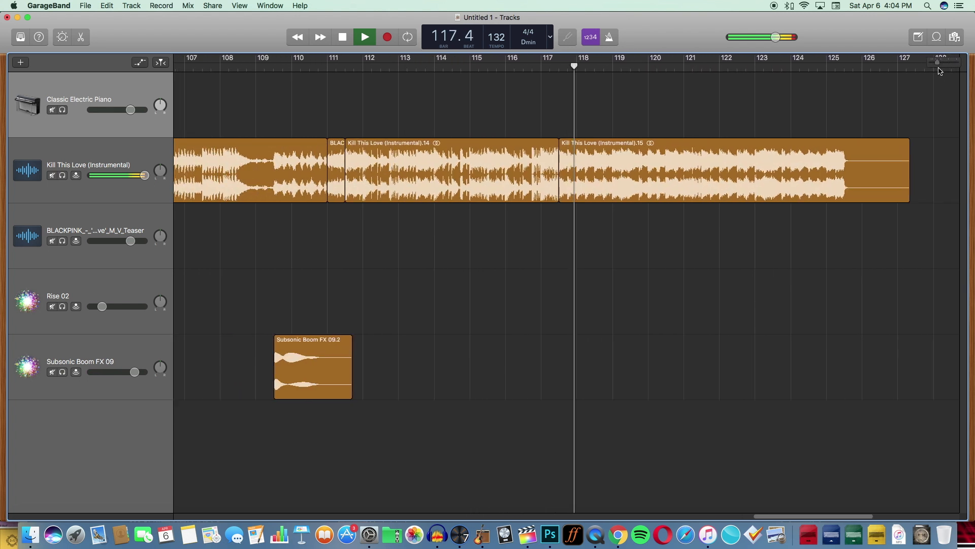
pyautogui.click(345, 38)
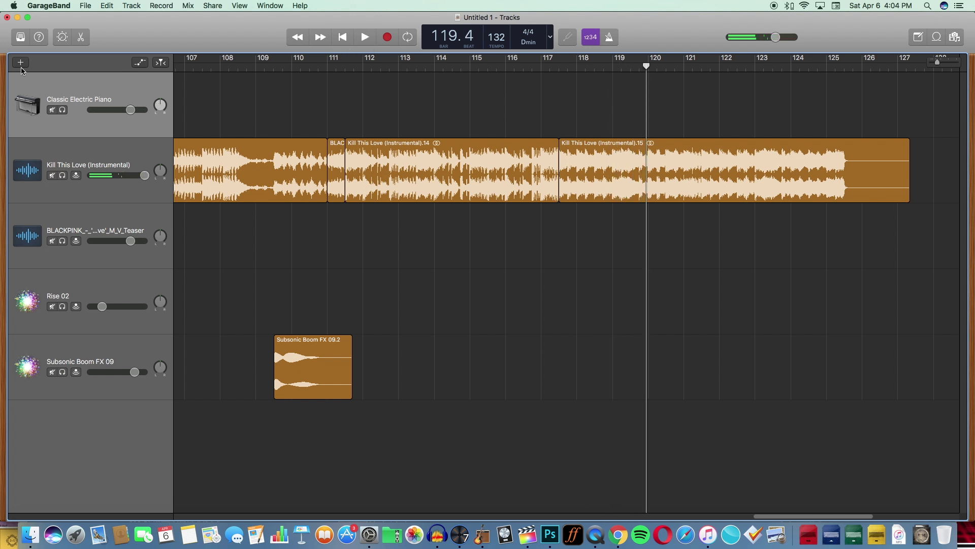
# - Change the Classic Electric Piano track to the Boutique 808 electronic drum kit and raise its volume to maximum
pyautogui.click(20, 38)
pyautogui.click(77, 497)
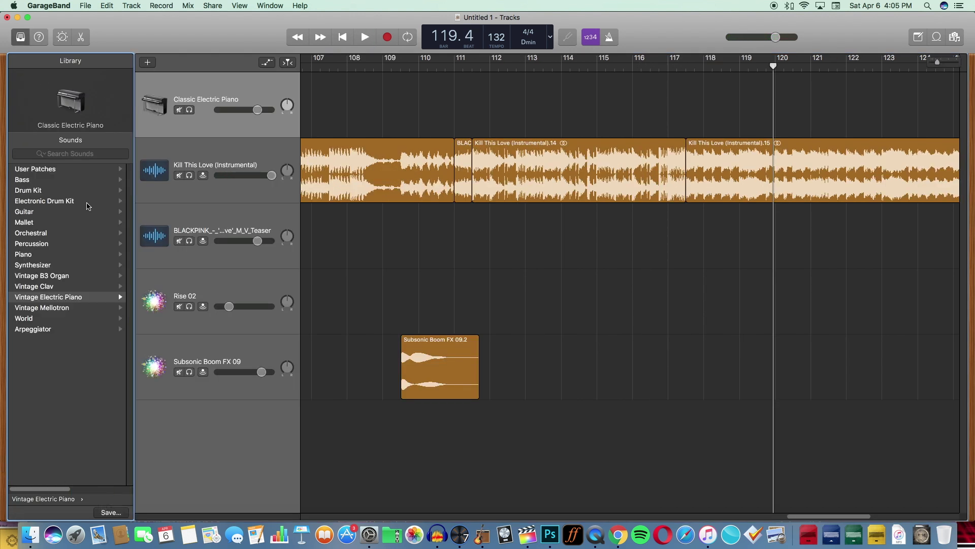
pyautogui.click(71, 202)
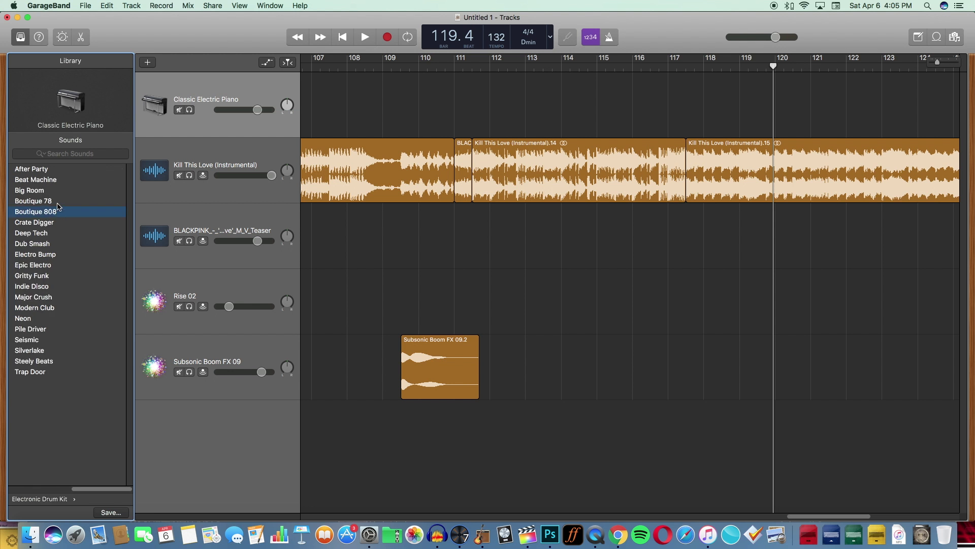
pyautogui.moveTo(257, 110); pyautogui.dragTo(376, 116)
# - Solo the Boutique 808 track and record a kick hit at bar 116 with Musical Typing
pyautogui.press('super+k')
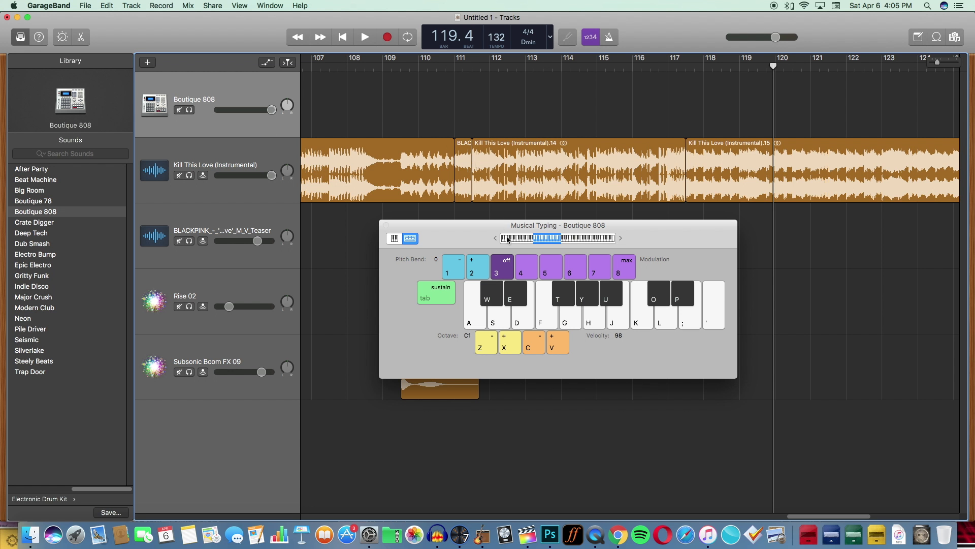
pyautogui.click(632, 66)
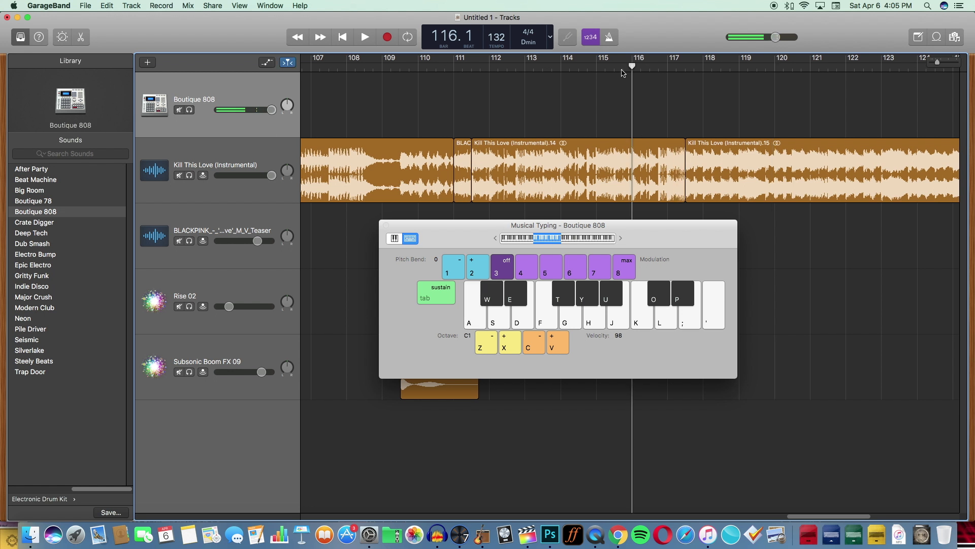
pyautogui.click(189, 109)
pyautogui.press('space')
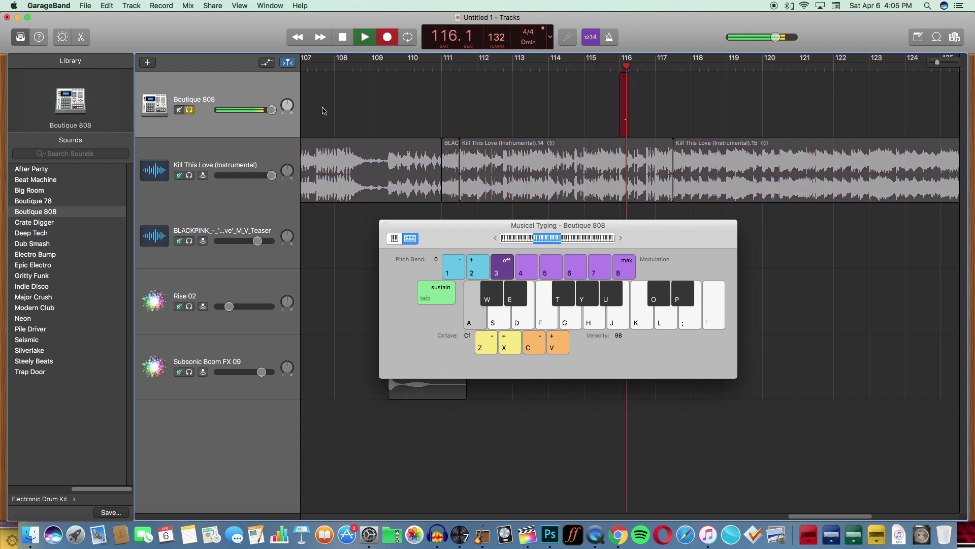
pyautogui.press('space')
pyautogui.click(386, 225)
# - Arrange the recorded 808 region as four C1 hits, one per beat, starting at bar 116, beat 3
pyautogui.moveTo(624, 96); pyautogui.dragTo(646, 82)
pyautogui.click(634, 66)
pyautogui.doubleClick(644, 97)
pyautogui.moveTo(937, 62); pyautogui.dragTo(944, 62)
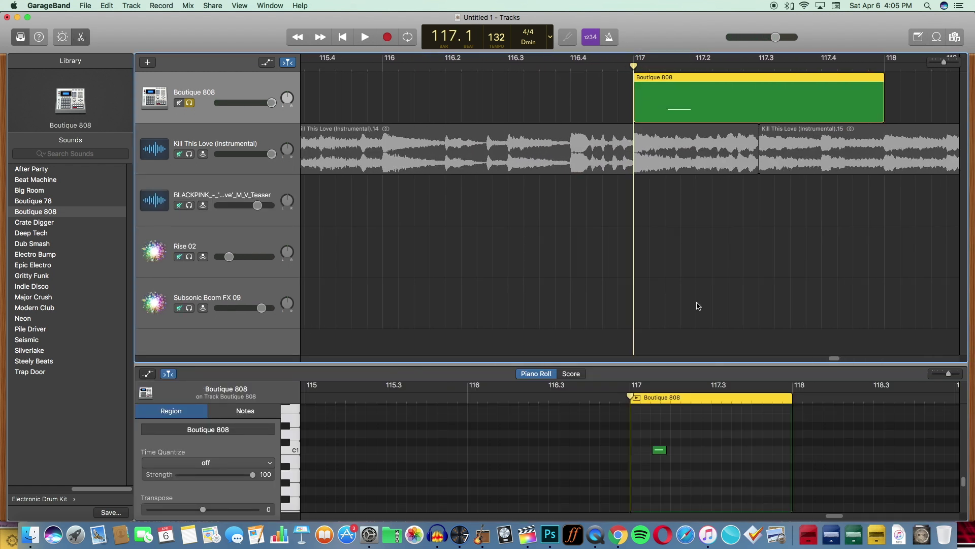
pyautogui.moveTo(658, 451); pyautogui.dragTo(641, 452)
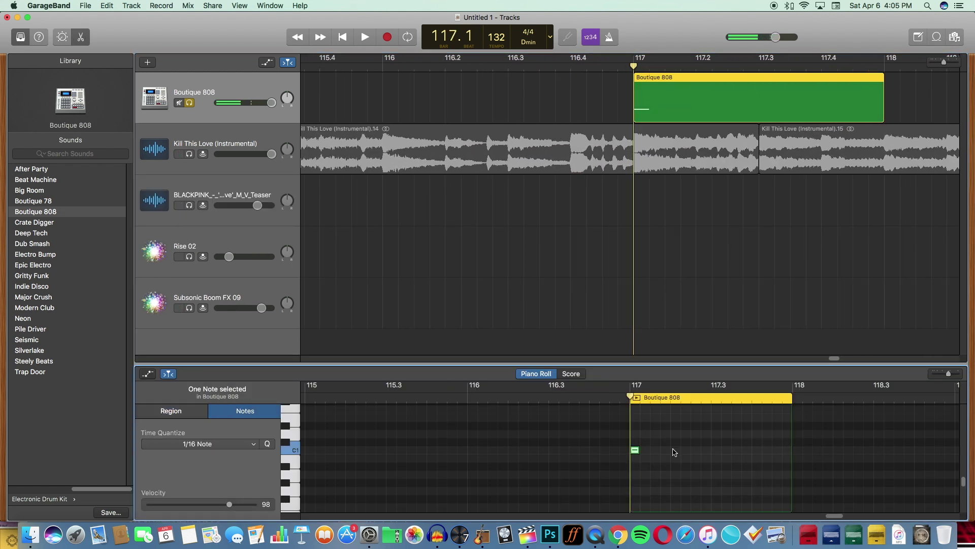
pyautogui.moveTo(705, 121); pyautogui.dragTo(588, 163)
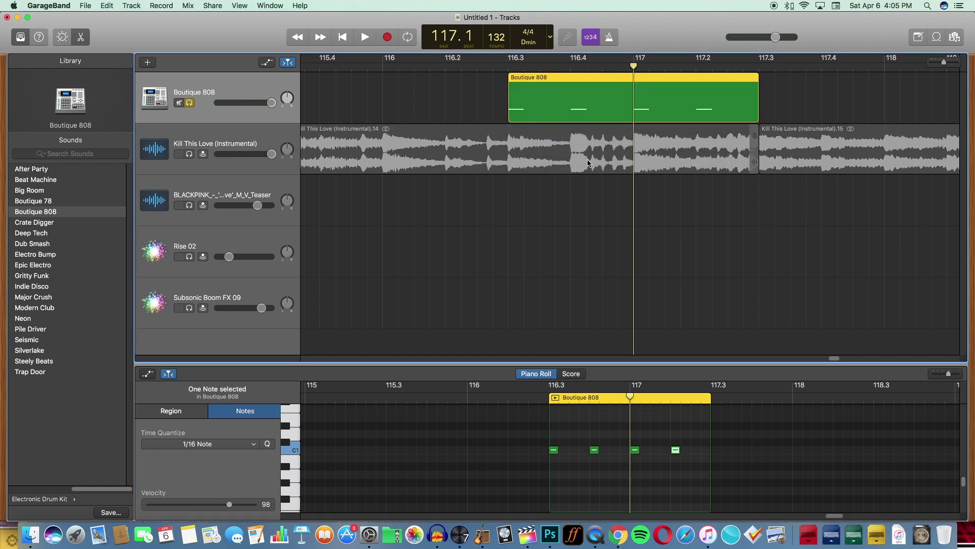
pyautogui.click(568, 467)
pyautogui.keyDown('super'); pyautogui.click(553, 433); pyautogui.keyUp('super')
pyautogui.moveTo(553, 433)
pyautogui.mouseDown()
pyautogui.moveTo(553, 425)
pyautogui.moveTo(701, 435)
pyautogui.mouseUp()
pyautogui.keyDown('super'); pyautogui.click(593, 426); pyautogui.keyUp('super')
pyautogui.keyDown('super'); pyautogui.click(634, 426); pyautogui.keyUp('super')
pyautogui.keyDown('super'); pyautogui.click(675, 426); pyautogui.keyUp('super')
pyautogui.press('BackSpace')
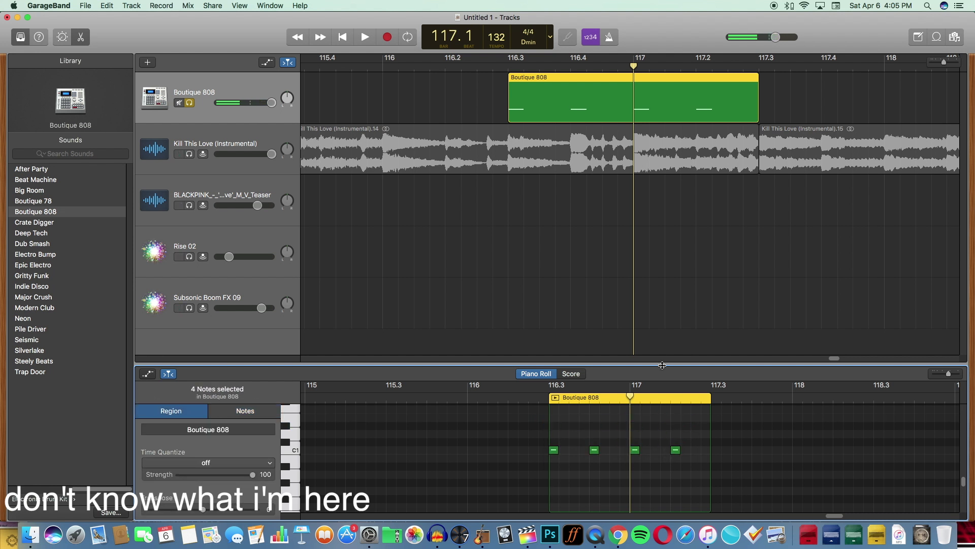
# - Set the Boutique 808 track's Channel EQ Master Gain automation to +5.0 dB and play the transition around bar 116
pyautogui.moveTo(662, 365); pyautogui.dragTo(641, 525)
pyautogui.moveTo(943, 62); pyautogui.dragTo(940, 63)
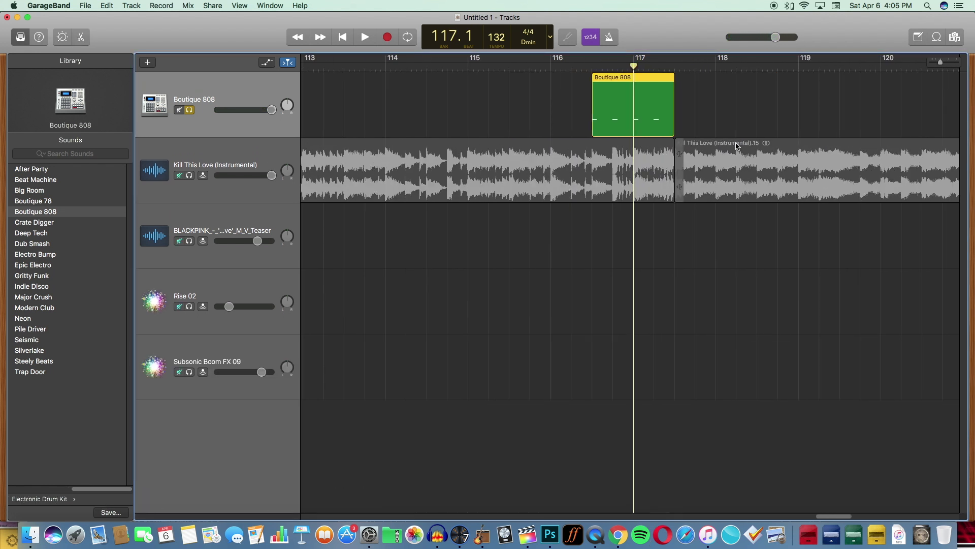
pyautogui.press('a')
pyautogui.click(285, 117)
pyautogui.moveTo(317, 277)
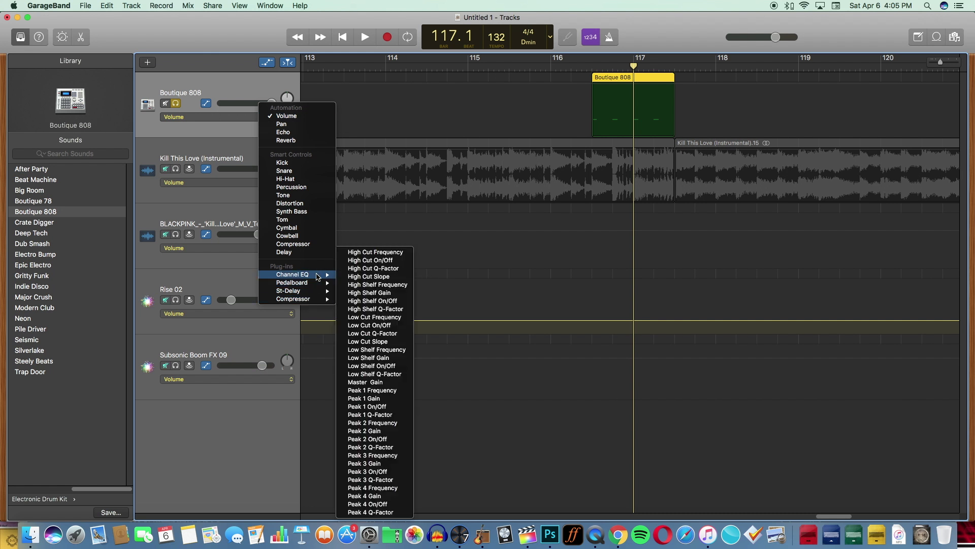
pyautogui.click(368, 383)
pyautogui.moveTo(684, 109); pyautogui.dragTo(685, 106)
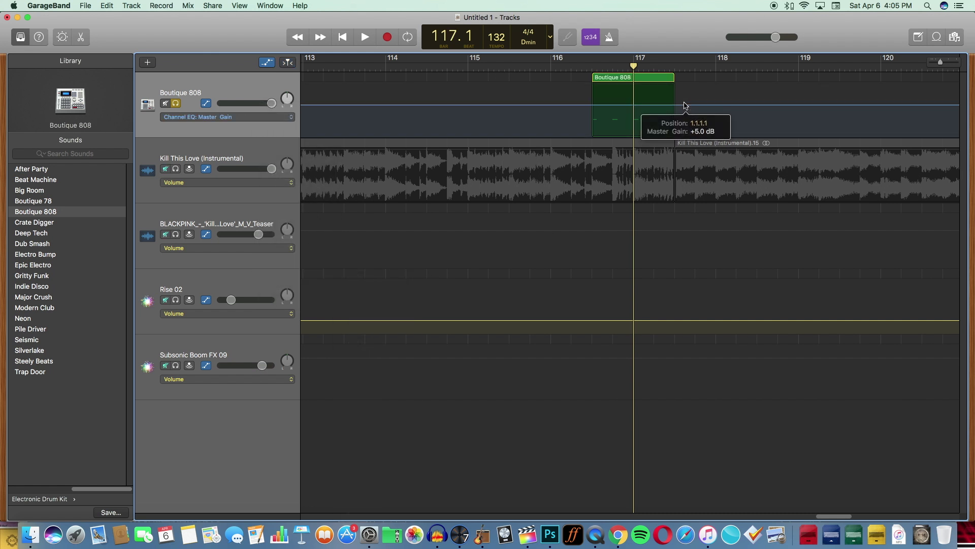
pyautogui.press('a')
pyautogui.click(356, 41)
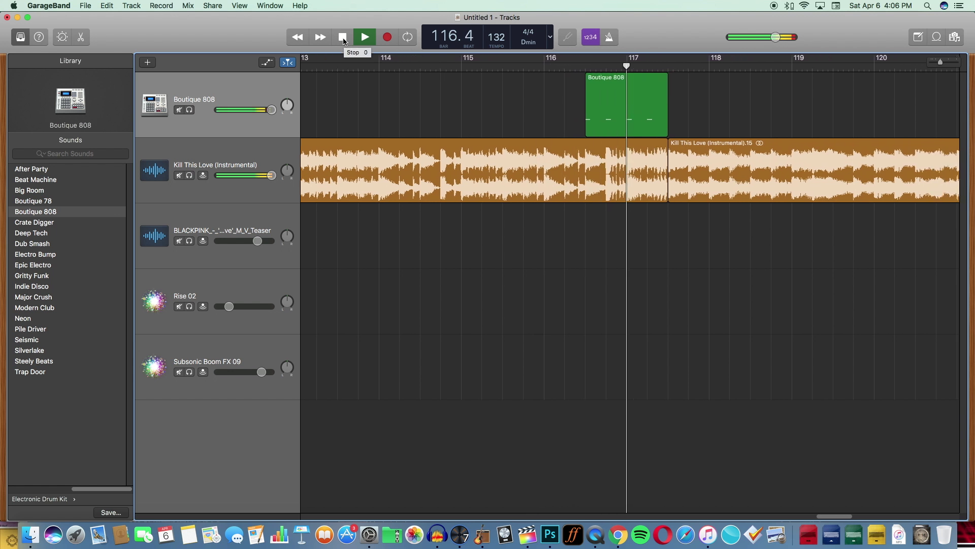
pyautogui.click(342, 39)
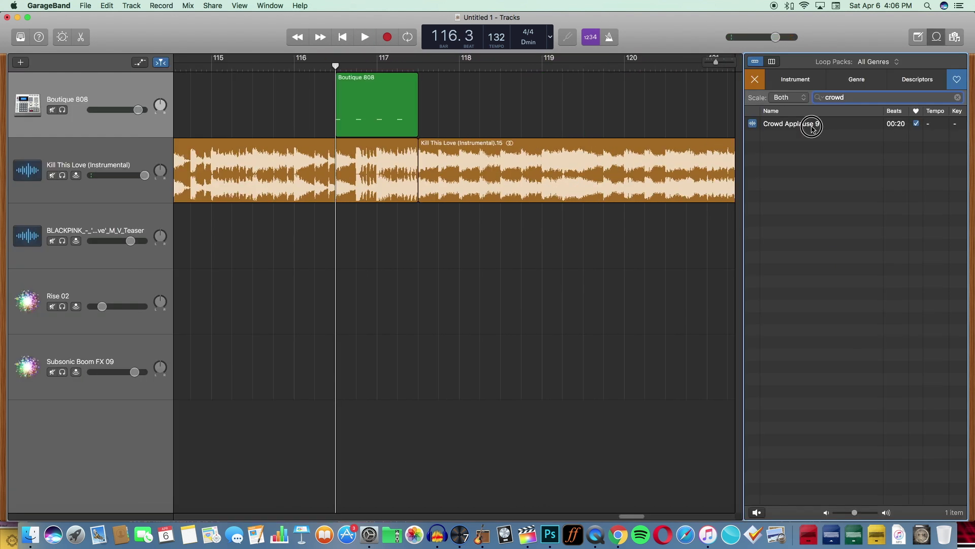
# - Add the Crowd Applause 9 loop on a new track as four short hits from bar 116, beat 3, with rising volume automation
pyautogui.click(811, 124)
pyautogui.moveTo(319, 423); pyautogui.dragTo(350, 320)
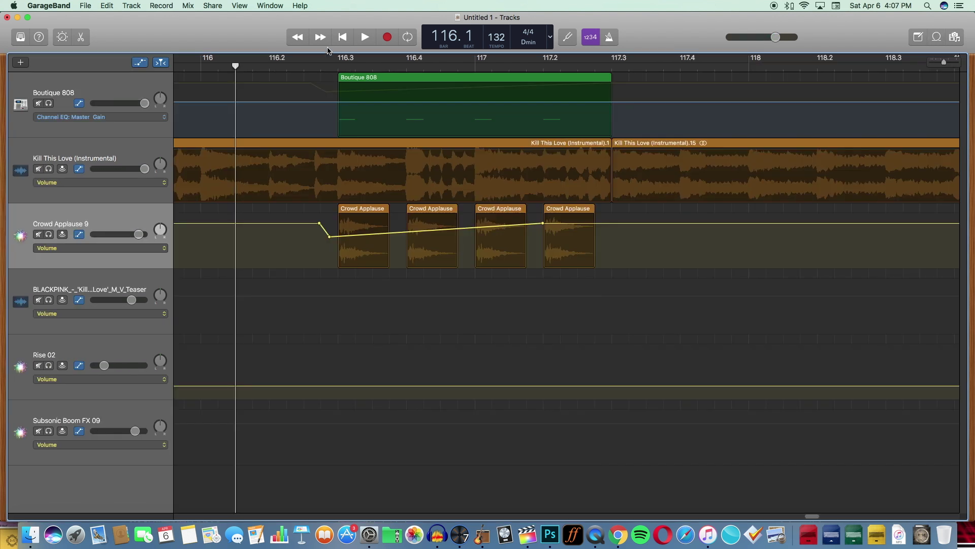
# - Play the transition with the 808 and applause hits through bar 117 and review the track automation
pyautogui.click(359, 39)
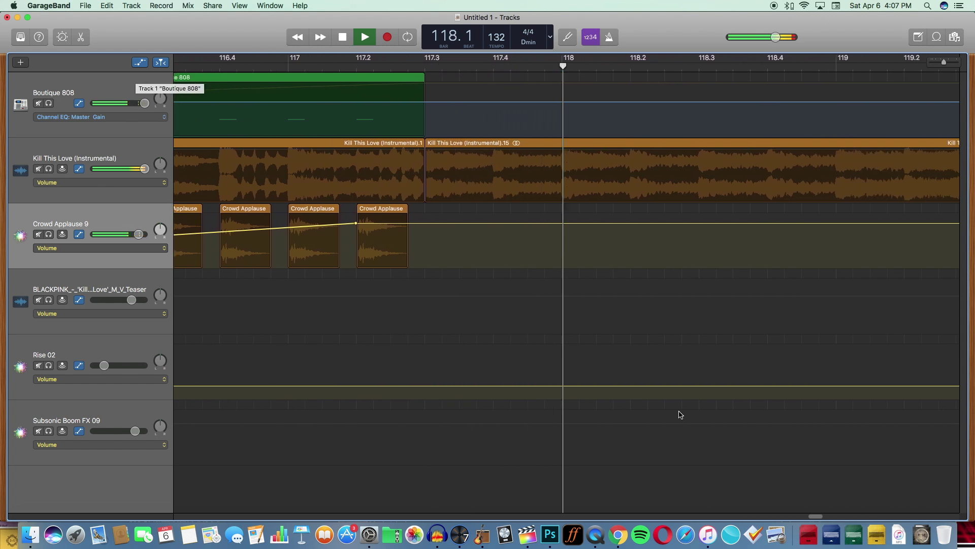
pyautogui.moveTo(813, 516); pyautogui.dragTo(803, 516)
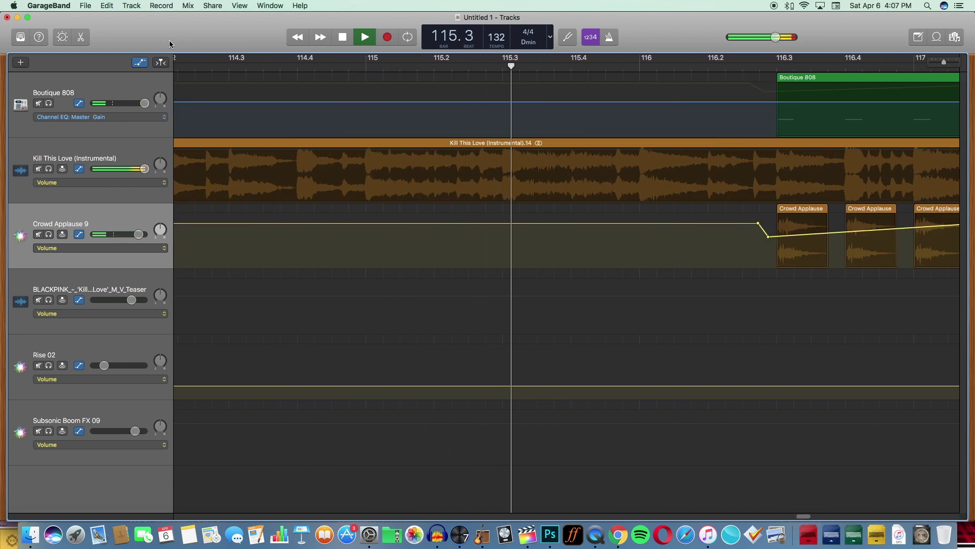
pyautogui.click(142, 62)
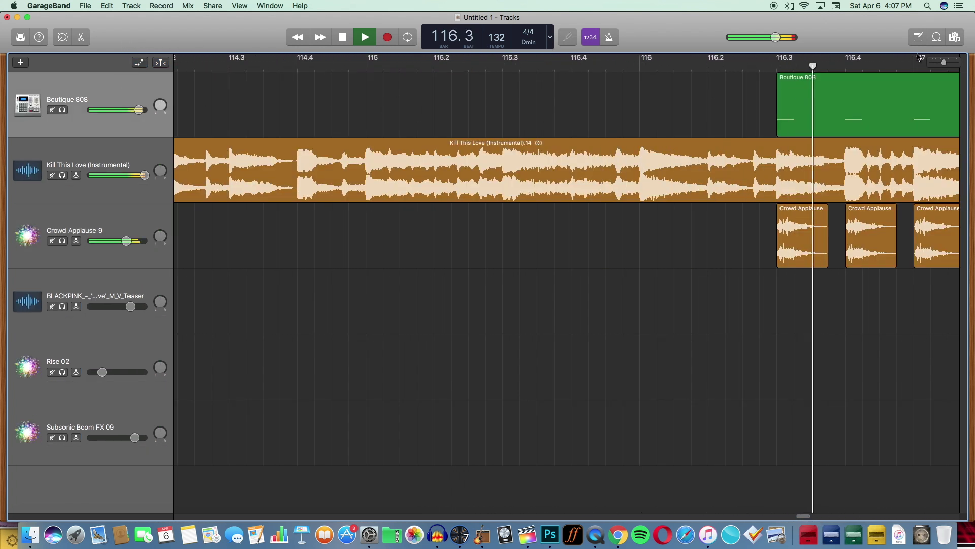
pyautogui.moveTo(940, 68); pyautogui.dragTo(938, 71)
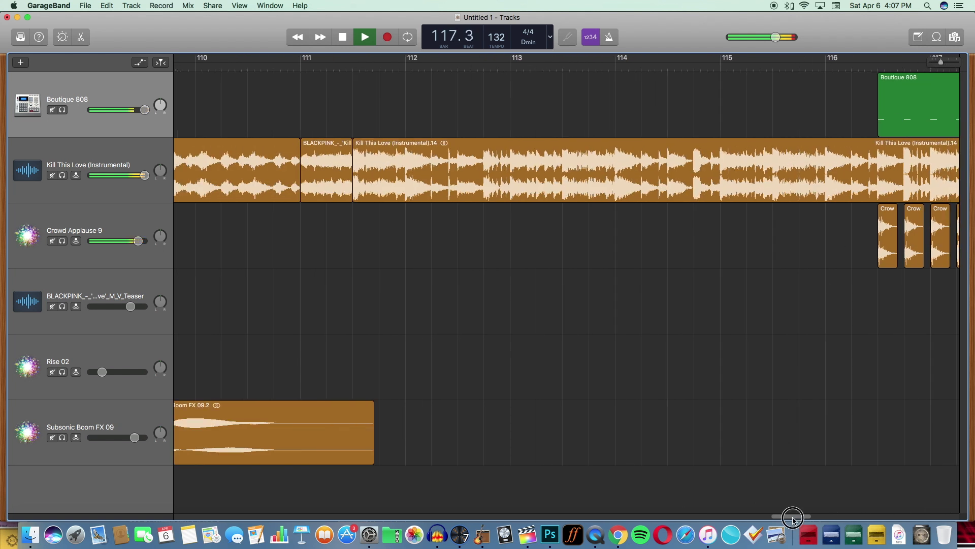
pyautogui.moveTo(792, 518); pyautogui.dragTo(819, 508)
pyautogui.moveTo(942, 63); pyautogui.dragTo(937, 63)
pyautogui.click(140, 62)
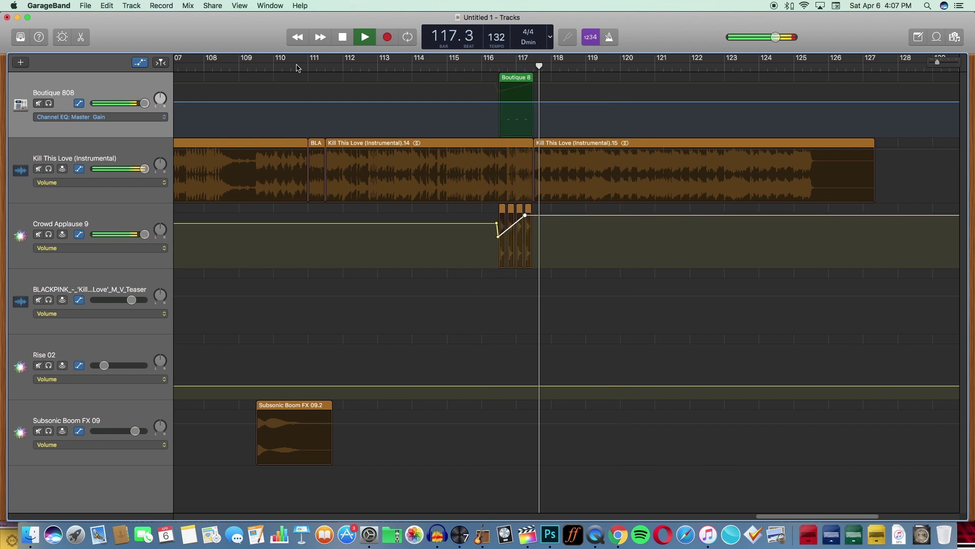
# - Set the Boutique 808 track's Master Gain automation to +9.0 dB and replay the transition from bar 116
pyautogui.moveTo(519, 103); pyautogui.dragTo(518, 101)
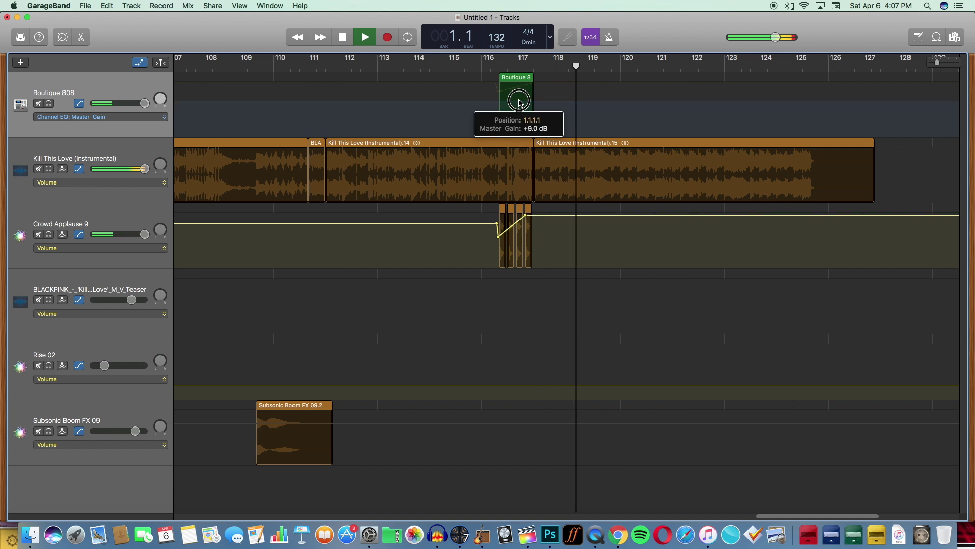
pyautogui.click(484, 67)
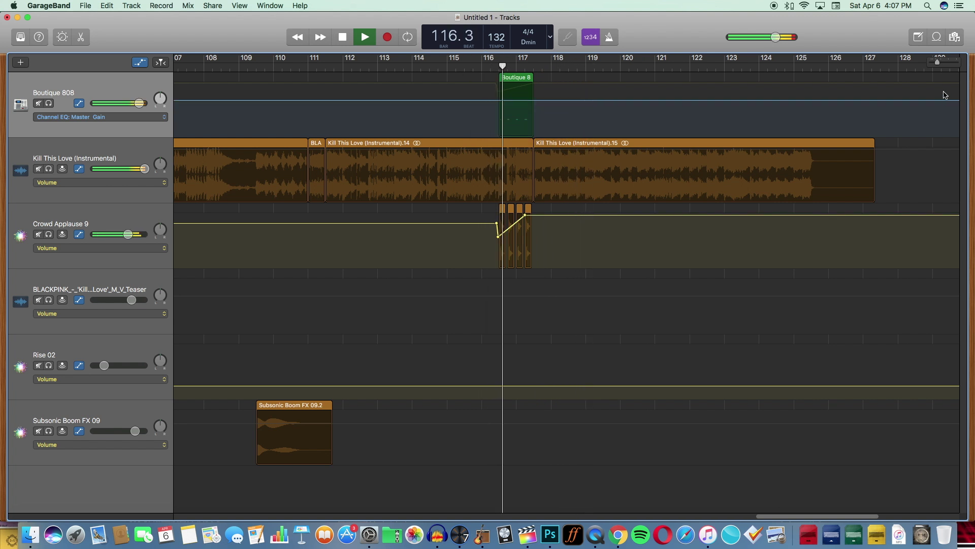
pyautogui.moveTo(936, 65); pyautogui.dragTo(931, 67)
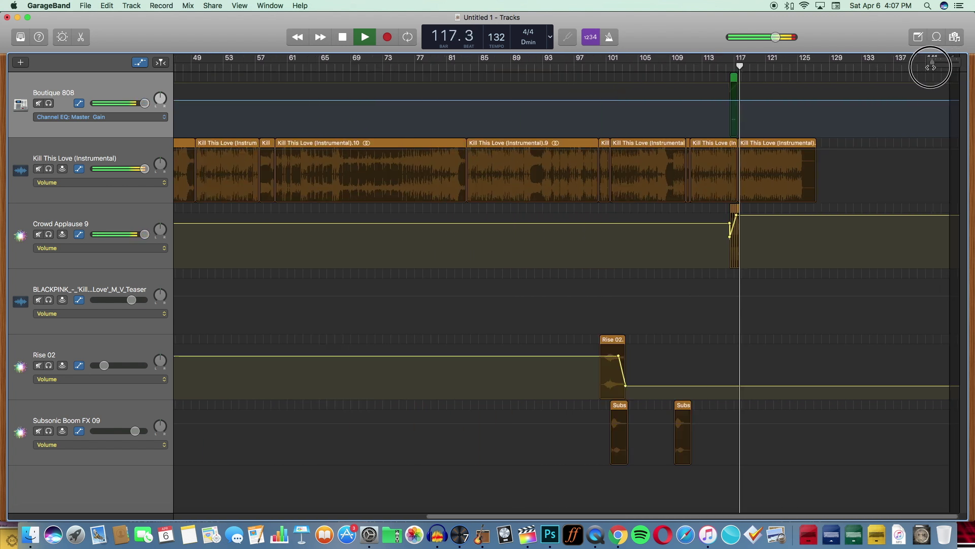
# - Hide the track automation, play the arrangement through its ending and stop playback
pyautogui.click(140, 62)
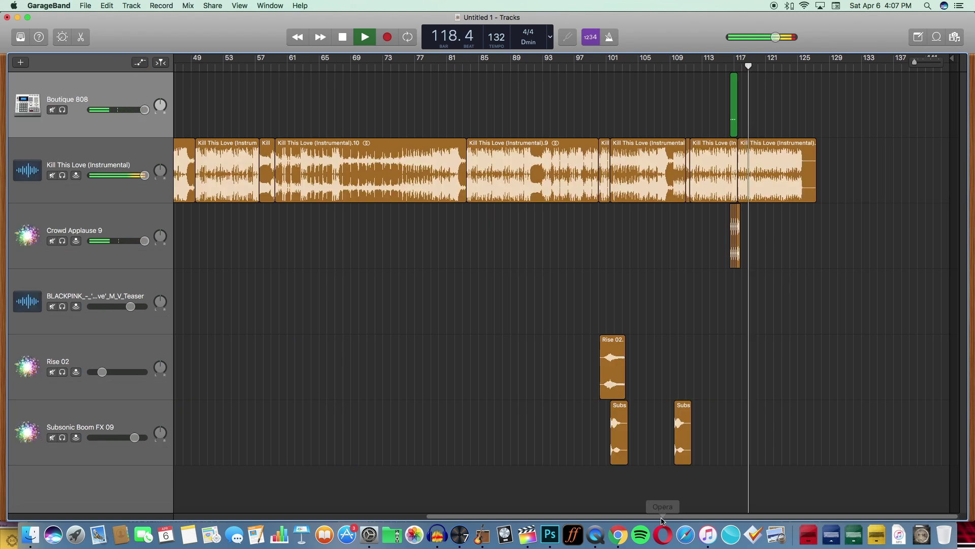
pyautogui.moveTo(917, 63); pyautogui.dragTo(936, 63)
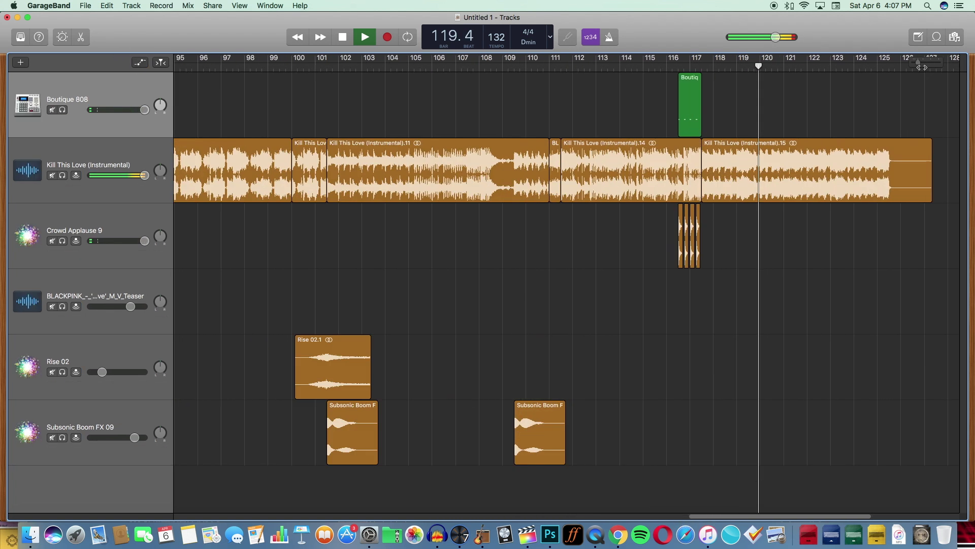
pyautogui.moveTo(738, 518); pyautogui.dragTo(788, 480)
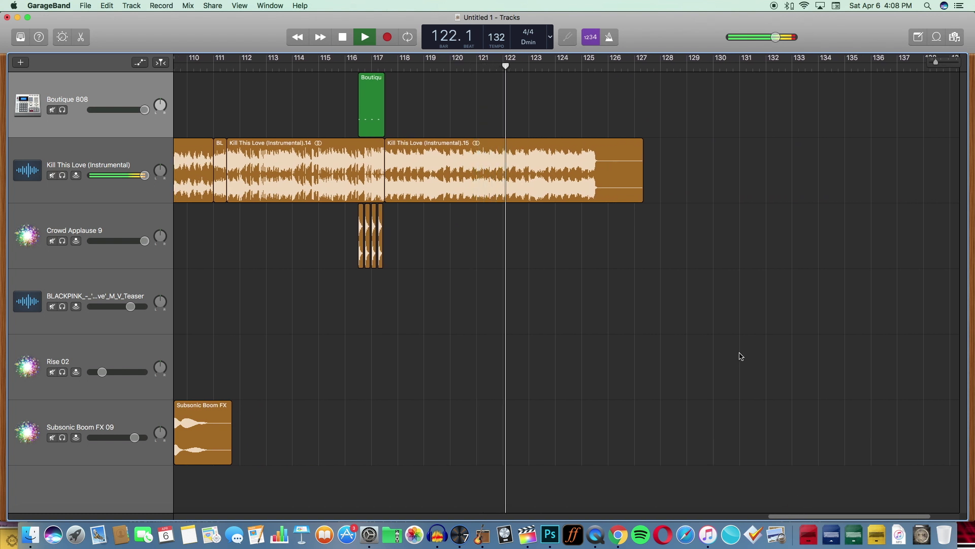
pyautogui.moveTo(937, 62); pyautogui.dragTo(357, 99)
pyautogui.click(351, 40)
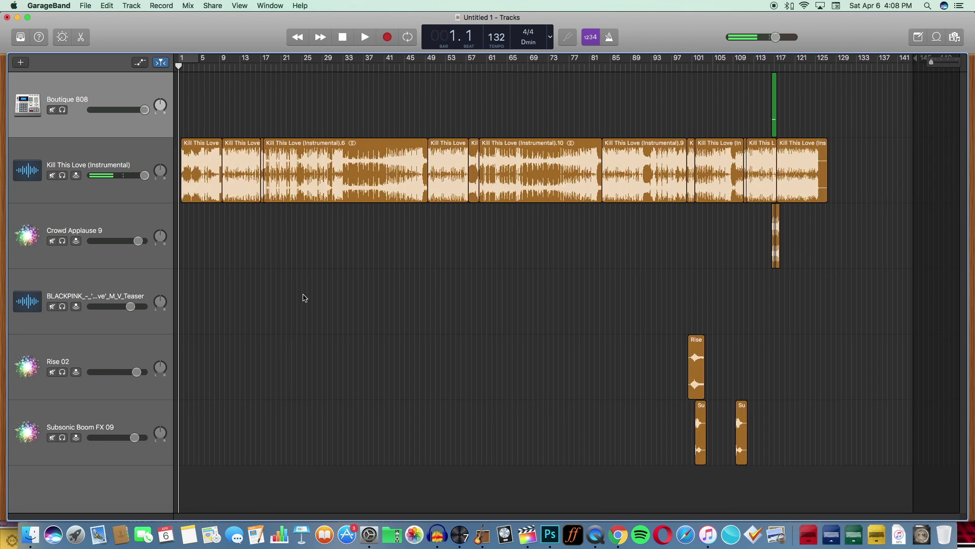
# - Import the Kill This Love (Acapella) audio file on a new track and place that track directly below the instrumental
pyautogui.click(27, 534)
pyautogui.moveTo(382, 305); pyautogui.dragTo(382, 378)
pyautogui.moveTo(325, 398); pyautogui.dragTo(179, 486)
pyautogui.moveTo(133, 452); pyautogui.dragTo(132, 195)
# - Align the acapella region with the instrumental's start at bar 1, beat 3 and raise its track volume to maximum
pyautogui.moveTo(931, 61); pyautogui.dragTo(941, 62)
pyautogui.moveTo(305, 205); pyautogui.dragTo(345, 206)
pyautogui.moveTo(130, 224); pyautogui.dragTo(147, 224)
pyautogui.click(156, 83)
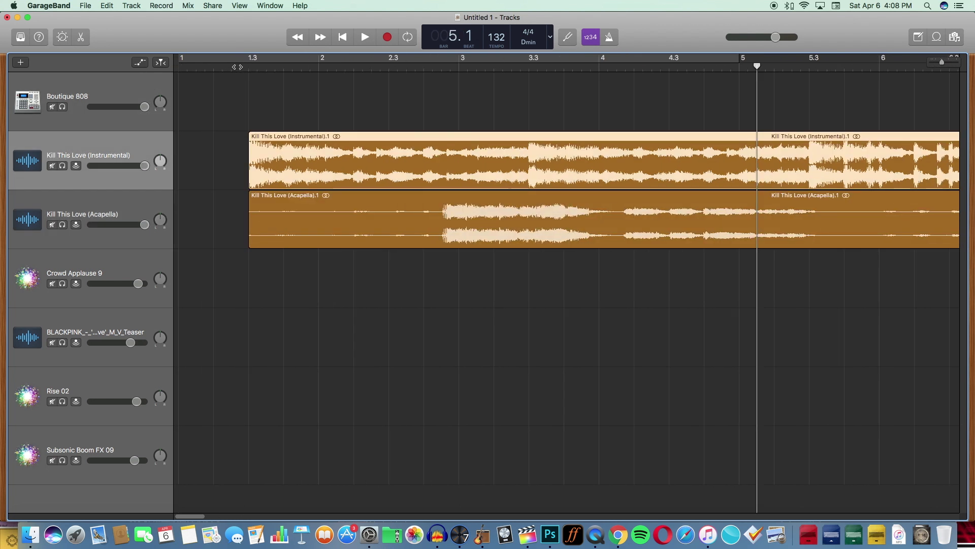
# - Play the instrumental and acapella together from bar 1, beat 2 to check their alignment
pyautogui.click(238, 66)
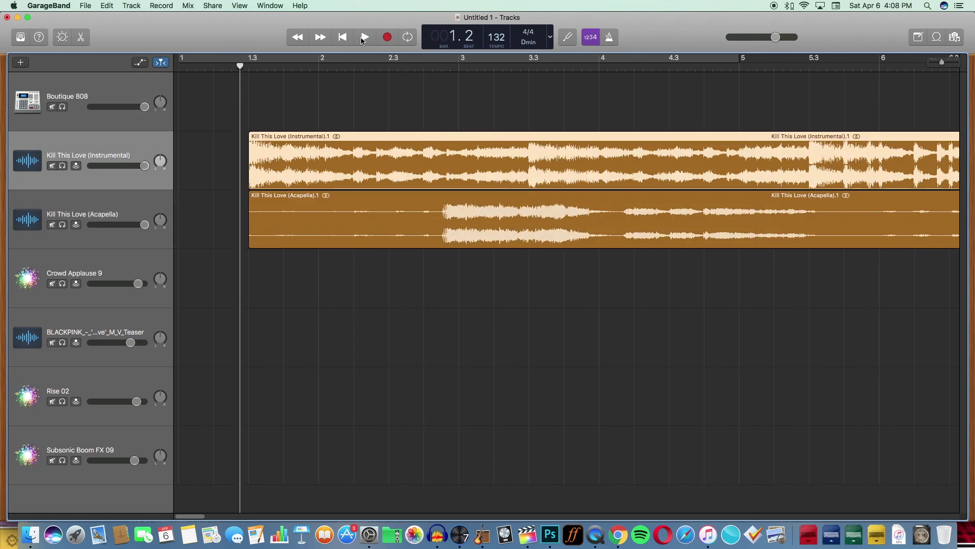
pyautogui.click(357, 39)
pyautogui.click(129, 88)
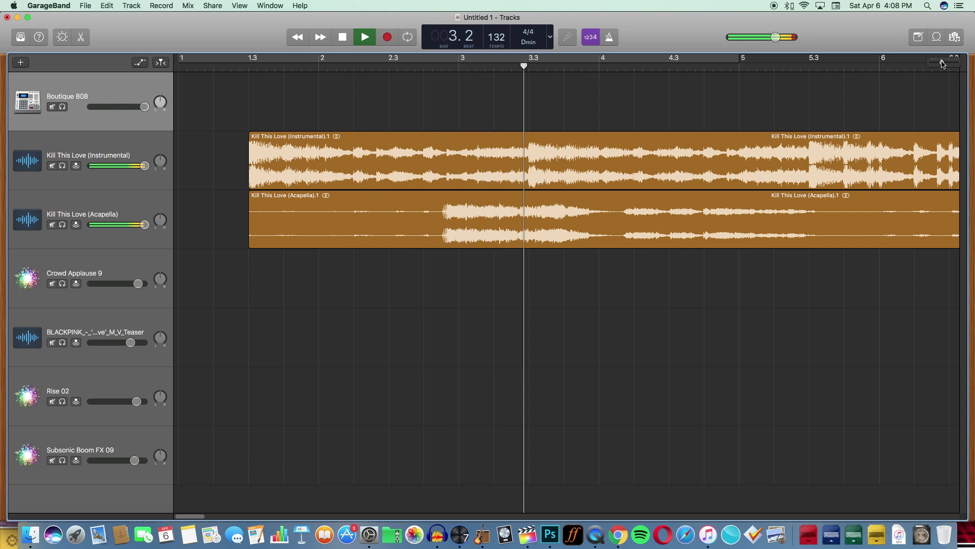
pyautogui.moveTo(942, 63); pyautogui.dragTo(940, 65)
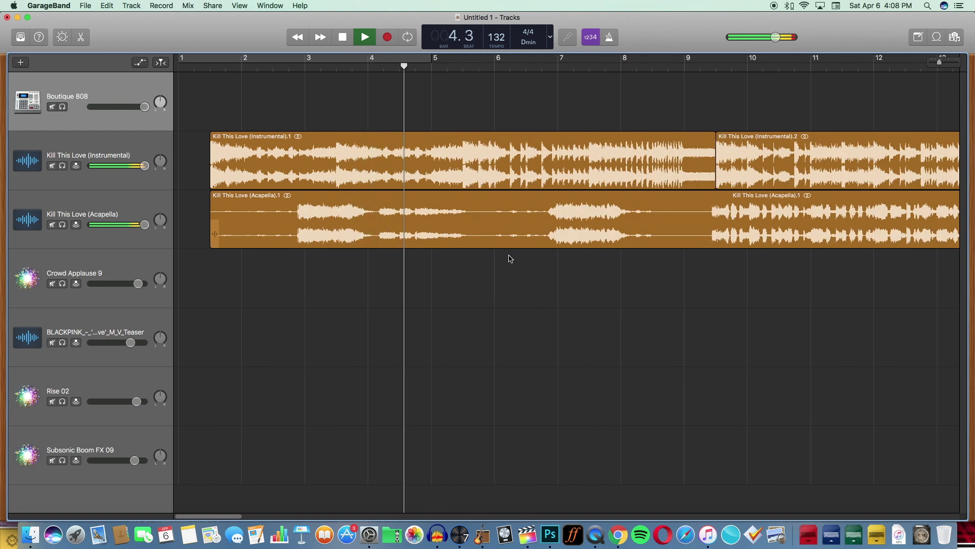
pyautogui.moveTo(218, 515); pyautogui.dragTo(236, 513)
# - Trim the end of the acapella region to just before bar 9
pyautogui.moveTo(942, 63); pyautogui.dragTo(928, 68)
pyautogui.moveTo(812, 234); pyautogui.dragTo(227, 219)
pyautogui.moveTo(931, 62); pyautogui.dragTo(938, 61)
pyautogui.moveTo(745, 516); pyautogui.dragTo(193, 472)
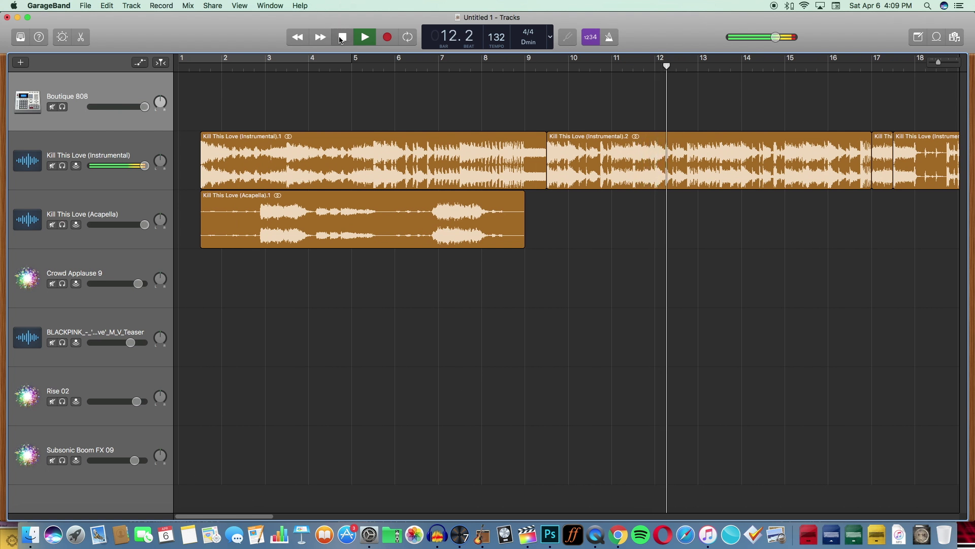
# - Paste a copy of the acapella region on its track and extend the copy's end to reveal more vocals
pyautogui.moveTo(938, 62); pyautogui.dragTo(932, 62)
pyautogui.click(216, 220)
pyautogui.press('super+c')
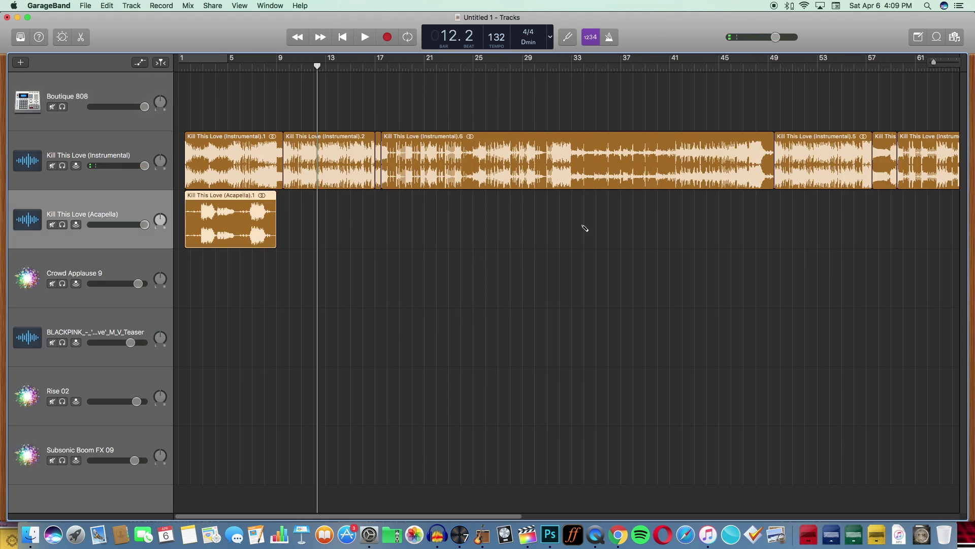
pyautogui.press('super+v')
pyautogui.moveTo(405, 235); pyautogui.dragTo(885, 234)
pyautogui.moveTo(319, 242); pyautogui.dragTo(296, 211)
# - Trim the copied acapella region's start, place it directly after the first region, and play it with the acapella track soloed
pyautogui.click(277, 66)
pyautogui.moveTo(933, 62); pyautogui.dragTo(941, 62)
pyautogui.moveTo(280, 242); pyautogui.dragTo(535, 250)
pyautogui.moveTo(617, 233); pyautogui.dragTo(345, 234)
pyautogui.press('s')
pyautogui.click(364, 37)
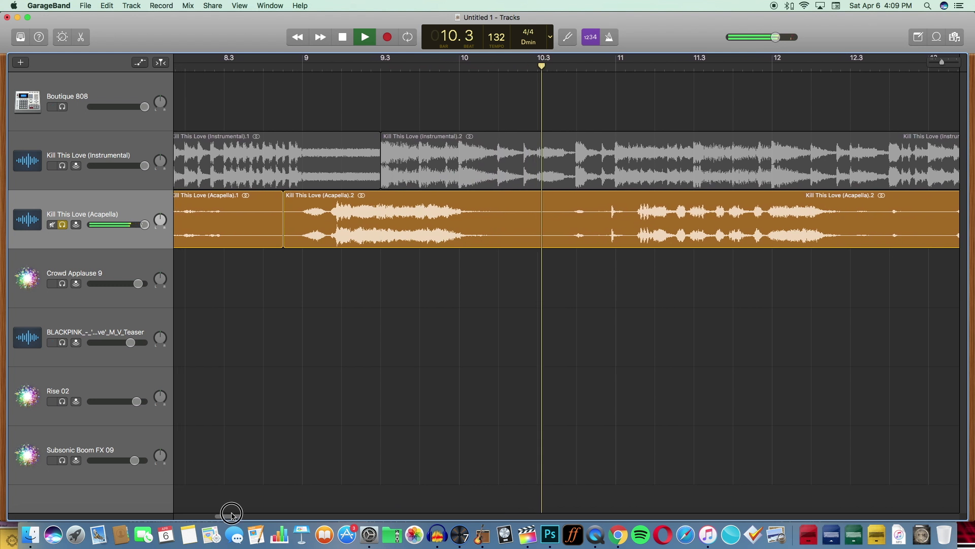
# - Shift the second acapella region earlier and extend its start back to about bar 8, beat 3
pyautogui.moveTo(231, 515); pyautogui.dragTo(227, 515)
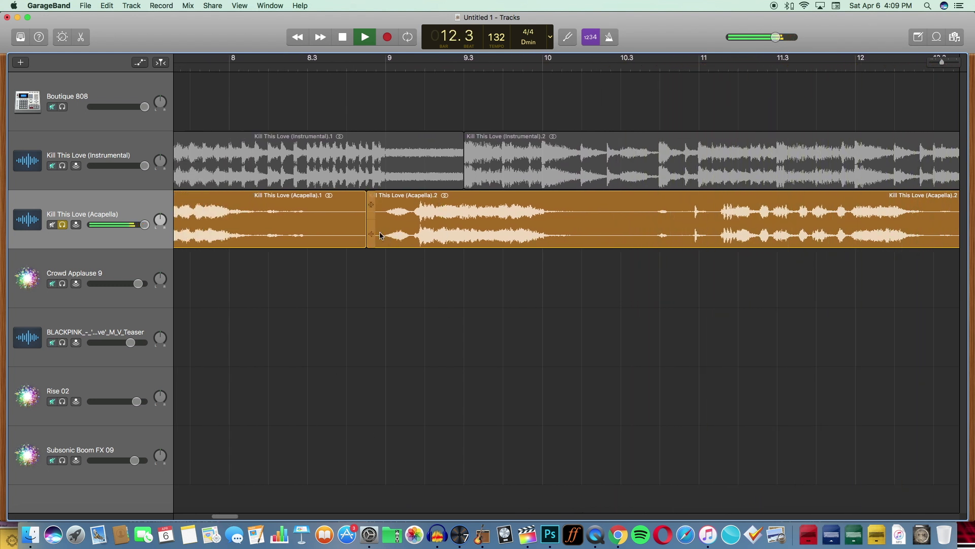
pyautogui.moveTo(380, 235); pyautogui.dragTo(612, 239)
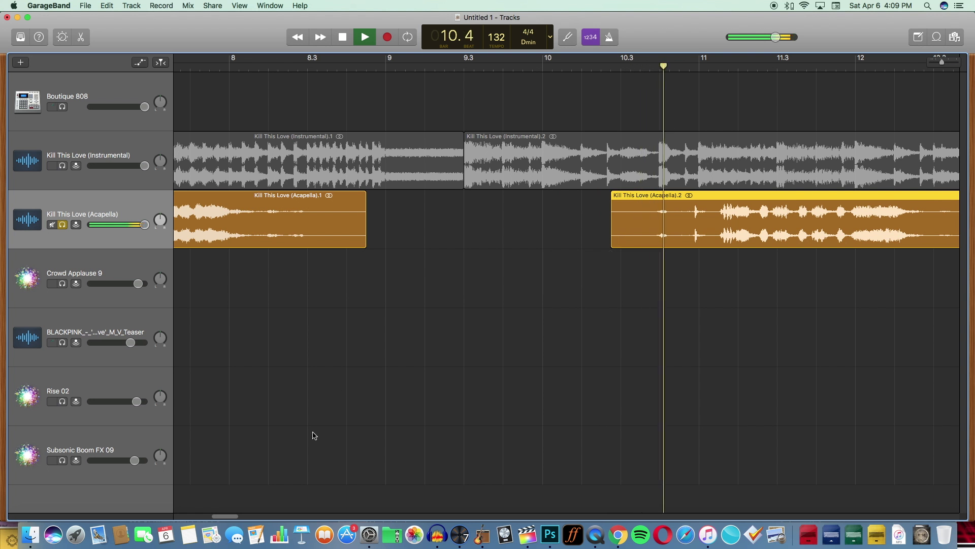
pyautogui.moveTo(224, 516); pyautogui.dragTo(239, 515)
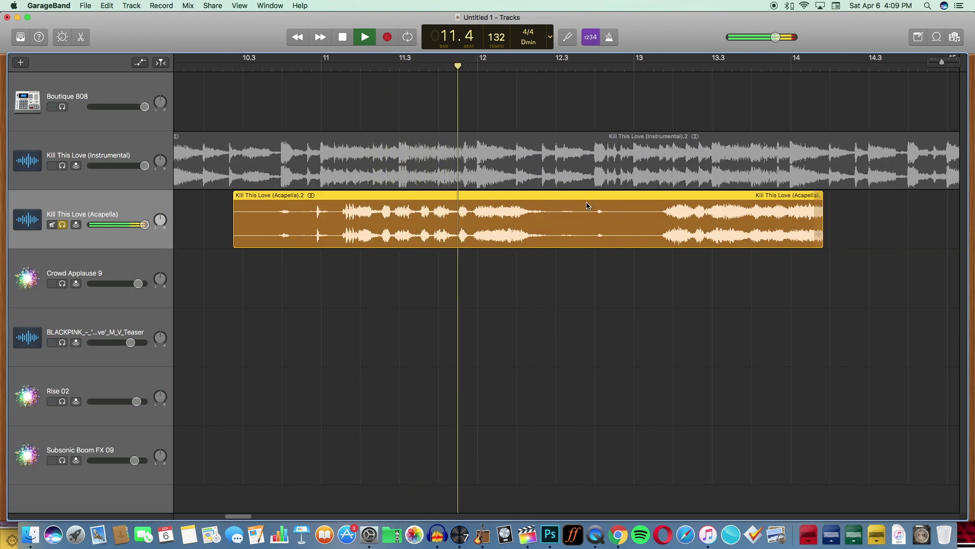
pyautogui.moveTo(526, 227); pyautogui.dragTo(409, 224)
pyautogui.moveTo(245, 517); pyautogui.dragTo(231, 511)
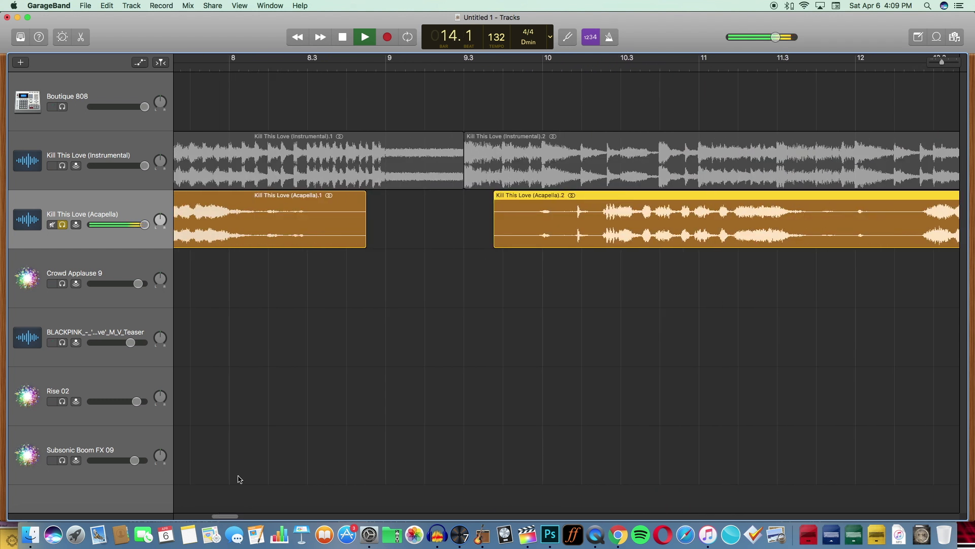
pyautogui.moveTo(495, 233); pyautogui.dragTo(324, 233)
# - With the instrumental also soloed, nudge the second acapella region slightly later and extend its end to about bar 15, beat 3
pyautogui.click(62, 165)
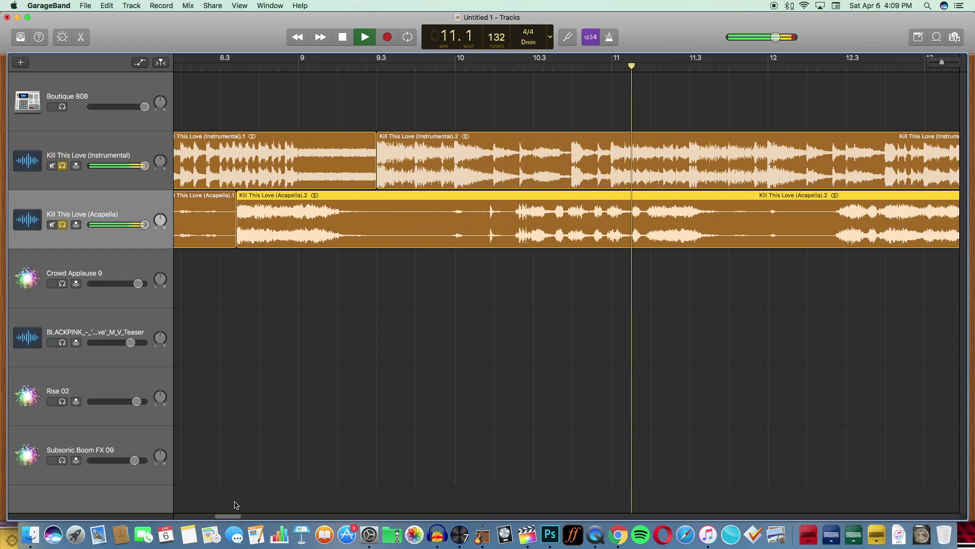
pyautogui.moveTo(514, 224); pyautogui.dragTo(538, 213)
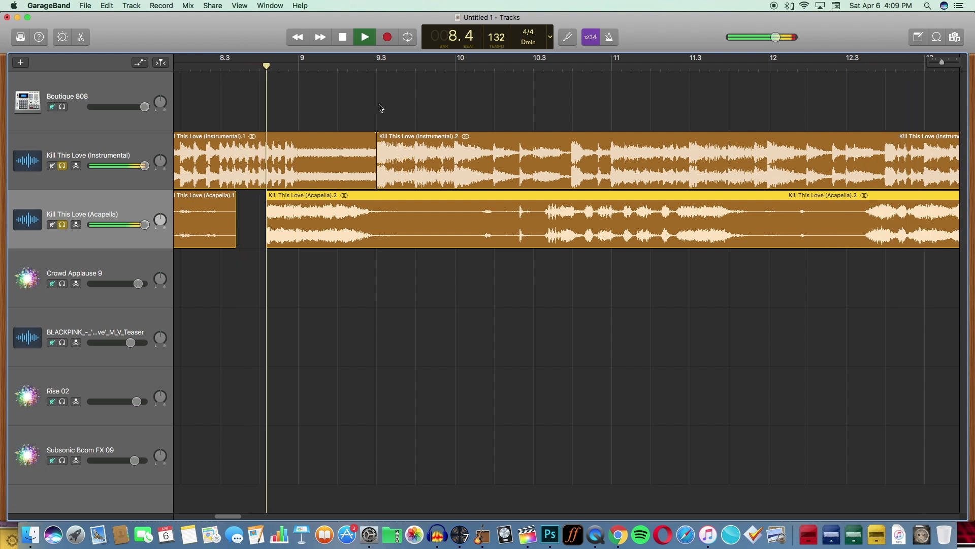
pyautogui.moveTo(229, 514); pyautogui.dragTo(248, 512)
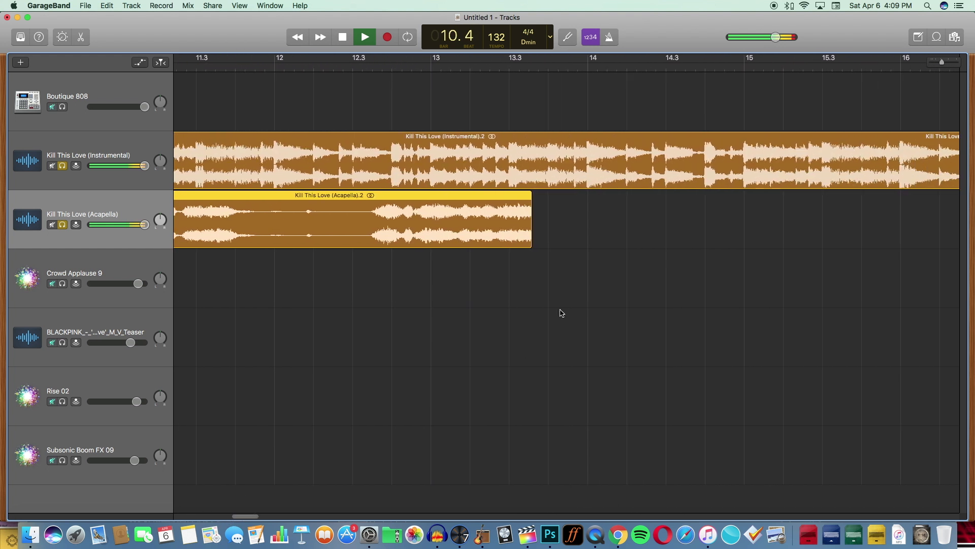
pyautogui.moveTo(533, 234); pyautogui.dragTo(807, 223)
pyautogui.moveTo(645, 218); pyautogui.dragTo(656, 219)
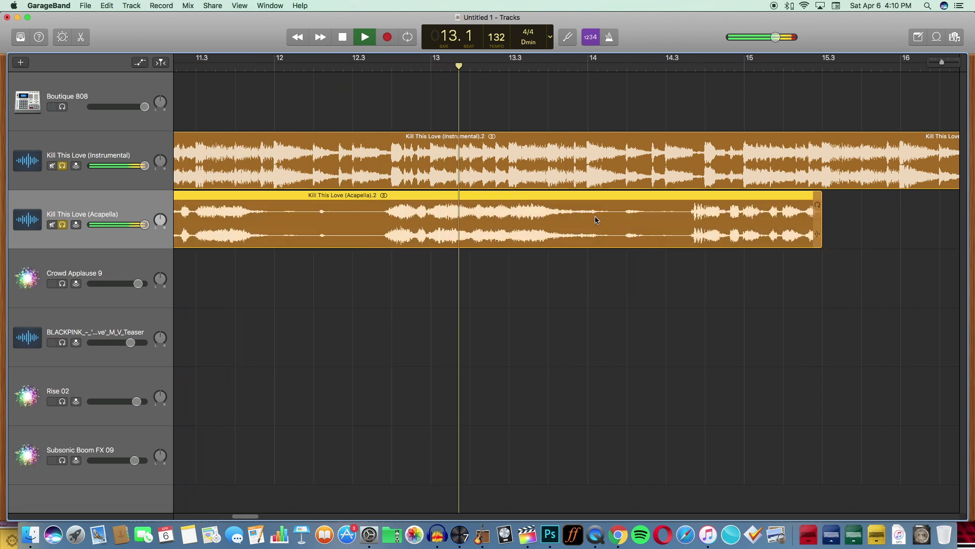
pyautogui.moveTo(578, 217); pyautogui.dragTo(578, 219)
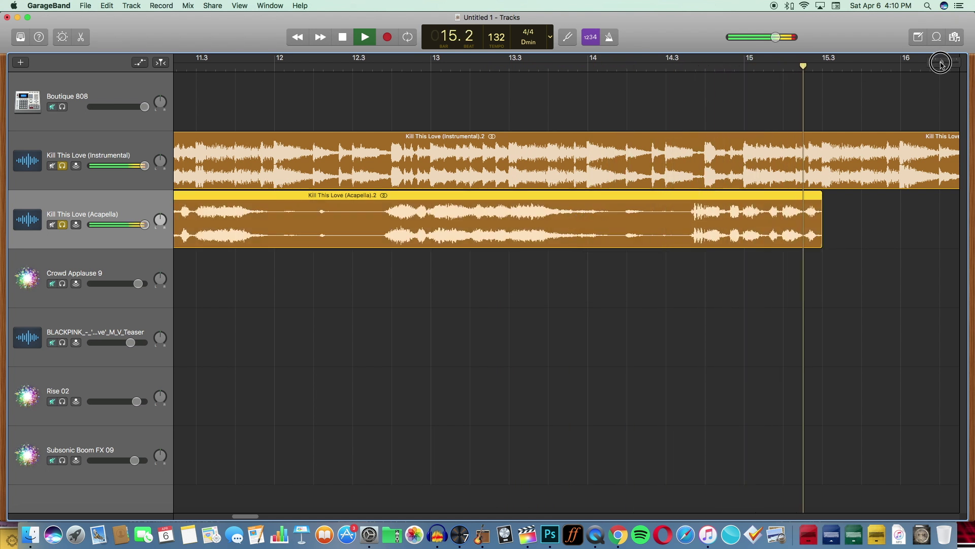
# - Trim the second acapella region's start to about bar 9, beat 4, extend its end to bar 17, and unsolo both tracks
pyautogui.moveTo(942, 61); pyautogui.dragTo(936, 62)
pyautogui.moveTo(440, 236); pyautogui.dragTo(468, 236)
pyautogui.click(62, 224)
pyautogui.click(62, 165)
pyautogui.click(189, 104)
pyautogui.moveTo(654, 233); pyautogui.dragTo(693, 232)
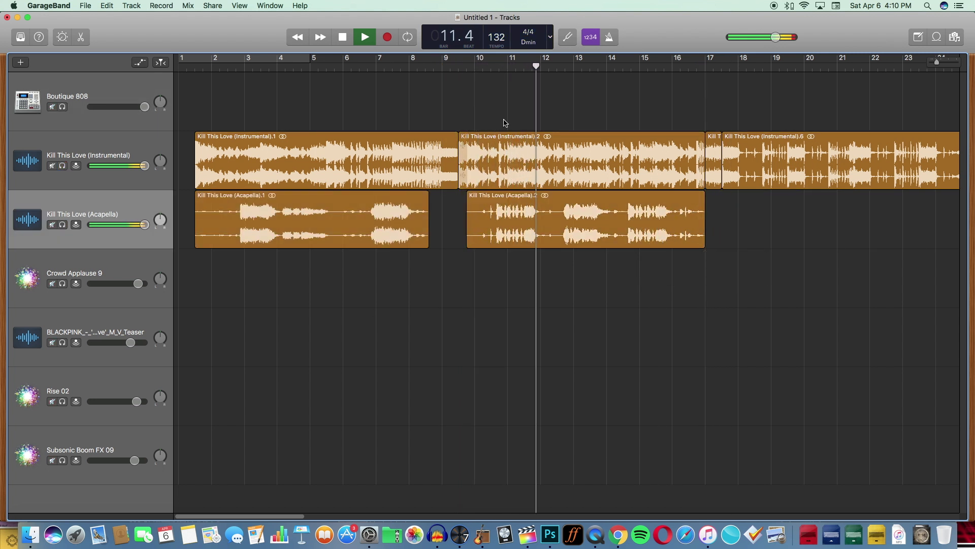
# - Create a new track with duplicate settings from the acapella track and stop playback
pyautogui.click(98, 82)
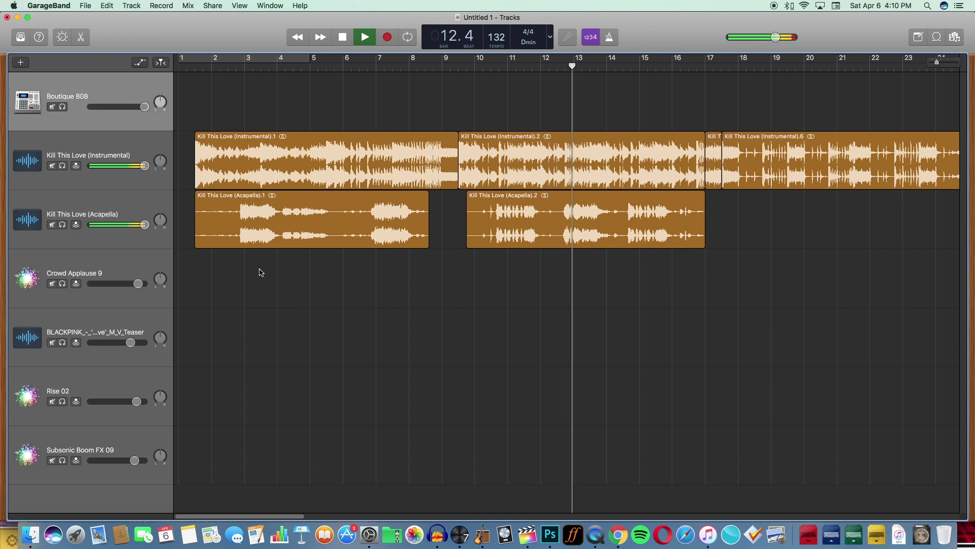
pyautogui.click(112, 208)
pyautogui.click(135, 7)
pyautogui.click(162, 29)
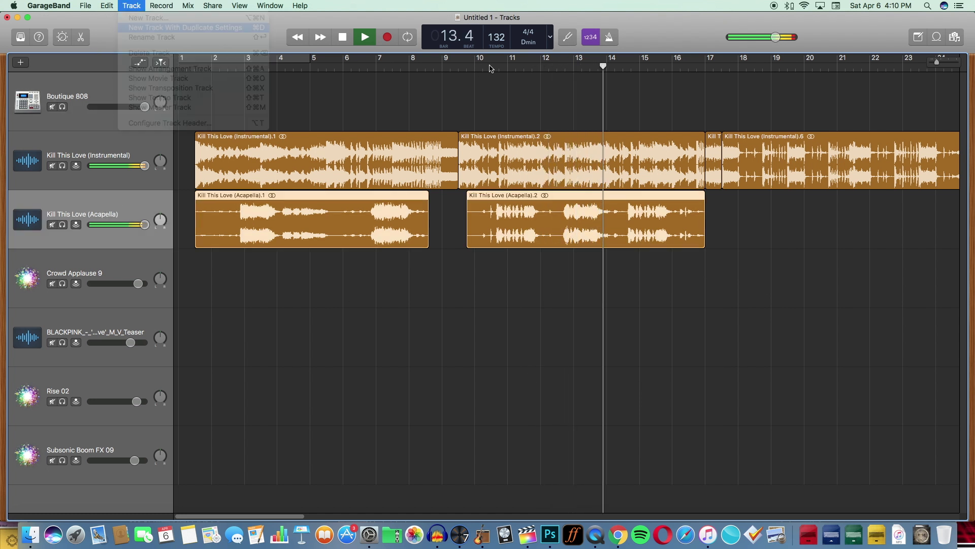
pyautogui.press('space')
# - Copy the second acapella region to the new track, align it with the original, and trim its end to about bar 12, beat 3
pyautogui.click(474, 66)
pyautogui.click(497, 194)
pyautogui.press('super+c')
pyautogui.click(376, 272)
pyautogui.press('super+v')
pyautogui.moveTo(519, 255); pyautogui.dragTo(506, 254)
pyautogui.moveTo(698, 267); pyautogui.dragTo(551, 264)
# - Transpose the copied acapella region by -12 semitones and lower the new track's volume
pyautogui.doubleClick(544, 261)
pyautogui.moveTo(144, 189); pyautogui.dragTo(131, 189)
pyautogui.click(18, 502)
pyautogui.moveTo(71, 489); pyautogui.dragTo(21, 489)
pyautogui.press('e')
# - Play the layered vocals and raise the transposed acapella track's volume slightly
pyautogui.click(424, 67)
pyautogui.press('space')
pyautogui.moveTo(937, 62); pyautogui.dragTo(941, 62)
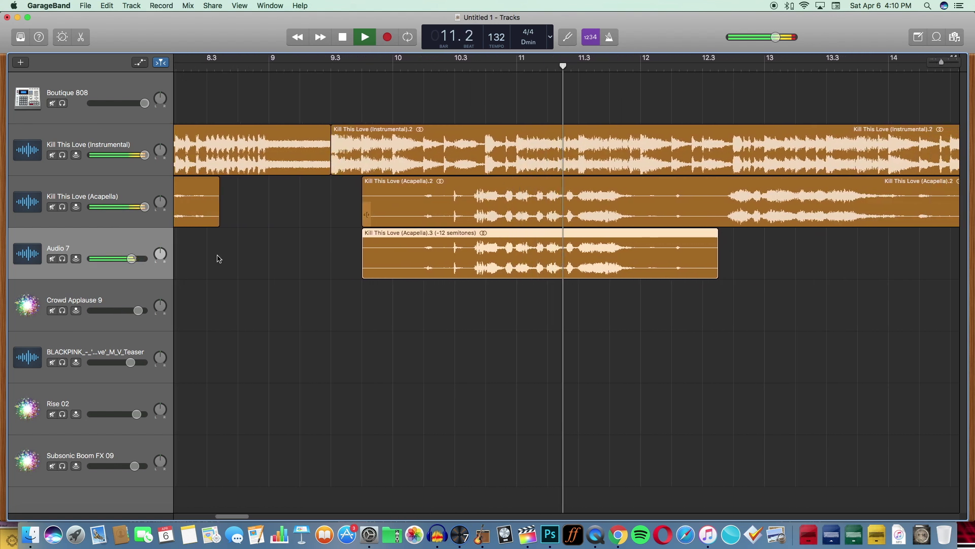
pyautogui.moveTo(132, 259); pyautogui.dragTo(134, 258)
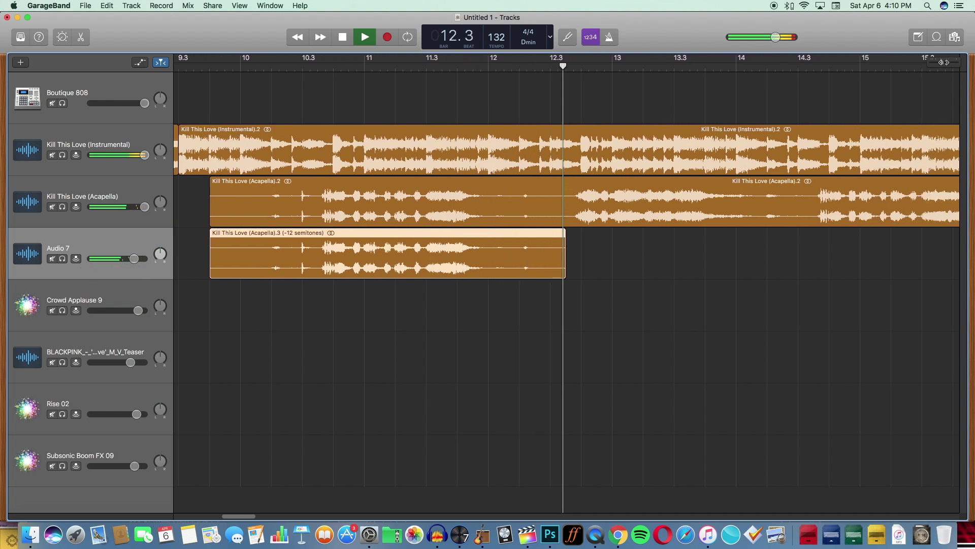
pyautogui.moveTo(941, 62); pyautogui.dragTo(938, 62)
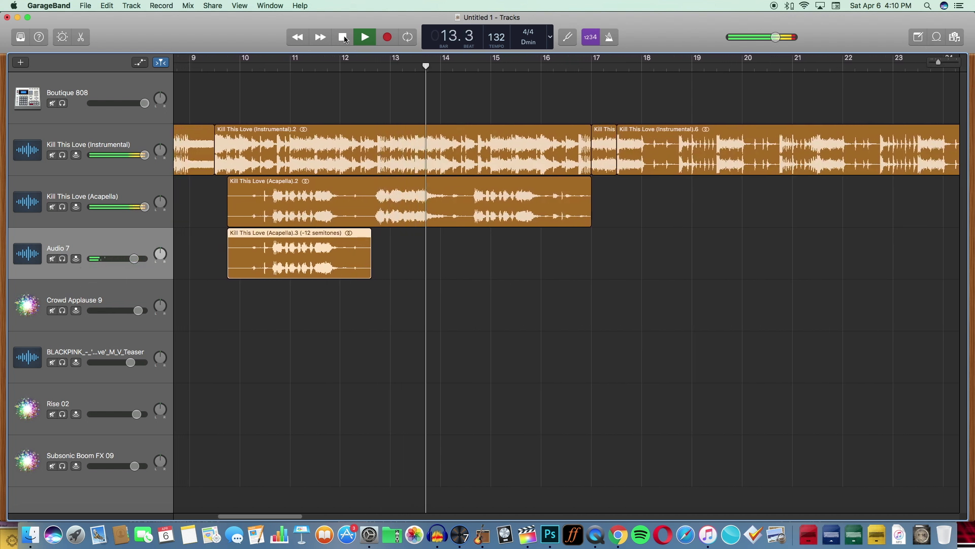
pyautogui.press('space')
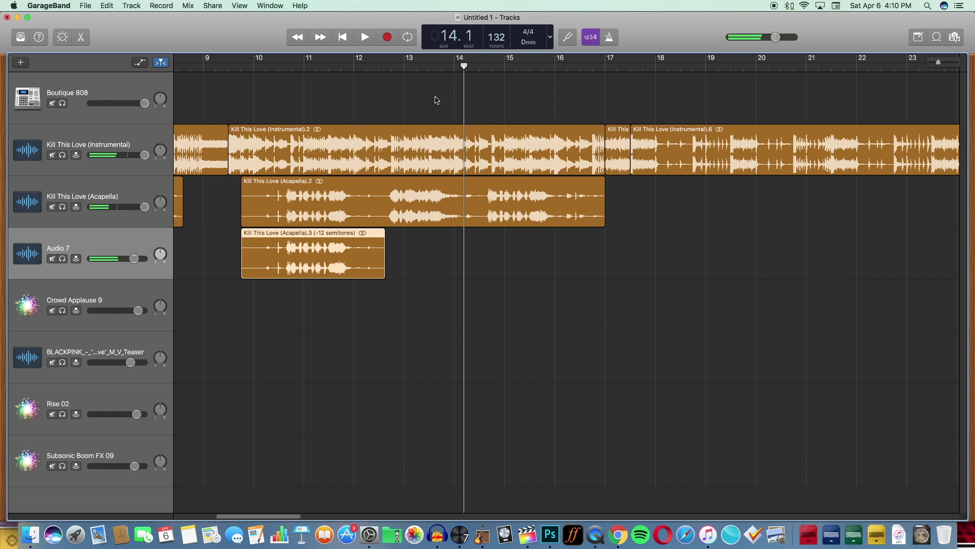
# - Duplicate the transposed acapella region to about bar 13, beat 4 on the same track and play it
pyautogui.moveTo(259, 257); pyautogui.dragTo(493, 254)
pyautogui.click(431, 63)
pyautogui.press('space')
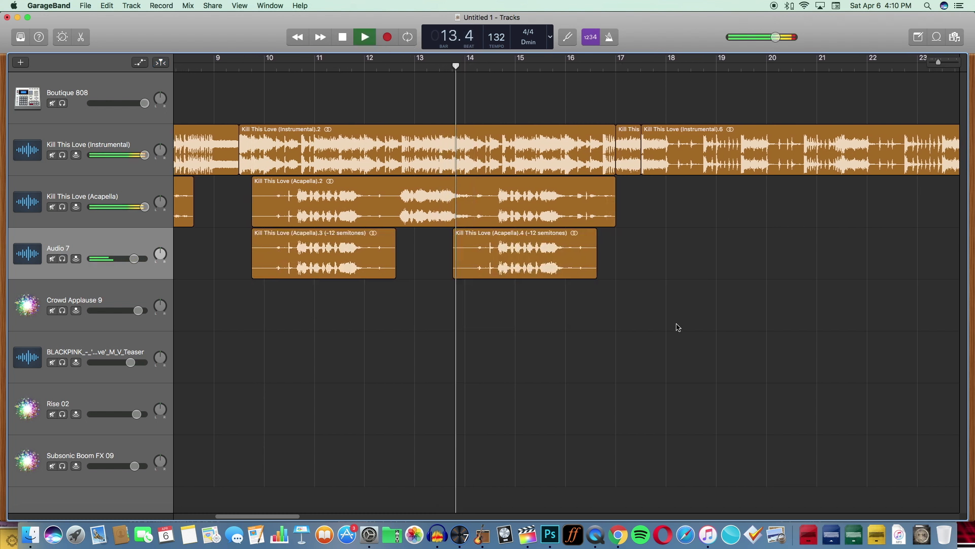
# - Copy the first acapella region and paste it on the Boutique 808 track at bar 1, beat 3
pyautogui.press('super+Left')
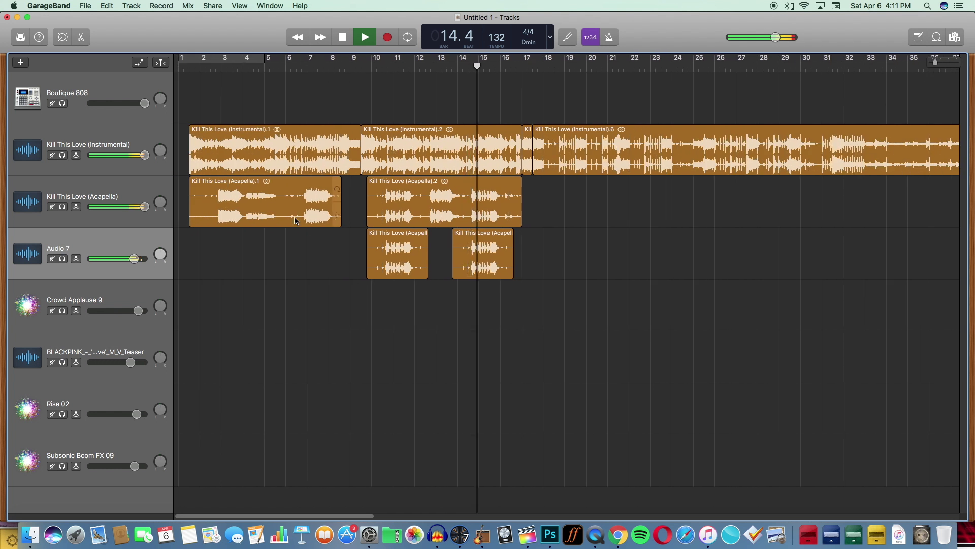
pyautogui.click(244, 203)
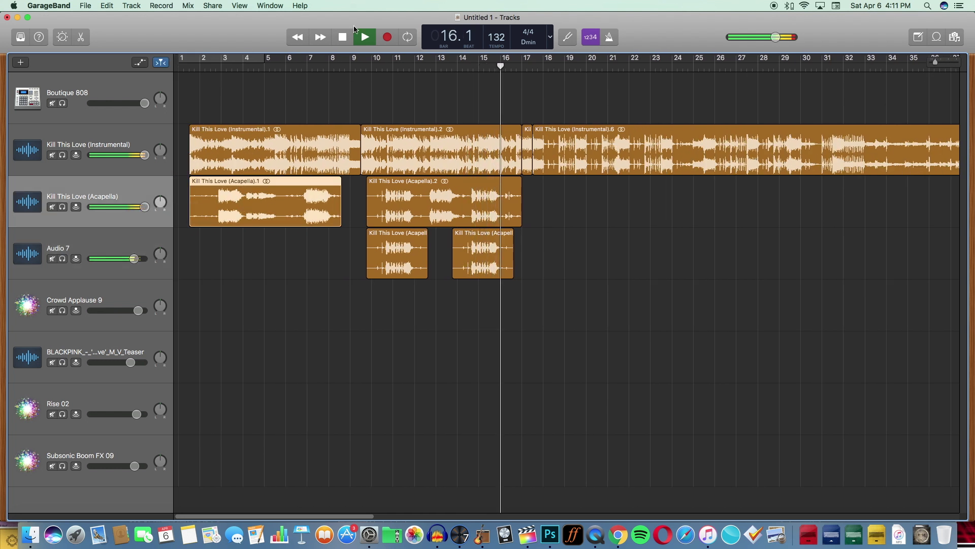
pyautogui.click(188, 68)
pyautogui.click(250, 100)
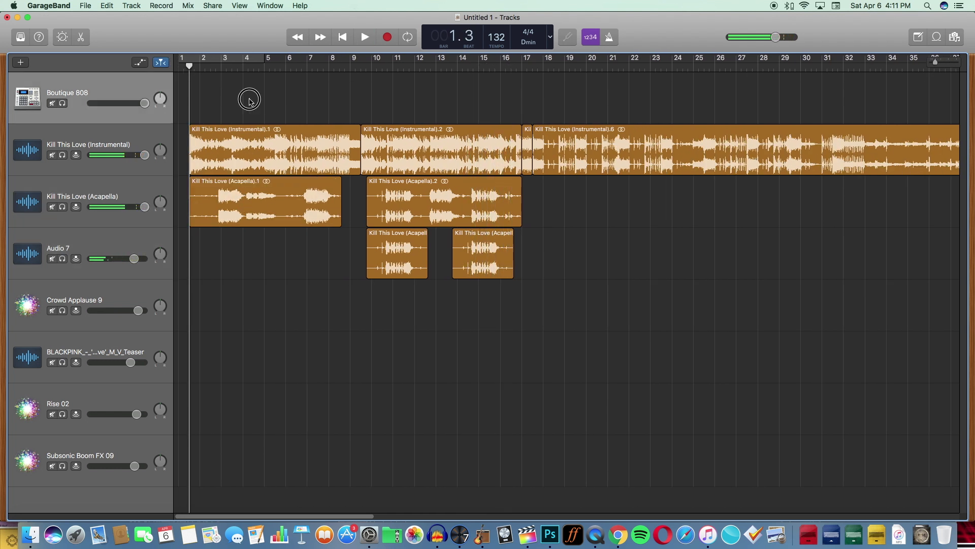
pyautogui.press('super+v')
# - Extend and trim the pasted vocals, place them on the acapella track from about bar 17 to bar 33, and play
pyautogui.moveTo(339, 109); pyautogui.dragTo(693, 109)
pyautogui.moveTo(193, 109); pyautogui.dragTo(561, 198)
pyautogui.click(365, 35)
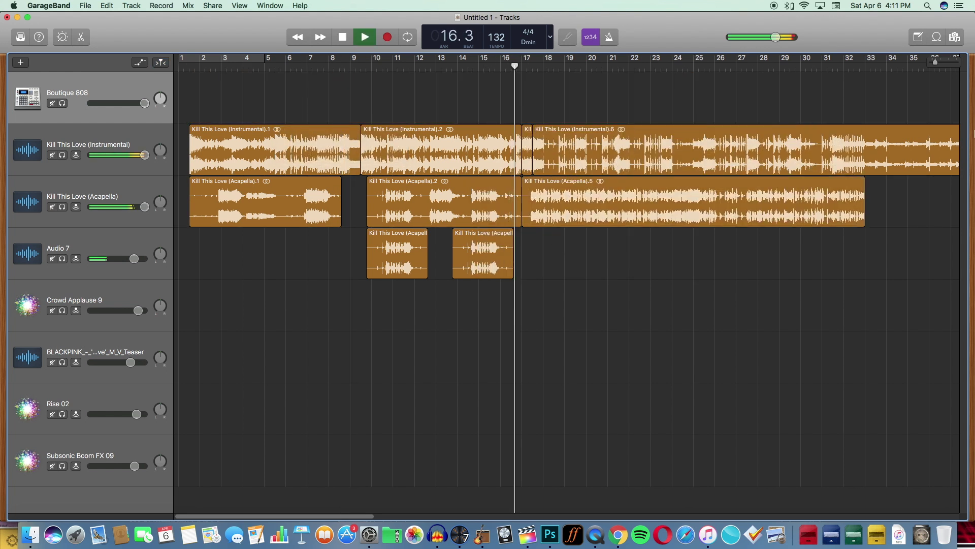
# - Extend the acapella region's end to about bar 37, beat 3 while the song plays
pyautogui.moveTo(934, 62); pyautogui.dragTo(936, 62)
pyautogui.moveTo(315, 513); pyautogui.dragTo(354, 513)
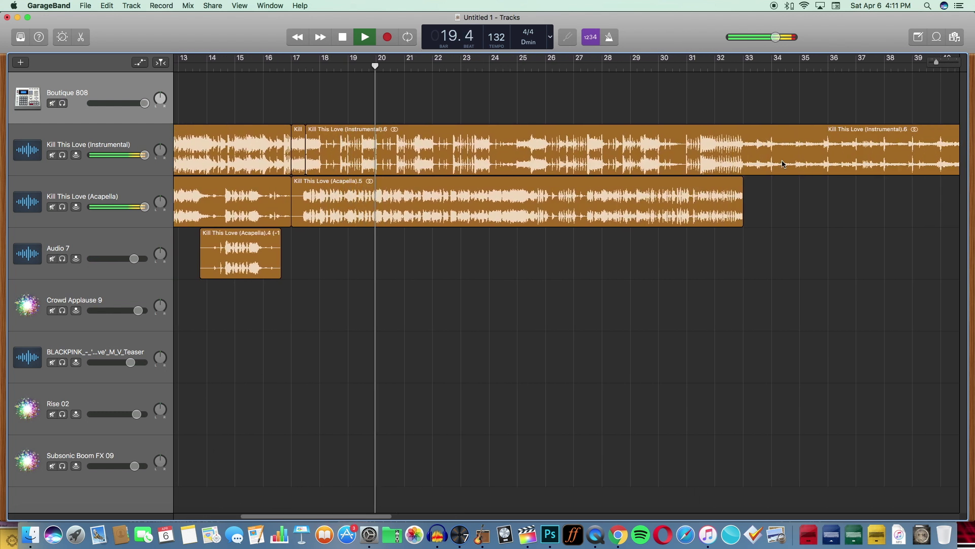
pyautogui.moveTo(744, 218); pyautogui.dragTo(870, 219)
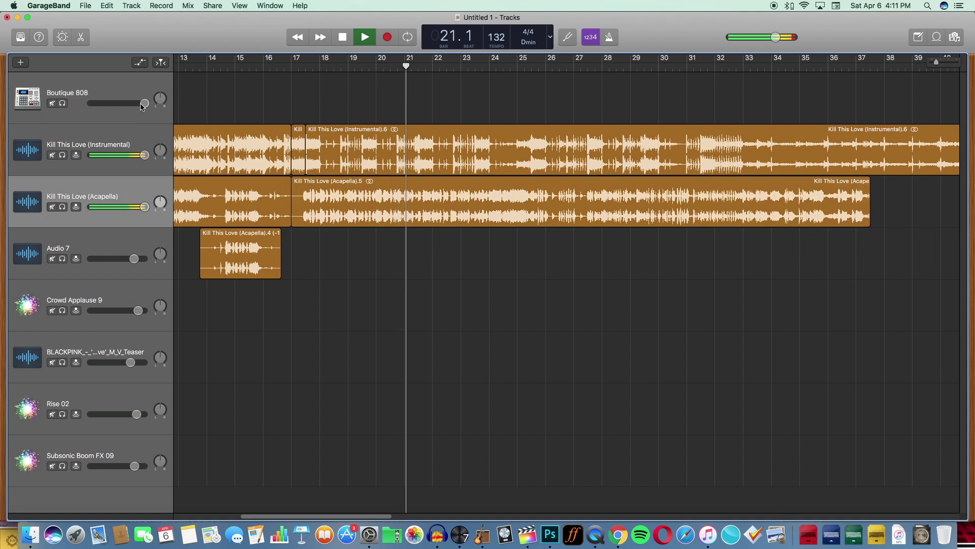
pyautogui.click(184, 94)
# - Play the extended vocals against the instrumental up to about bar 33
pyautogui.moveTo(937, 62); pyautogui.dragTo(938, 62)
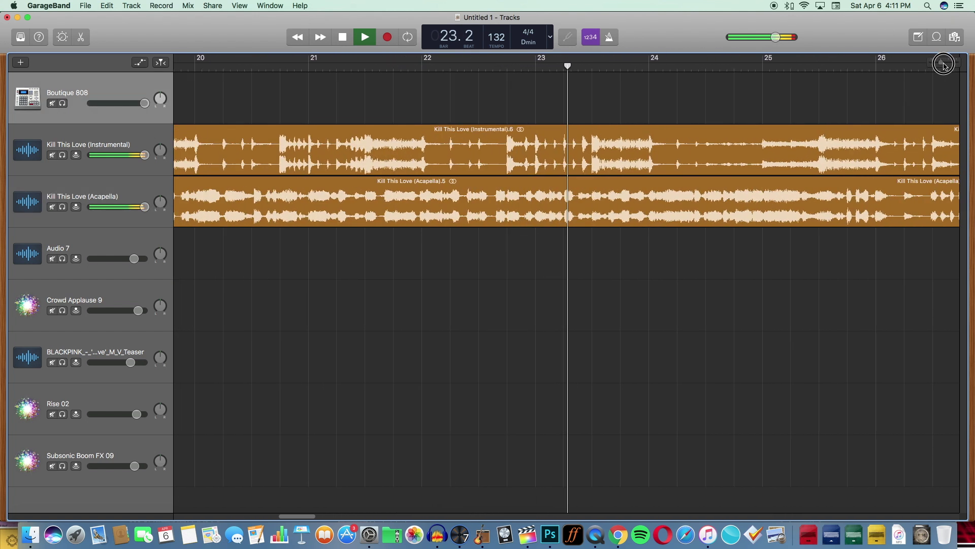
pyautogui.moveTo(292, 517); pyautogui.dragTo(323, 517)
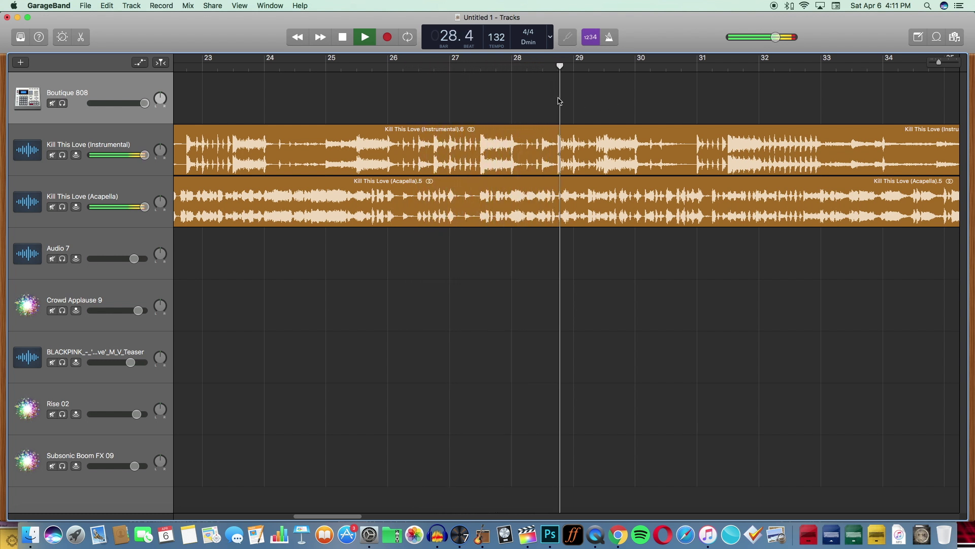
pyautogui.moveTo(941, 62); pyautogui.dragTo(937, 63)
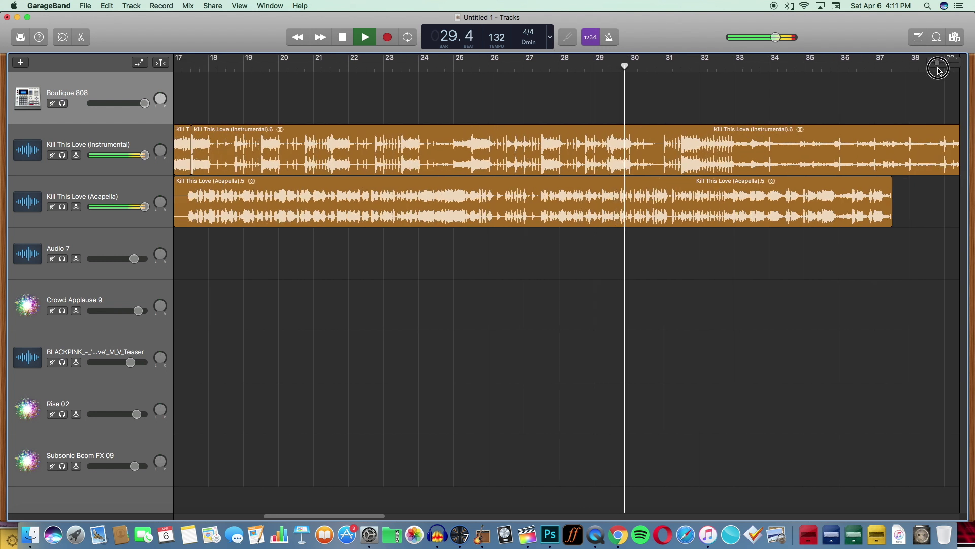
pyautogui.moveTo(359, 515); pyautogui.dragTo(406, 512)
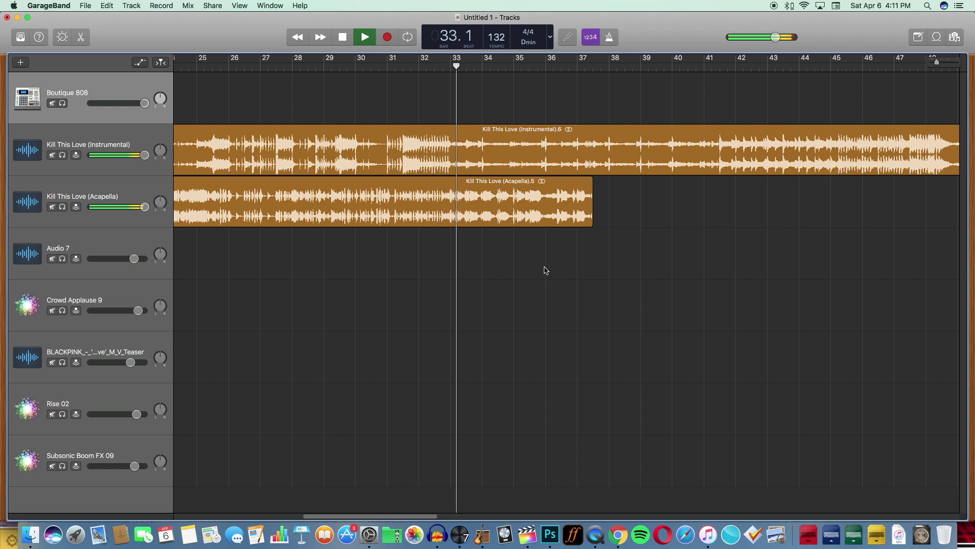
# - Paste a copy of the transposed acapella region on the Audio 7 track near bar 31 and extend it in both directions
pyautogui.press('space')
pyautogui.click(394, 68)
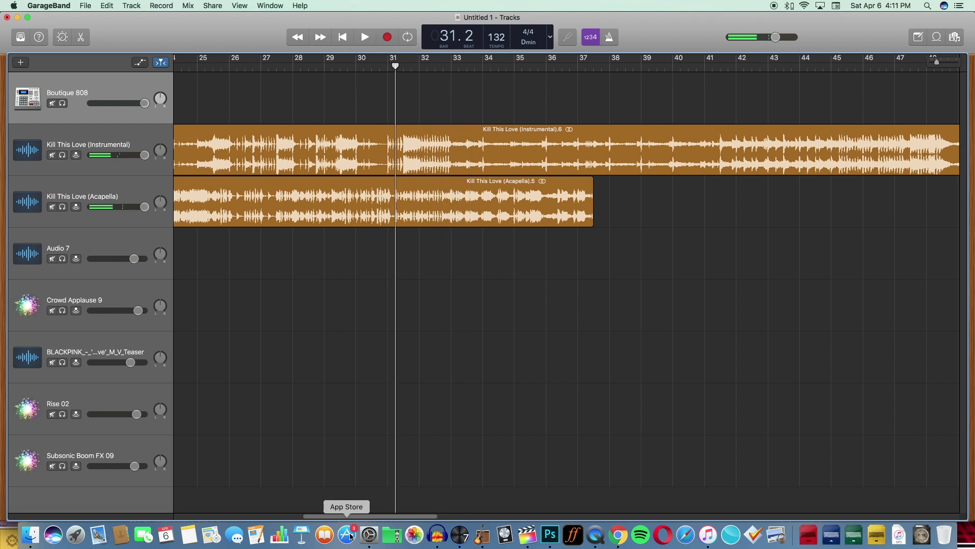
pyautogui.moveTo(346, 516); pyautogui.dragTo(277, 516)
pyautogui.click(300, 252)
pyautogui.press('super+c')
pyautogui.press('super+v')
pyautogui.moveTo(476, 267); pyautogui.dragTo(206, 266)
pyautogui.moveTo(564, 266); pyautogui.dragTo(294, 266)
pyautogui.moveTo(214, 254); pyautogui.dragTo(266, 262)
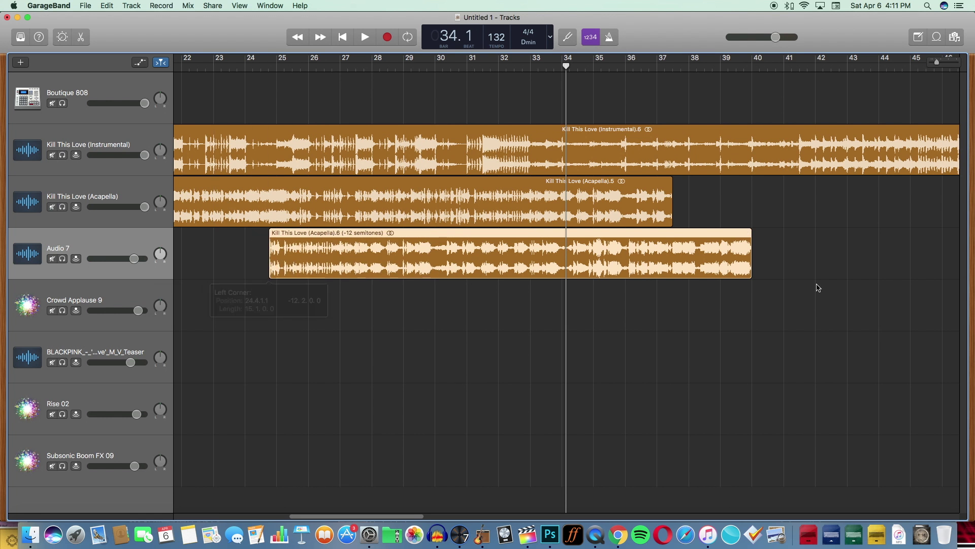
# - Trim and shift the pasted transposed region to span about bar 31 to bar 33, beat 2, matching the main vocals
pyautogui.moveTo(749, 267); pyautogui.dragTo(392, 266)
pyautogui.moveTo(330, 249); pyautogui.dragTo(520, 249)
pyautogui.click(475, 66)
pyautogui.moveTo(936, 62); pyautogui.dragTo(941, 62)
pyautogui.moveTo(420, 270); pyautogui.dragTo(461, 269)
pyautogui.moveTo(860, 270); pyautogui.dragTo(725, 269)
pyautogui.click(752, 269)
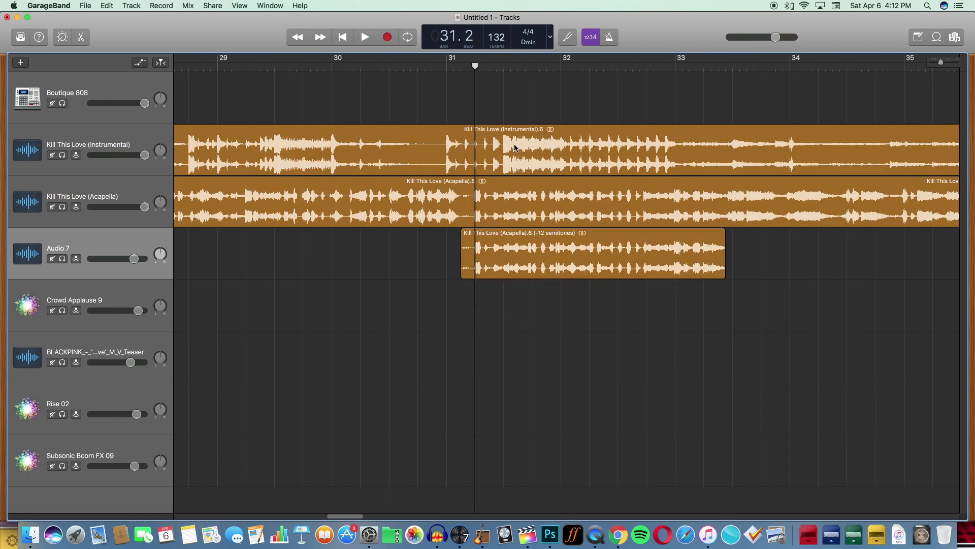
# - Play the vocals with the transposed layer from just before bar 31 to about bar 34
pyautogui.click(411, 67)
pyautogui.press('space')
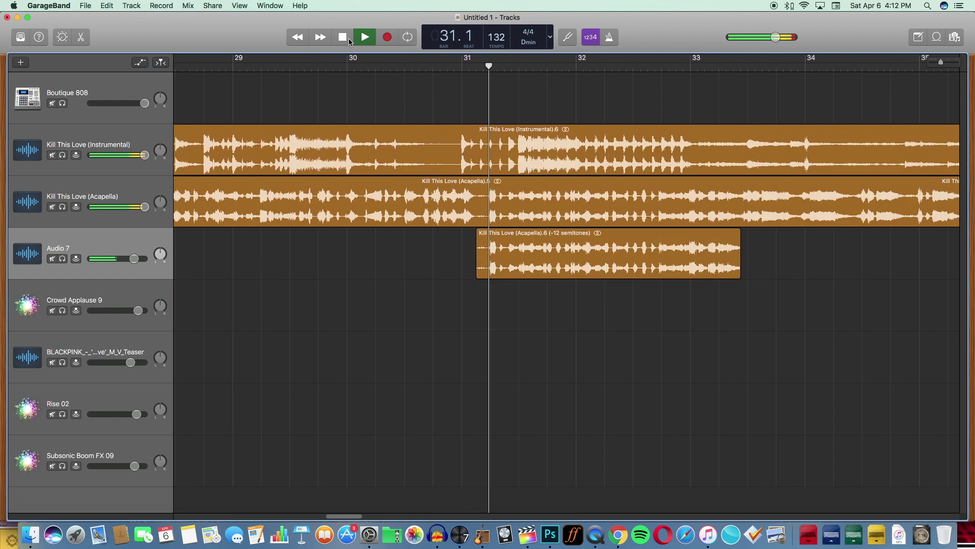
pyautogui.click(127, 74)
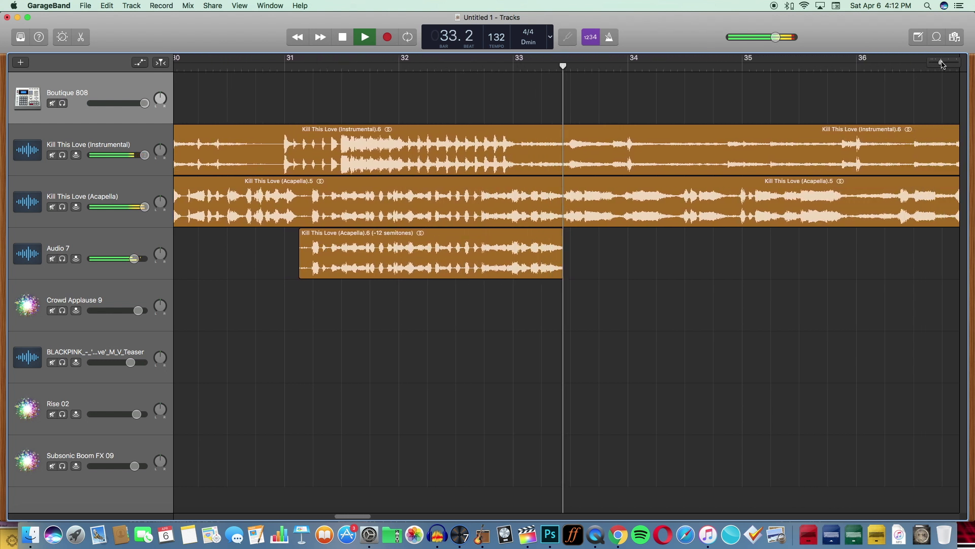
pyautogui.click(939, 63)
pyautogui.moveTo(939, 65); pyautogui.dragTo(935, 65)
pyautogui.moveTo(340, 514); pyautogui.dragTo(319, 513)
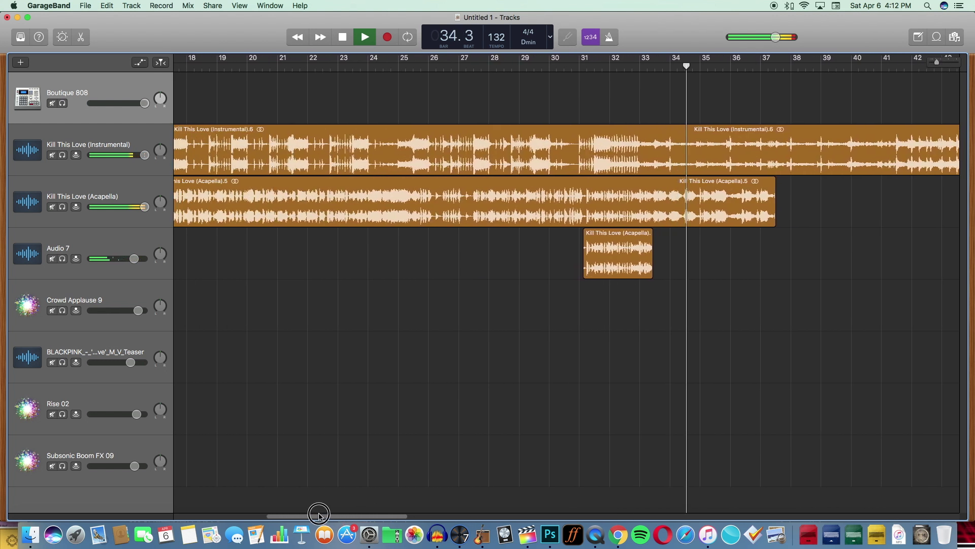
# - Paste another transposed acapella copy on the Audio 7 track and adjust it to span bar 26 to about bar 26, beat 2
pyautogui.click(619, 261)
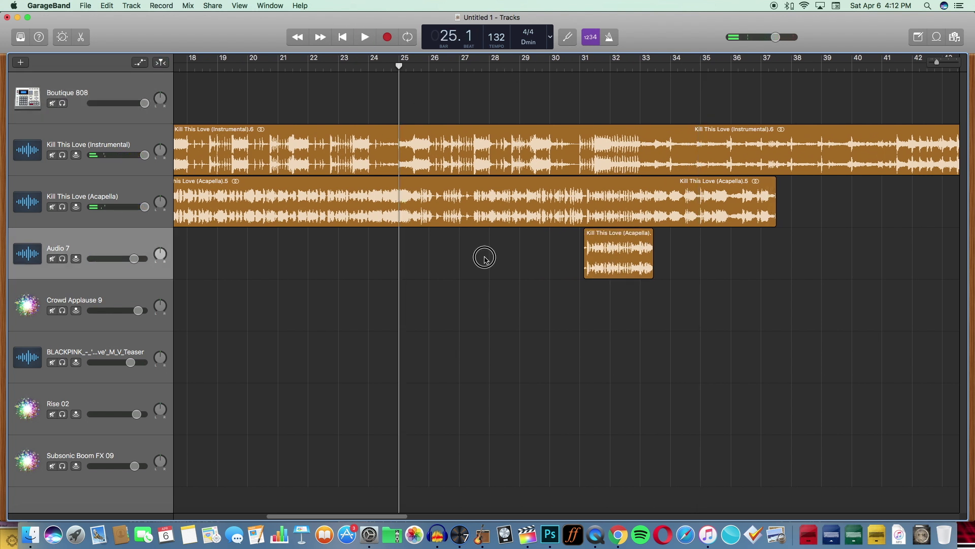
pyautogui.moveTo(437, 249); pyautogui.dragTo(289, 265)
pyautogui.moveTo(579, 266); pyautogui.dragTo(400, 267)
pyautogui.moveTo(356, 249); pyautogui.dragTo(442, 249)
pyautogui.click(415, 65)
pyautogui.moveTo(936, 63); pyautogui.dragTo(940, 63)
pyautogui.moveTo(286, 265); pyautogui.dragTo(500, 264)
pyautogui.moveTo(519, 253); pyautogui.dragTo(468, 252)
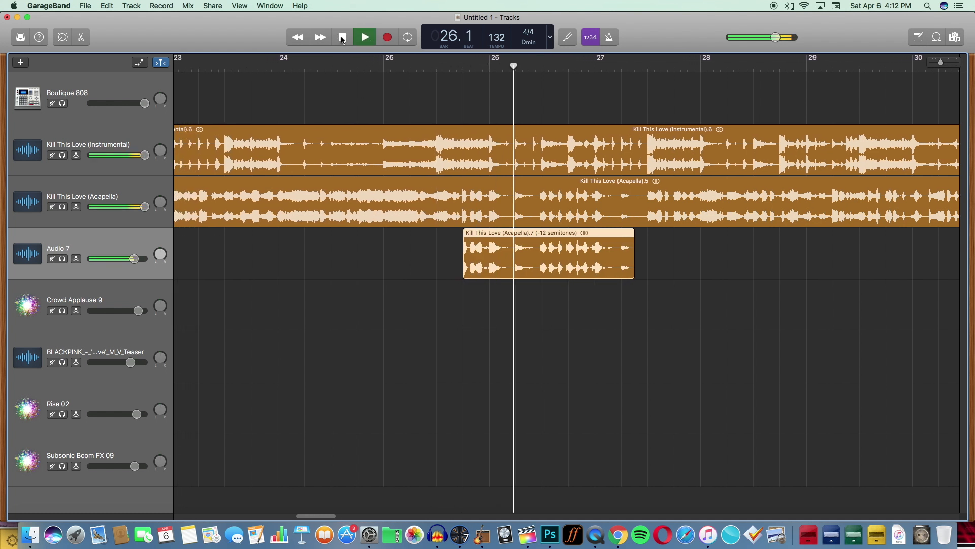
pyautogui.moveTo(504, 257); pyautogui.dragTo(530, 257)
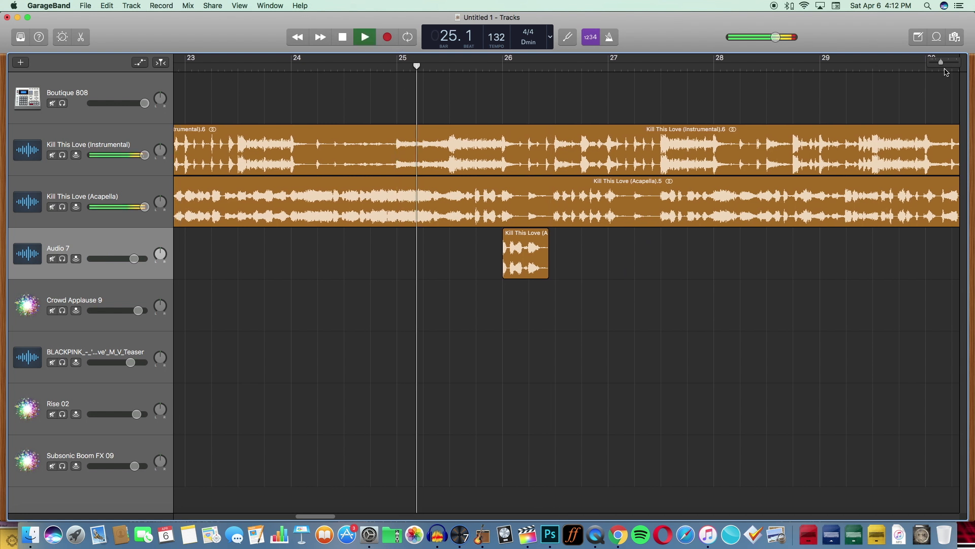
# - Play the short transposed layer and trim its start to position 26.1.3.1
pyautogui.moveTo(941, 65); pyautogui.dragTo(943, 64)
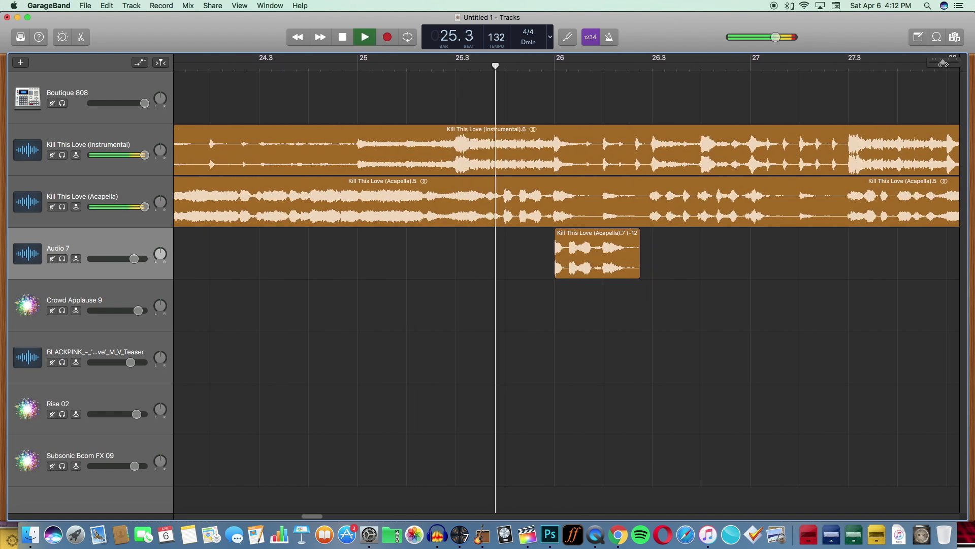
pyautogui.click(353, 38)
pyautogui.click(335, 68)
pyautogui.press('space')
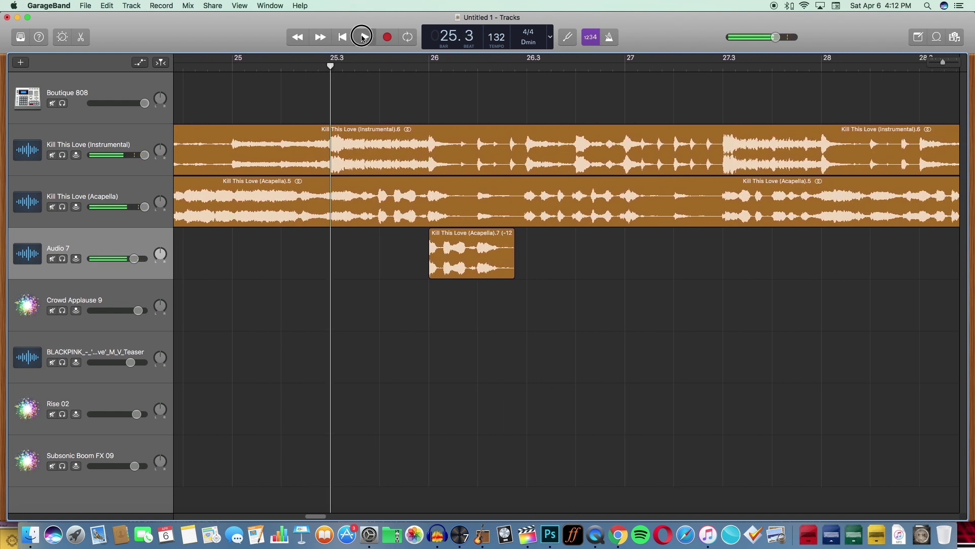
pyautogui.click(343, 38)
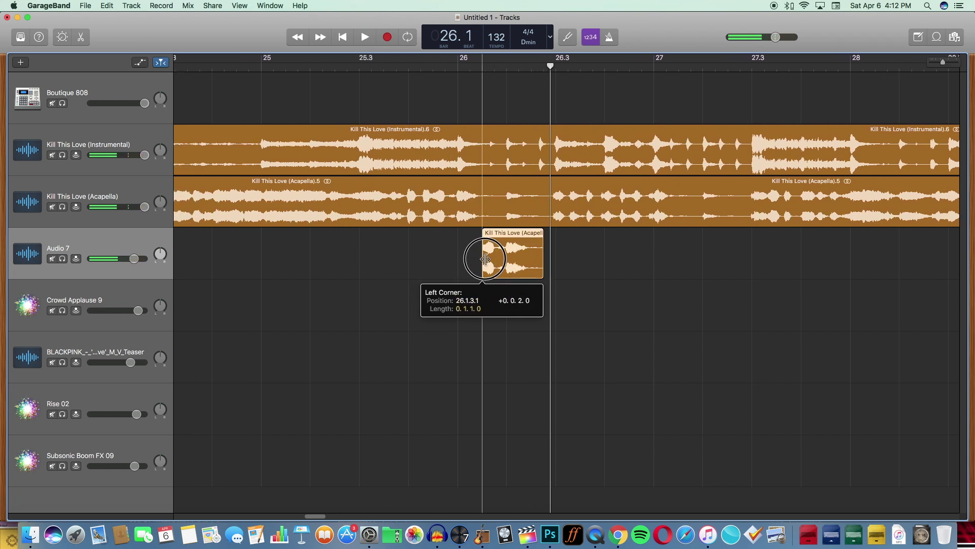
pyautogui.press('space')
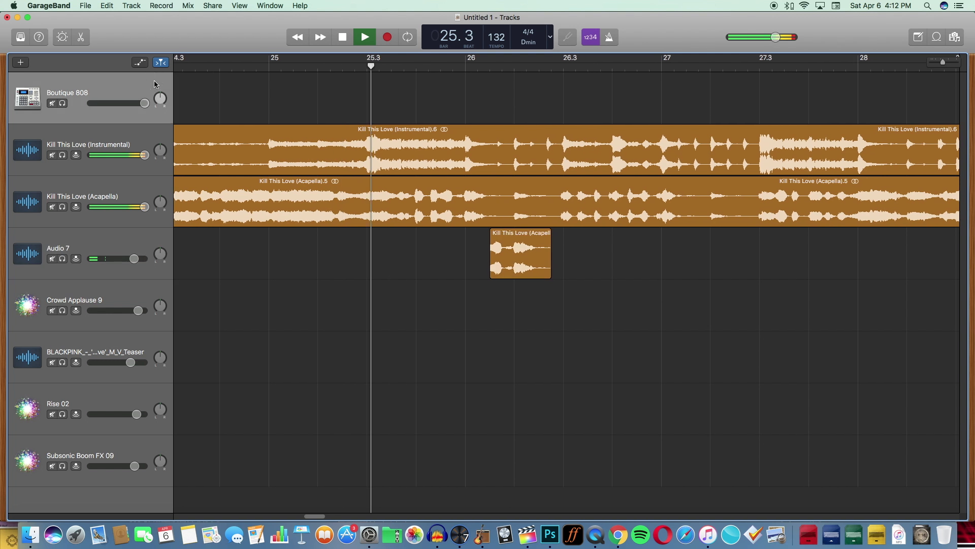
pyautogui.moveTo(943, 62); pyautogui.dragTo(940, 62)
# - Paste a copy of the short transposed region and trim it to run from just after bar 27 to bar 27, beat 2
pyautogui.press('space')
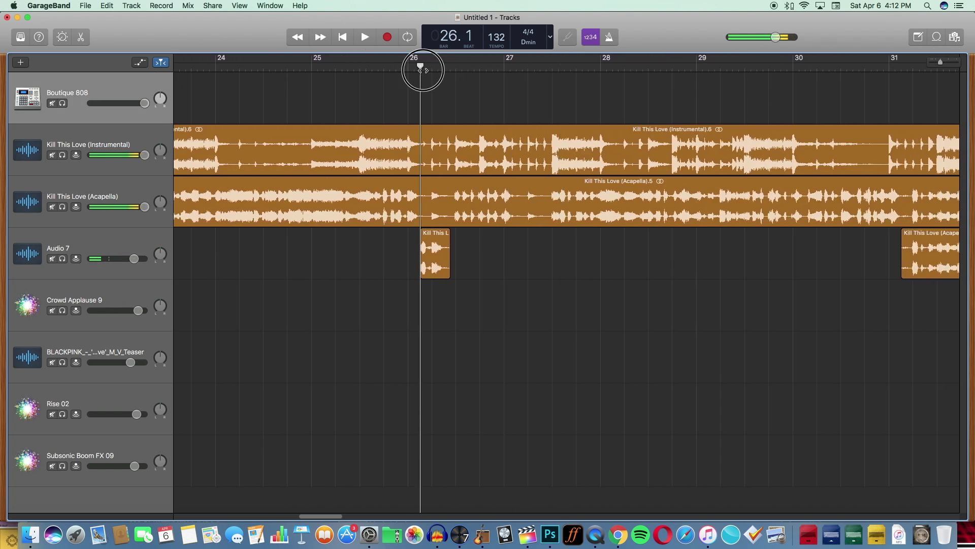
pyautogui.click(420, 69)
pyautogui.click(436, 253)
pyautogui.press('.')
pyautogui.press('super+v')
pyautogui.moveTo(486, 265); pyautogui.dragTo(544, 260)
pyautogui.moveTo(725, 265); pyautogui.dragTo(542, 265)
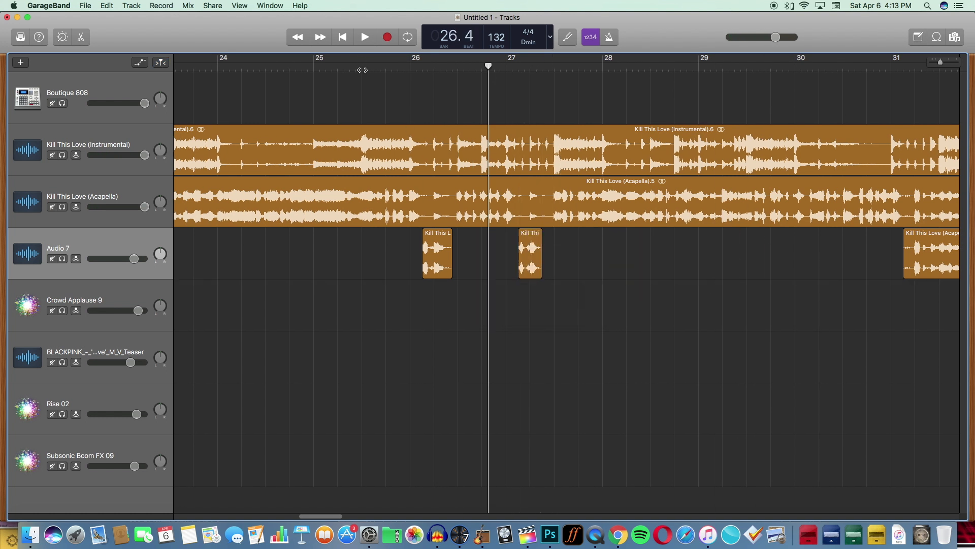
# - Play from about bar 25, beat 3 through bar 33 to check the three transposed layers against the vocals
pyautogui.click(362, 69)
pyautogui.press('space')
pyautogui.hscroll(-1, 228, 76)
pyautogui.click(196, 80)
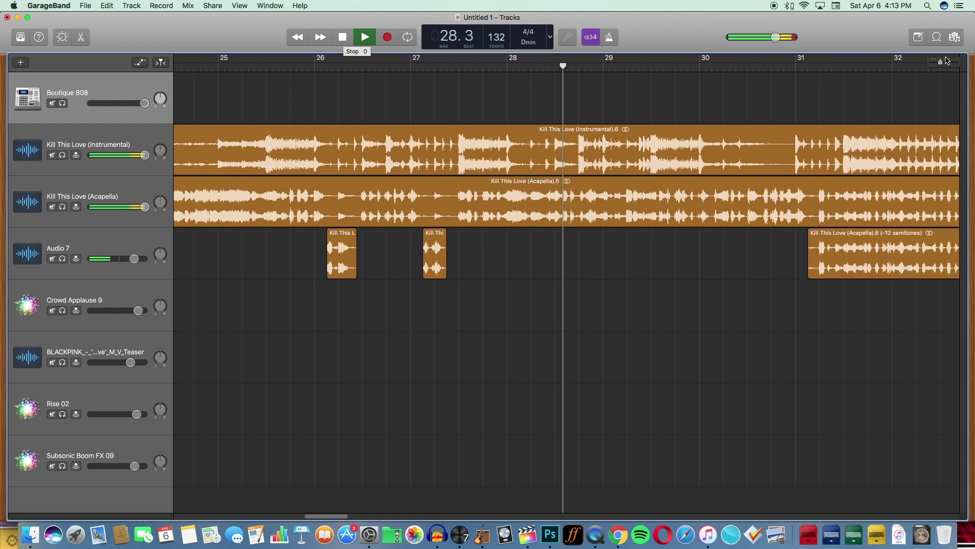
pyautogui.moveTo(942, 64); pyautogui.dragTo(939, 63)
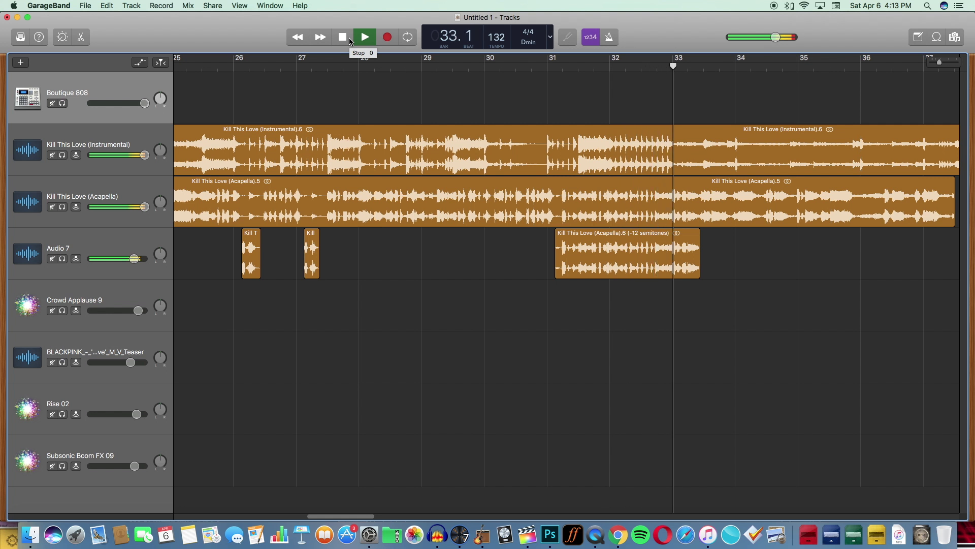
# - Add volume automation points on the Audio 7 track around the transposed region at bars 31 to 33 and raise its volume slightly
pyautogui.press('a')
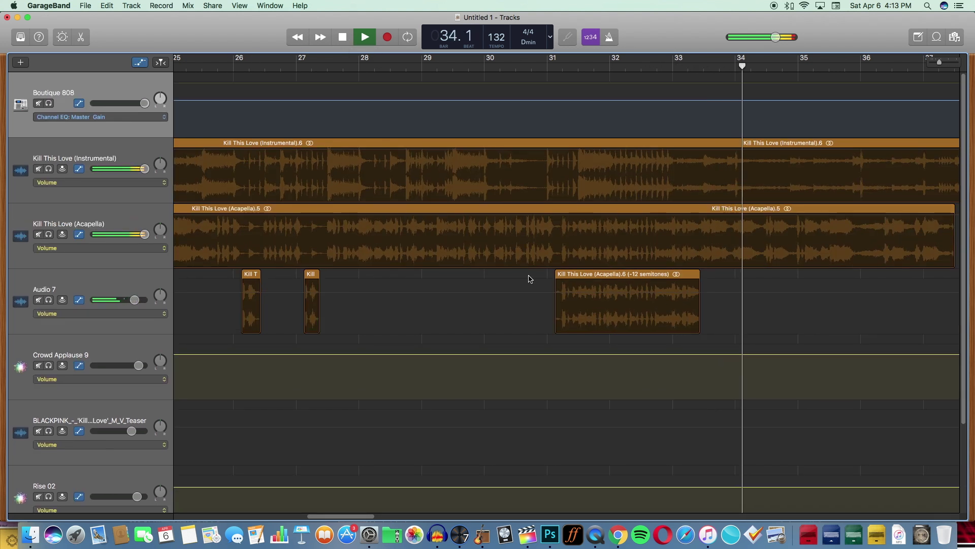
pyautogui.click(550, 293)
pyautogui.click(546, 292)
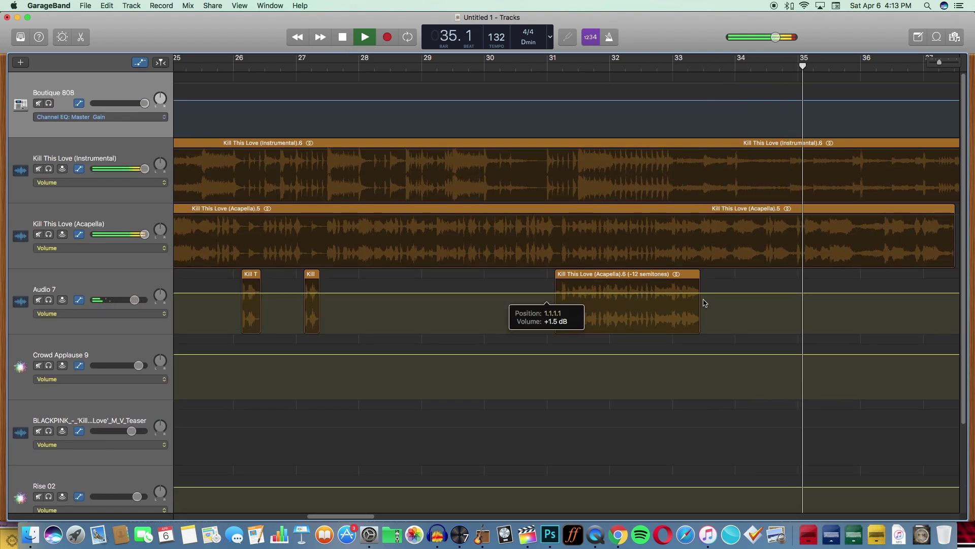
pyautogui.click(538, 293)
pyautogui.click(723, 292)
pyautogui.click(718, 292)
pyautogui.moveTo(705, 293); pyautogui.dragTo(705, 290)
pyautogui.press('a')
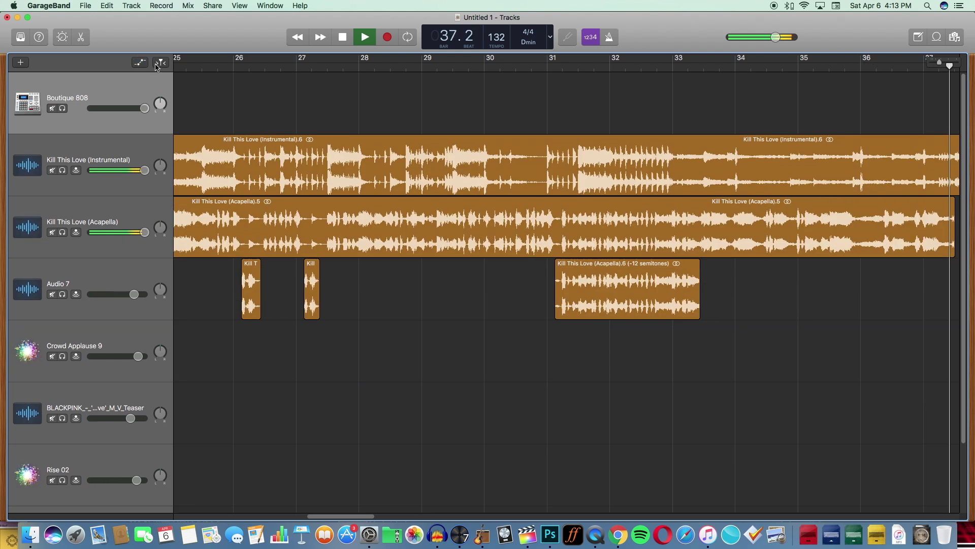
# - Extend the main acapella region's end to about bar 63
pyautogui.moveTo(939, 62); pyautogui.dragTo(934, 62)
pyautogui.moveTo(422, 205); pyautogui.dragTo(772, 243)
pyautogui.click(131, 92)
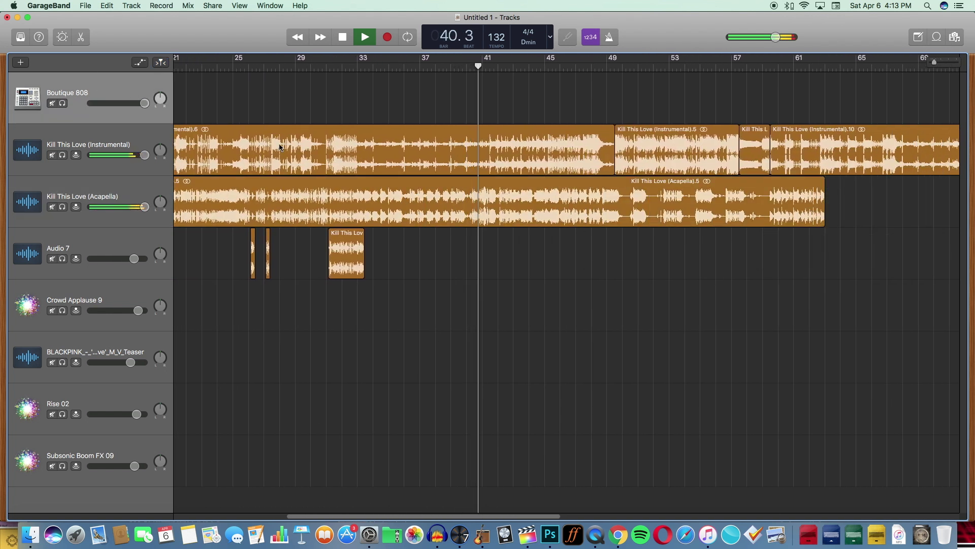
# - Trim the main acapella region's end back to about bar 50, beat 3
pyautogui.click(936, 65)
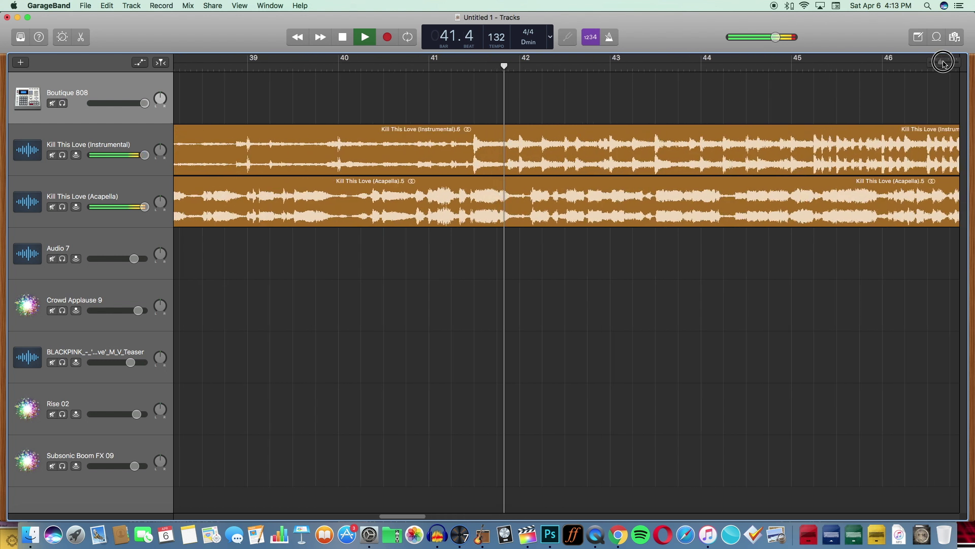
pyautogui.moveTo(422, 515); pyautogui.dragTo(455, 516)
pyautogui.click(936, 62)
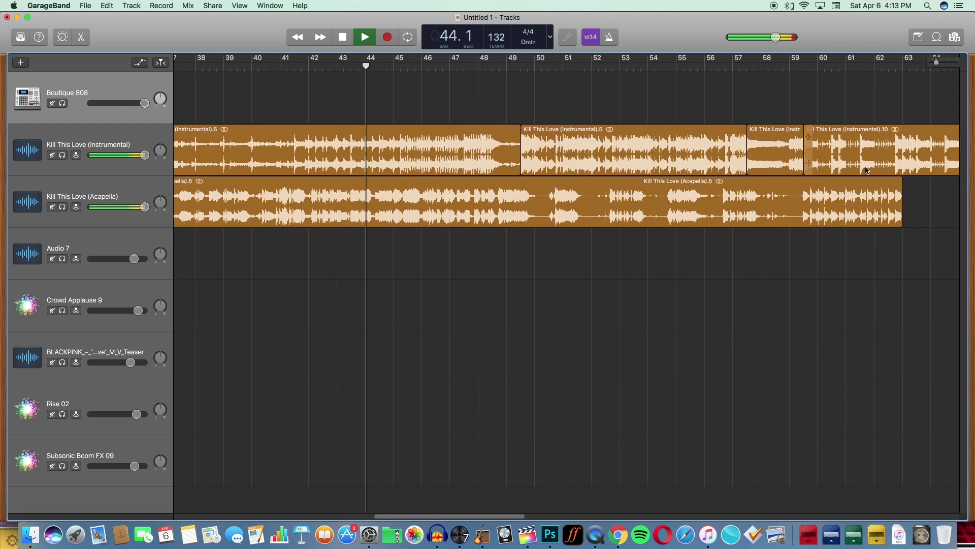
pyautogui.moveTo(899, 213); pyautogui.dragTo(549, 209)
pyautogui.click(171, 97)
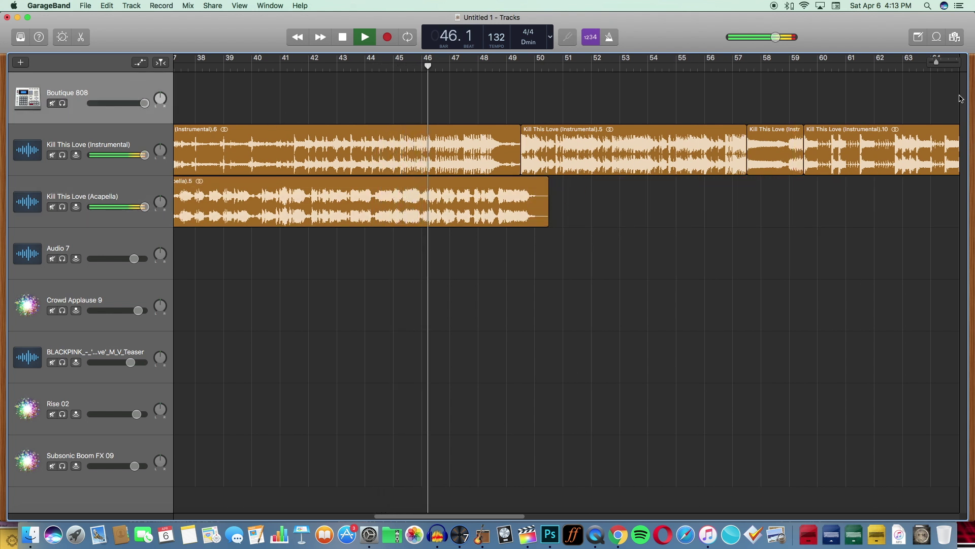
# - Copy the second acapella region with its two transposed layers from bars 9 to 17 and paste them at bar 50
pyautogui.click(938, 62)
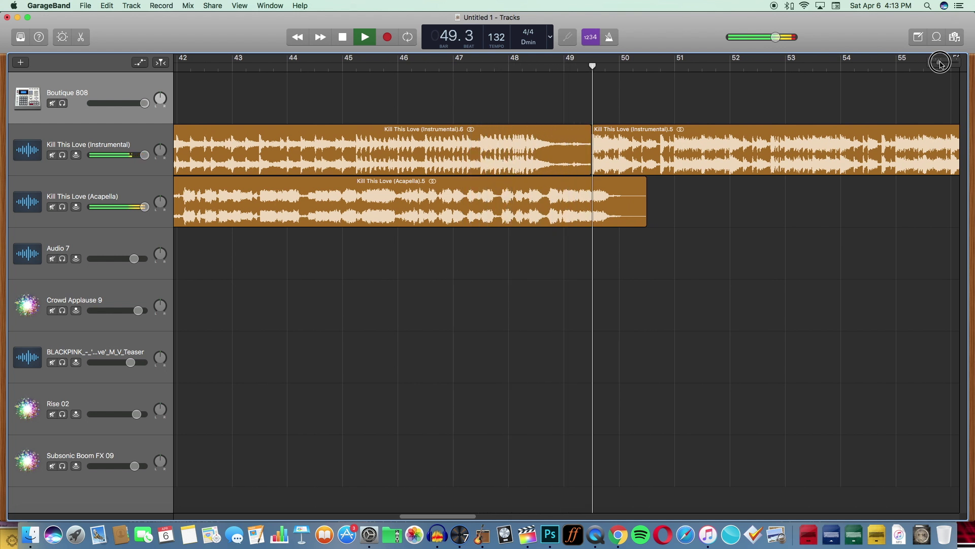
pyautogui.moveTo(940, 62); pyautogui.dragTo(932, 66)
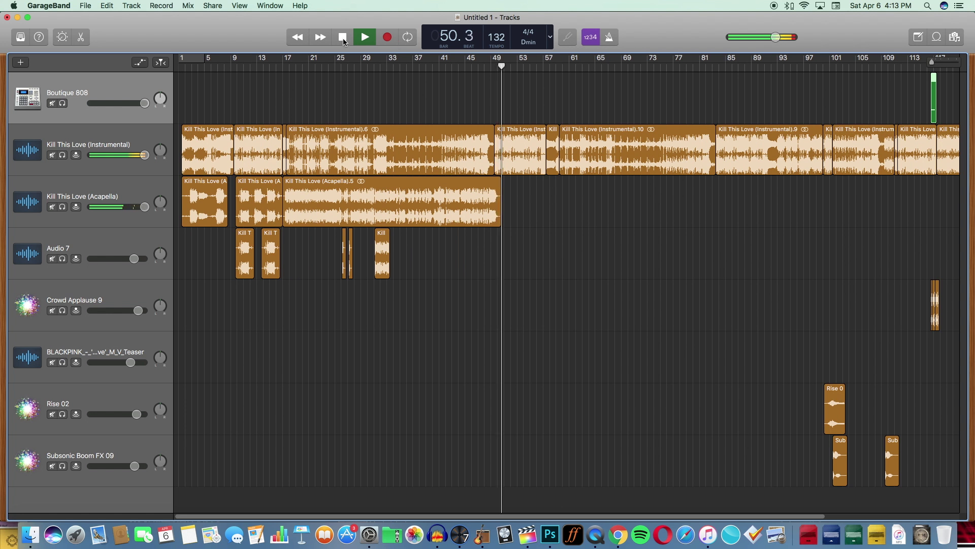
pyautogui.moveTo(243, 282); pyautogui.dragTo(278, 221)
pyautogui.press('super+c')
pyautogui.press('super+v')
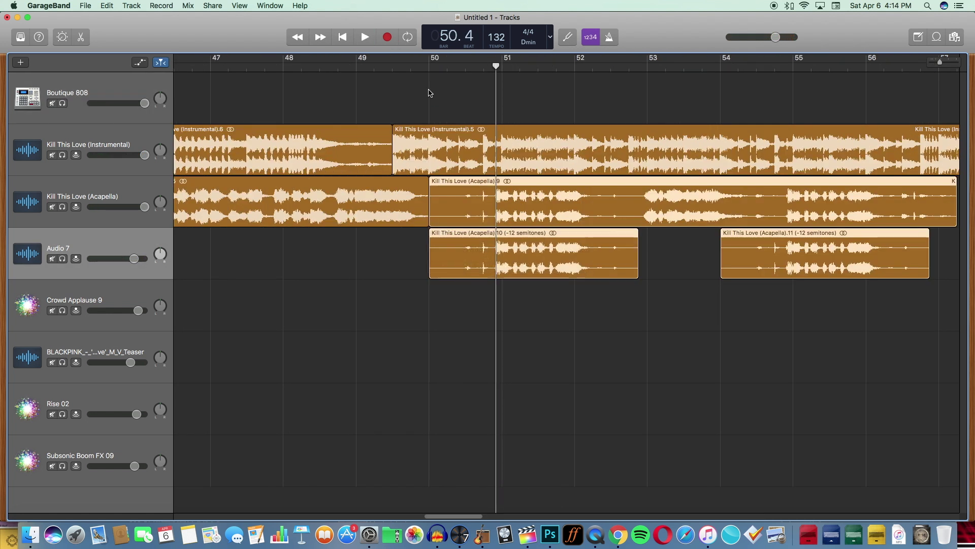
# - Play the pasted vocals and shift all three regions earlier, starting at about bar 49, beat 4
pyautogui.click(376, 69)
pyautogui.press('space')
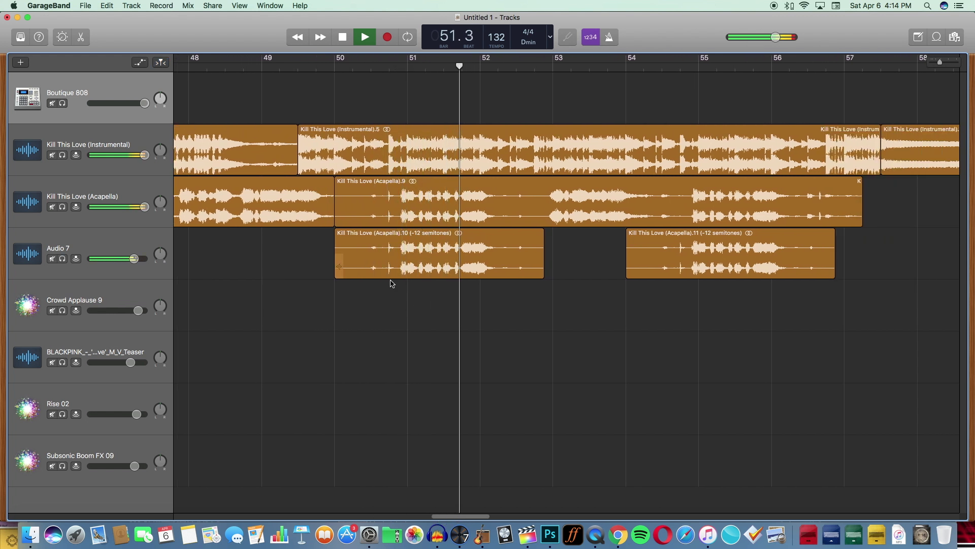
pyautogui.moveTo(424, 298); pyautogui.dragTo(816, 217)
pyautogui.moveTo(516, 203); pyautogui.dragTo(416, 208)
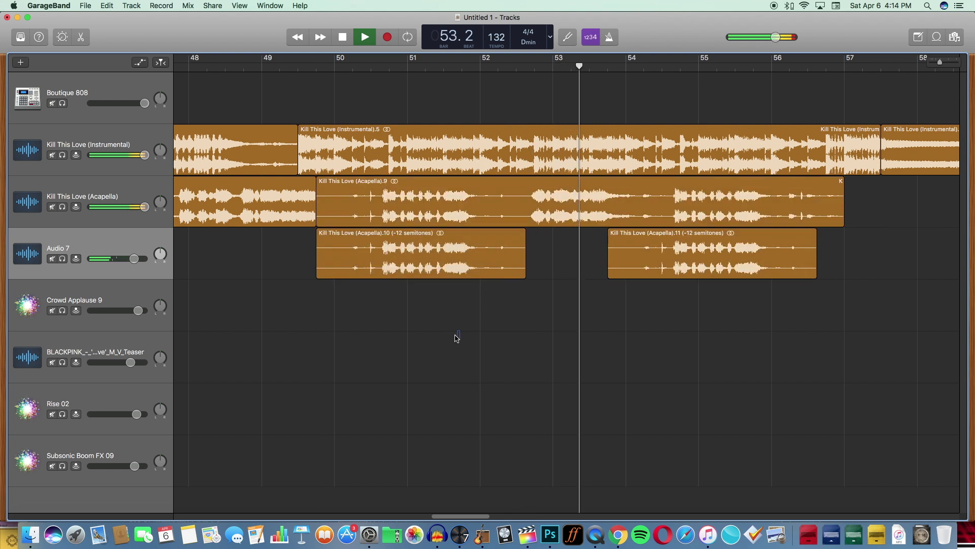
# - Extend the main acapella region's end to about bar 50, beat 2, and trim the pasted acapella region's start to about bar 52, beat 3
pyautogui.click(144, 85)
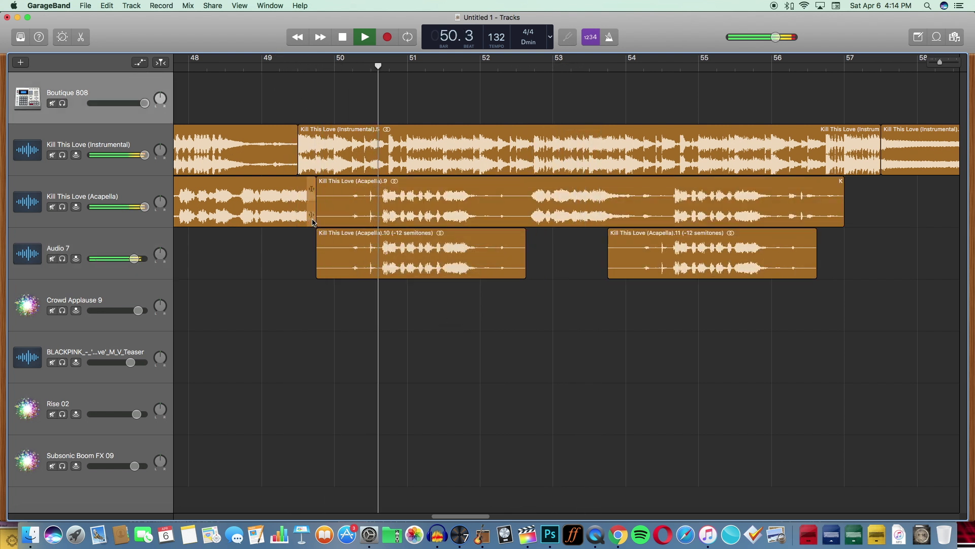
pyautogui.moveTo(312, 222); pyautogui.dragTo(348, 223)
pyautogui.click(175, 86)
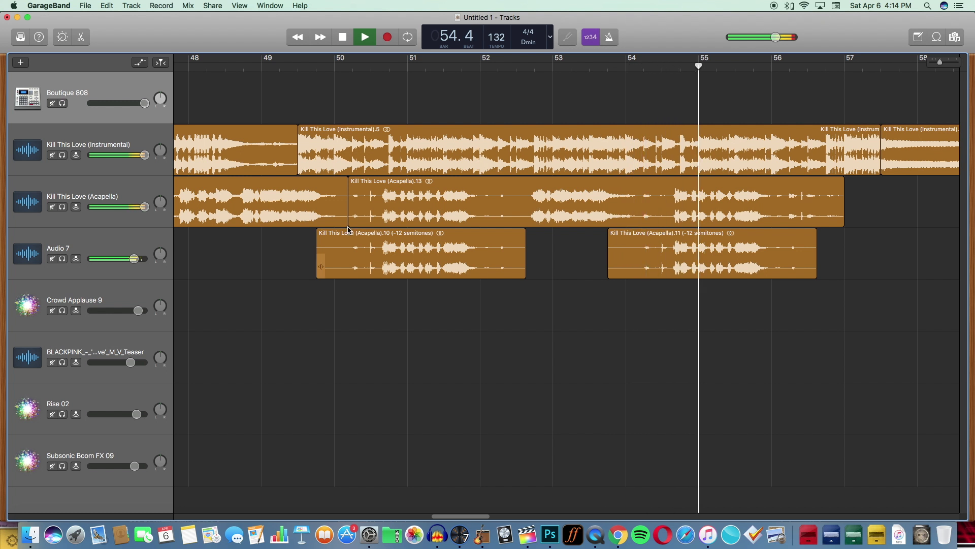
pyautogui.moveTo(350, 213); pyautogui.dragTo(513, 214)
# - Delete the transposed layer starting at bar 49, extend the main acapella region's end to about bar 52, and play from bar 50
pyautogui.click(468, 245)
pyautogui.press('Delete')
pyautogui.moveTo(347, 219); pyautogui.dragTo(468, 221)
pyautogui.click(354, 66)
pyautogui.click(272, 100)
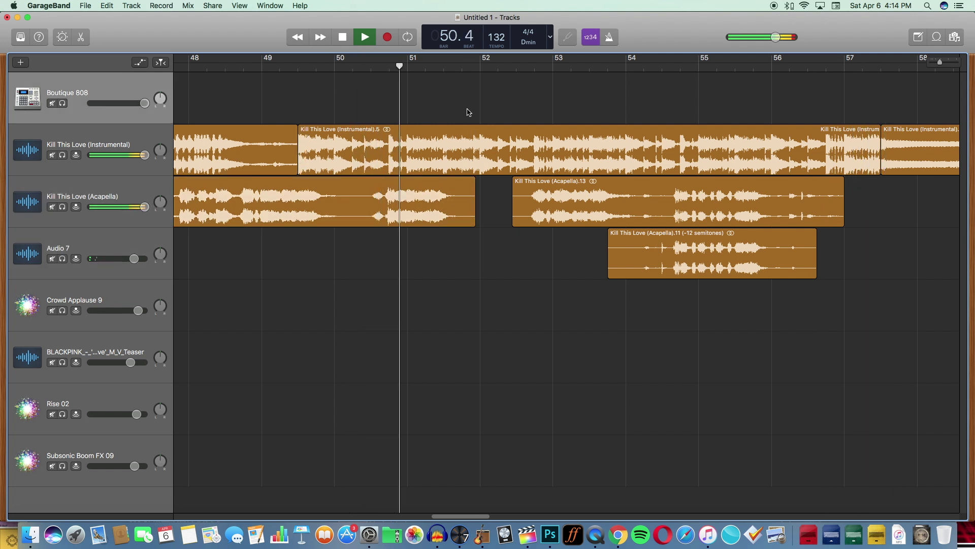
# - Copy the acapella region that starts at bar 52 and paste it at about bar 61 on the same track
pyautogui.moveTo(454, 515); pyautogui.dragTo(465, 514)
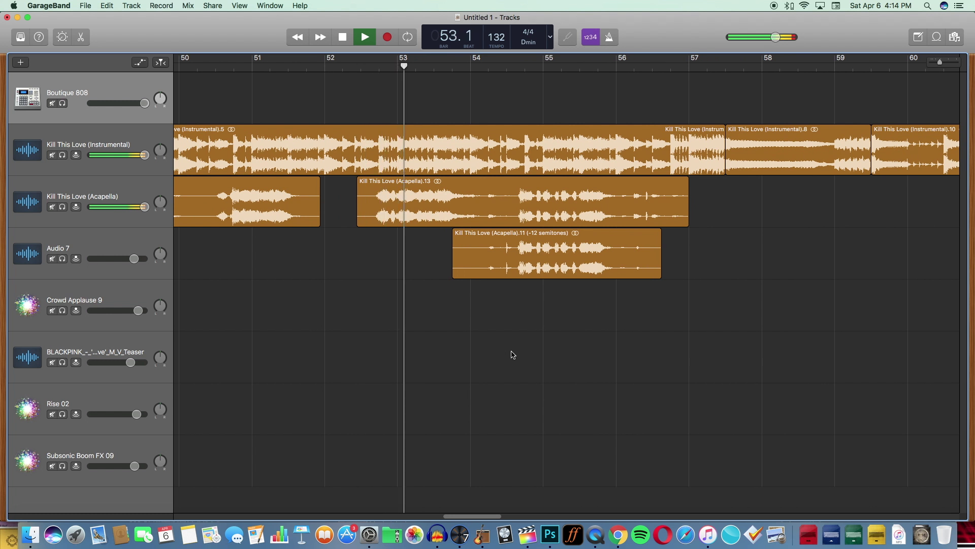
pyautogui.moveTo(939, 62); pyautogui.dragTo(937, 64)
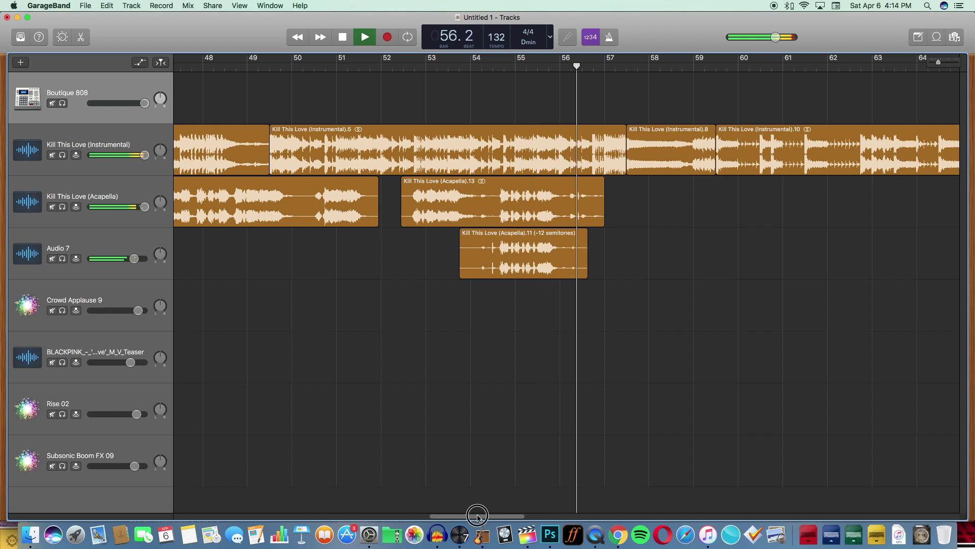
pyautogui.hscroll(5, 488, 508)
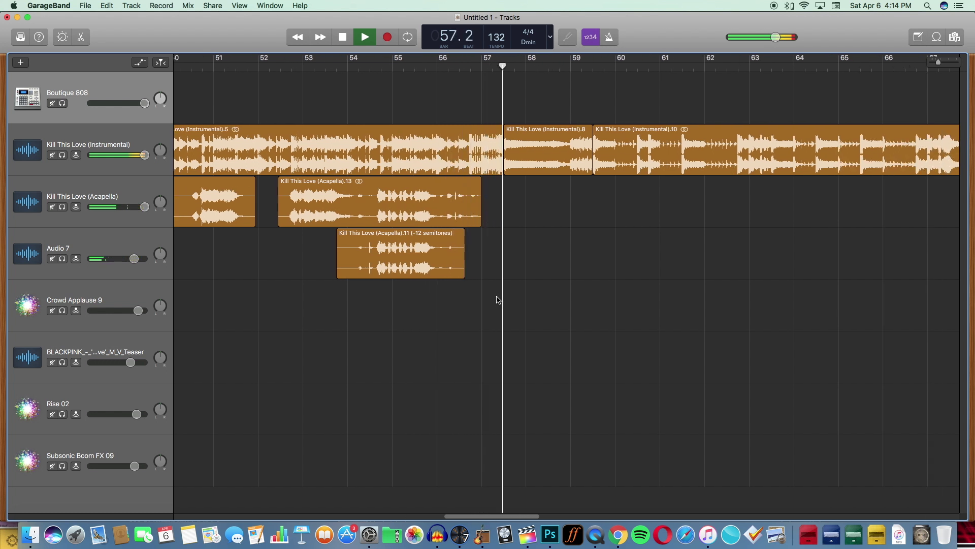
pyautogui.moveTo(938, 61); pyautogui.dragTo(935, 64)
pyautogui.click(602, 201)
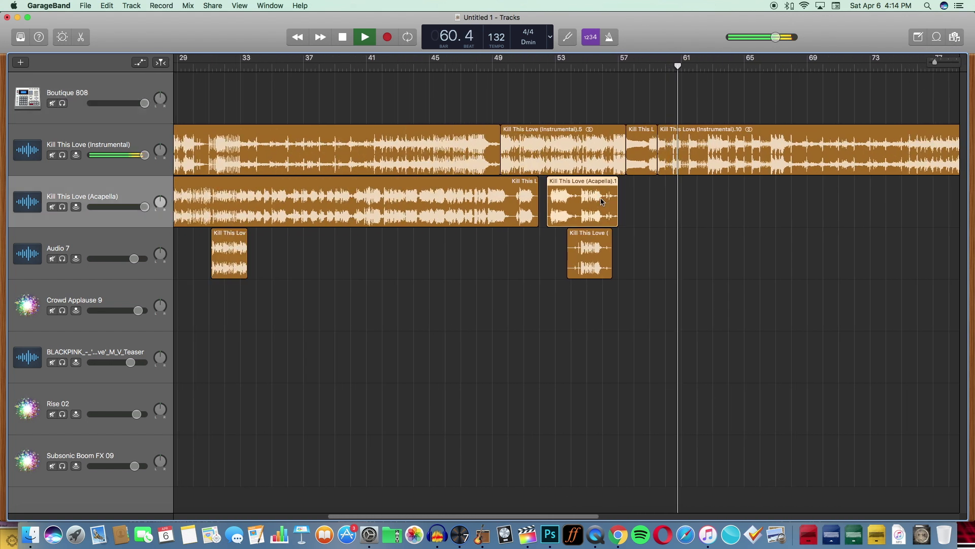
pyautogui.press('super+c')
pyautogui.press('super+v')
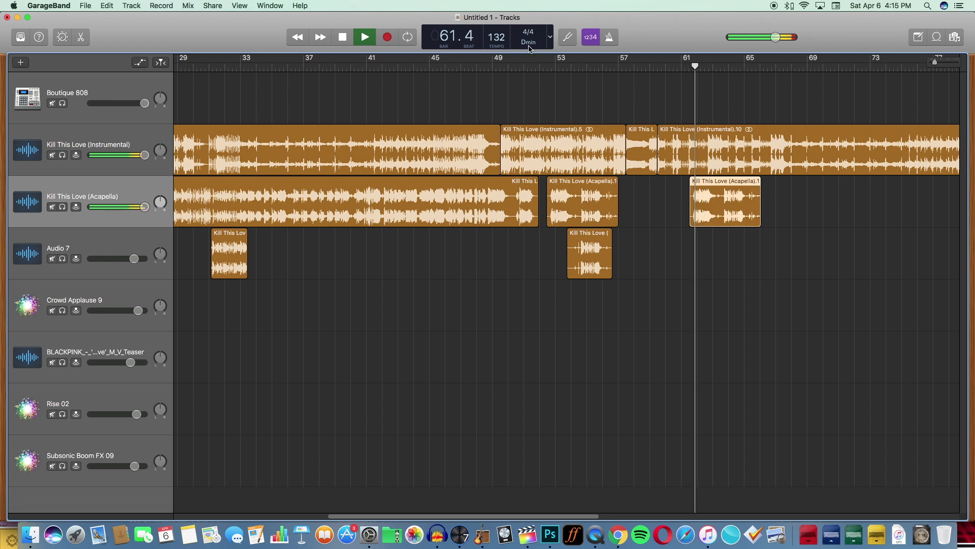
pyautogui.click(346, 39)
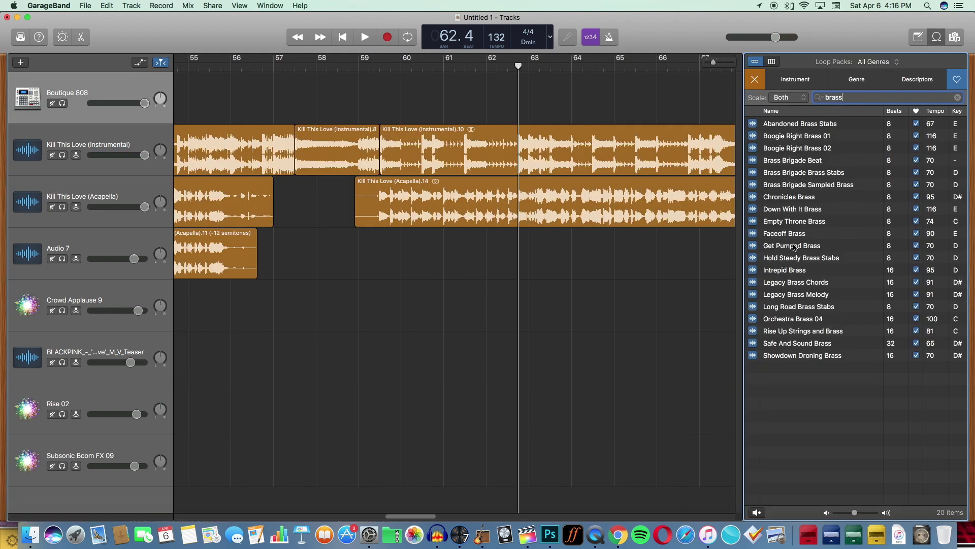
# - Add the Intrepid Brass loop at about bar 62, beat 4, and paste three more copies of the trimmed hit one beat apart
pyautogui.click(789, 270)
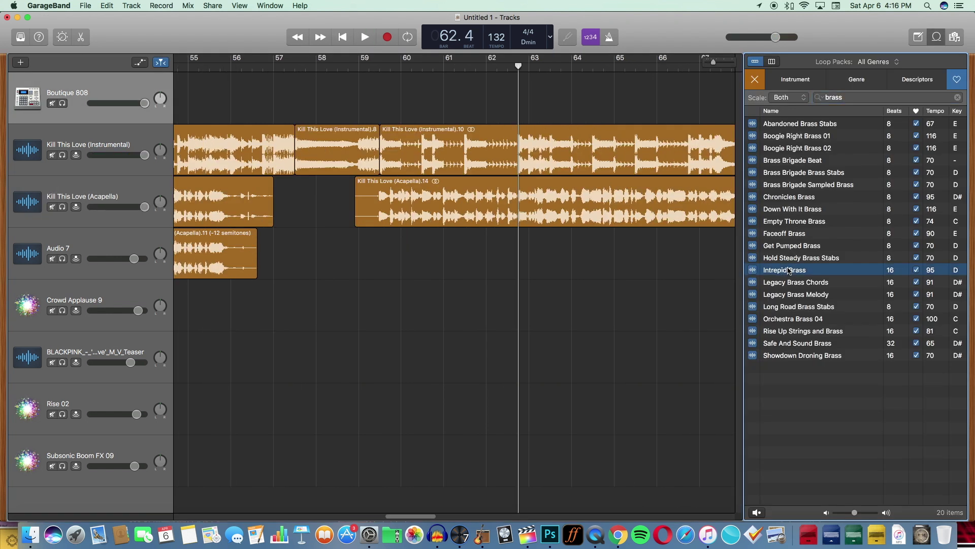
pyautogui.moveTo(544, 319); pyautogui.dragTo(523, 360)
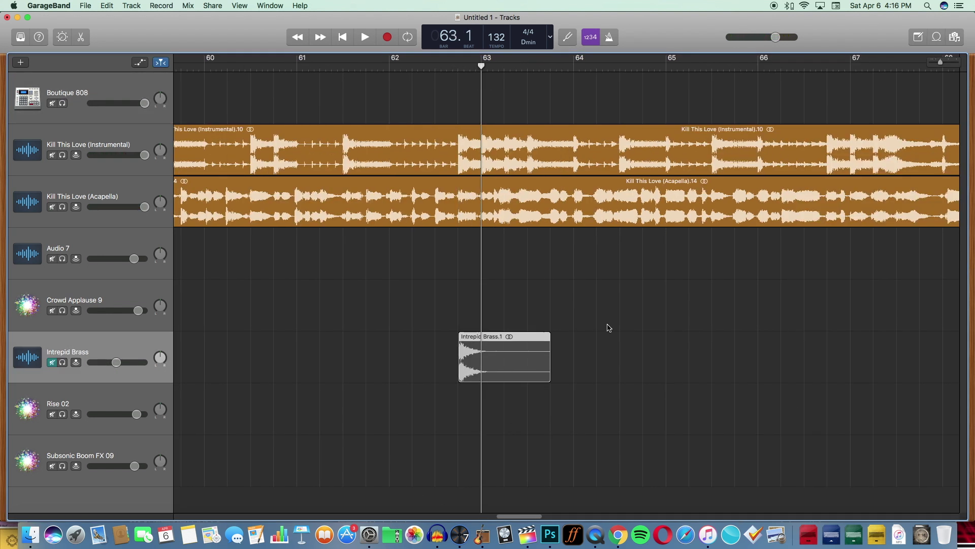
pyautogui.press('super+v')
pyautogui.press('super+v')
pyautogui.press('super+v')
pyautogui.click(411, 65)
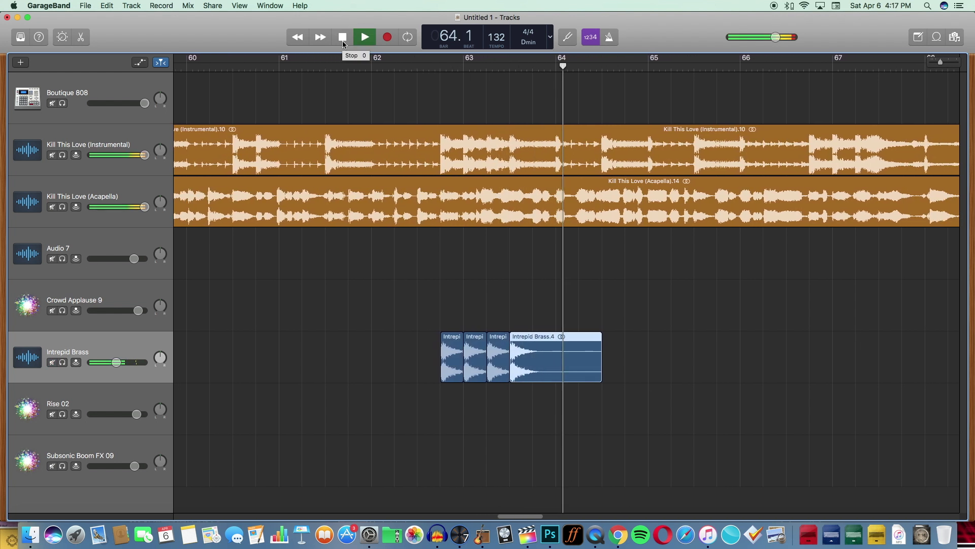
pyautogui.click(342, 38)
# - Raise the Intrepid Brass track's volume and fine-tune it while playing from bar 62
pyautogui.doubleClick(435, 353)
pyautogui.moveTo(116, 362); pyautogui.dragTo(133, 363)
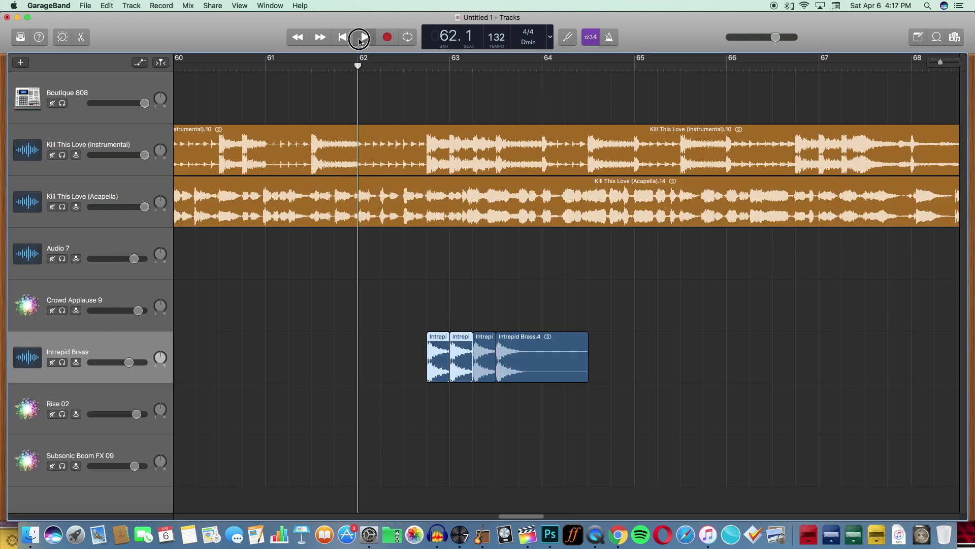
pyautogui.click(360, 40)
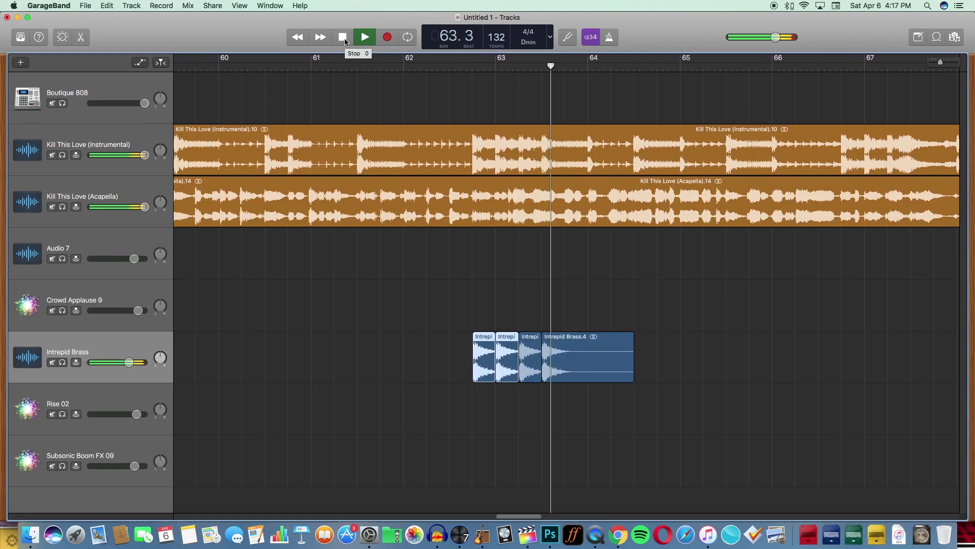
pyautogui.moveTo(129, 362)
pyautogui.mouseDown()
pyautogui.moveTo(137, 362)
pyautogui.moveTo(127, 362)
pyautogui.mouseUp()
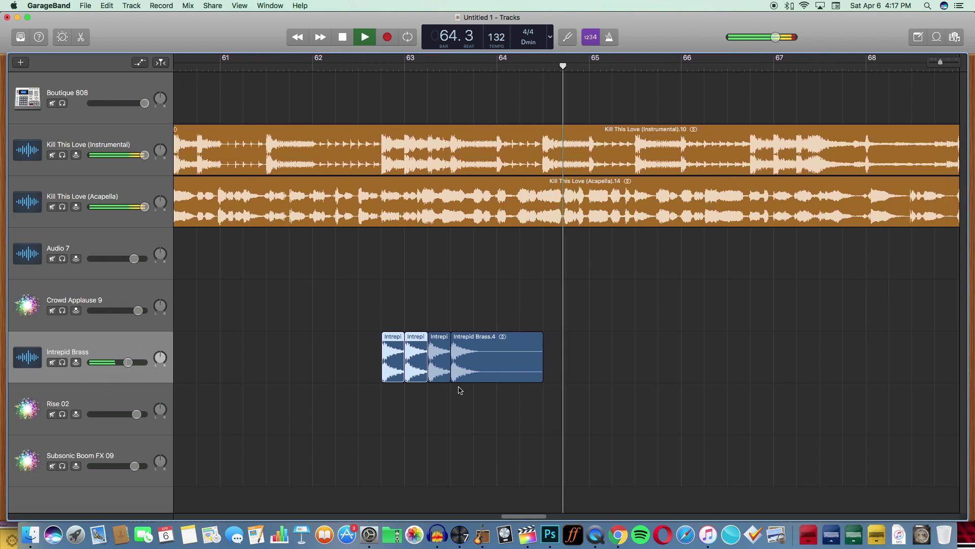
# - Copy the four Intrepid Brass hits and paste them at about bar 66, beat 4
pyautogui.moveTo(940, 62); pyautogui.dragTo(939, 62)
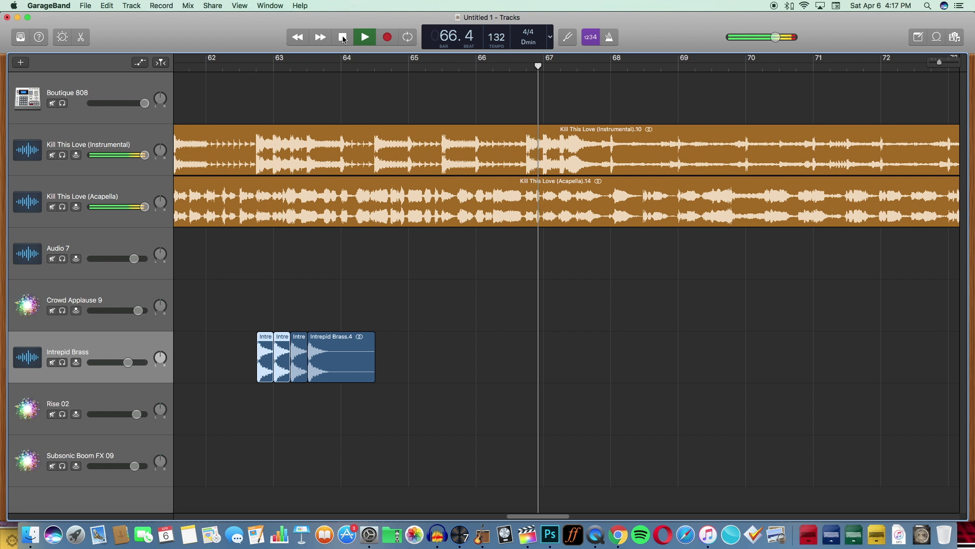
pyautogui.press('space')
pyautogui.click(148, 348)
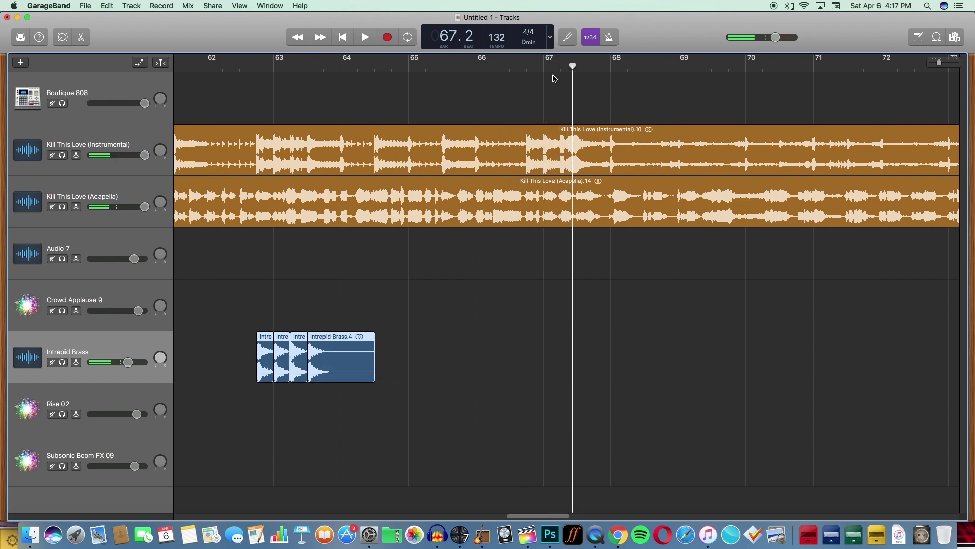
pyautogui.click(527, 66)
pyautogui.press('super+v')
# - Delete the last of the four pasted brass hits and play the section from about bar 66
pyautogui.click(595, 350)
pyautogui.press('Delete')
pyautogui.click(493, 66)
pyautogui.press('space')
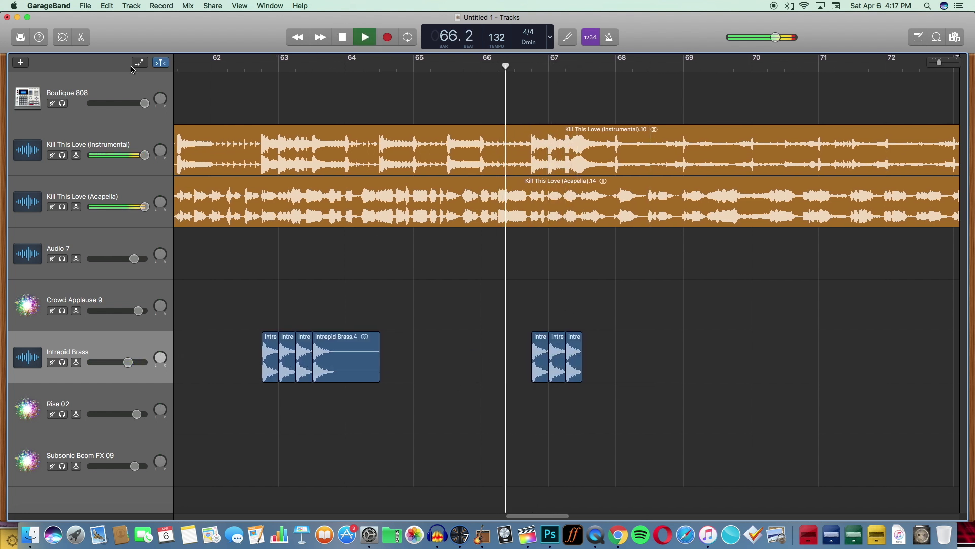
pyautogui.click(131, 77)
pyautogui.click(463, 331)
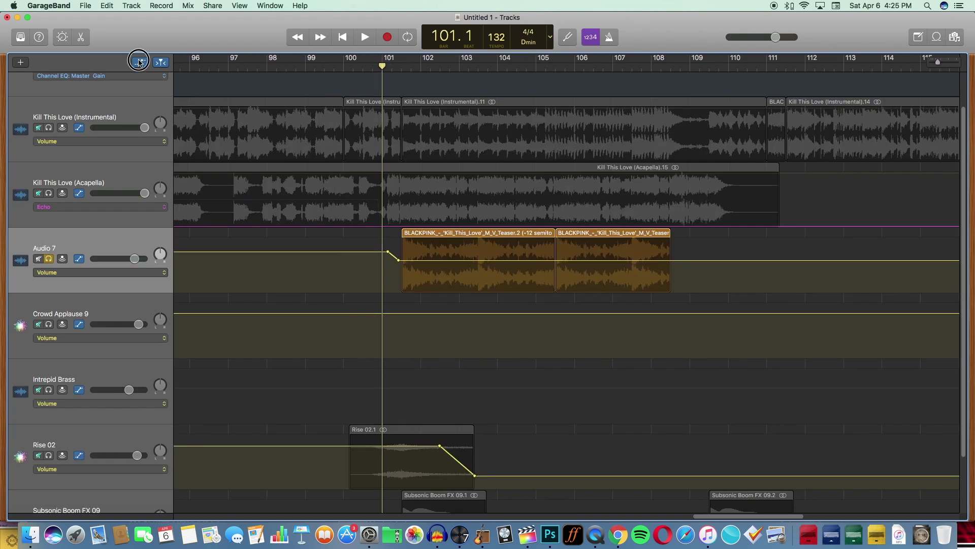
# - Hide the automation lanes, play the soloed teaser layer from bar 101, and turn off solo on the Audio 7 track
pyautogui.click(139, 62)
pyautogui.click(363, 38)
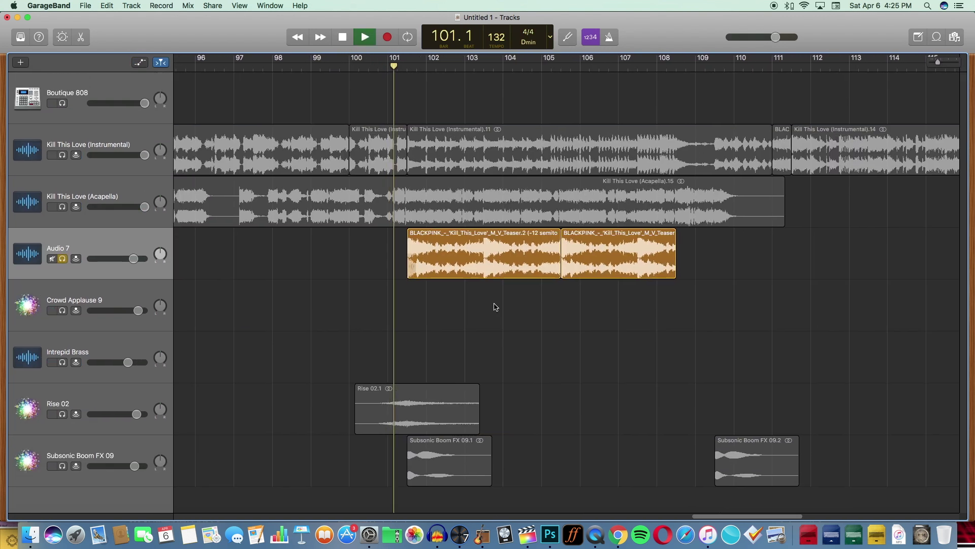
pyautogui.moveTo(700, 516); pyautogui.dragTo(706, 518)
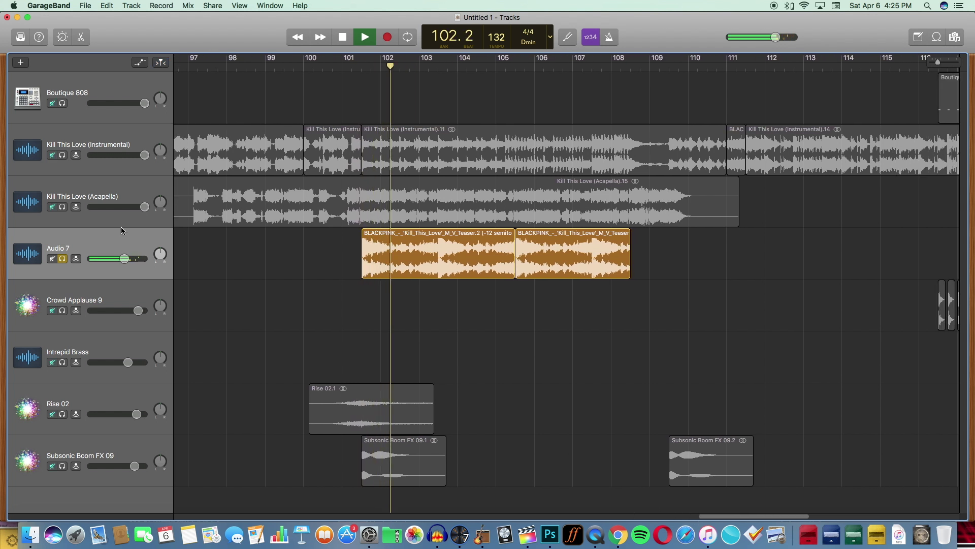
pyautogui.click(63, 259)
pyautogui.click(171, 83)
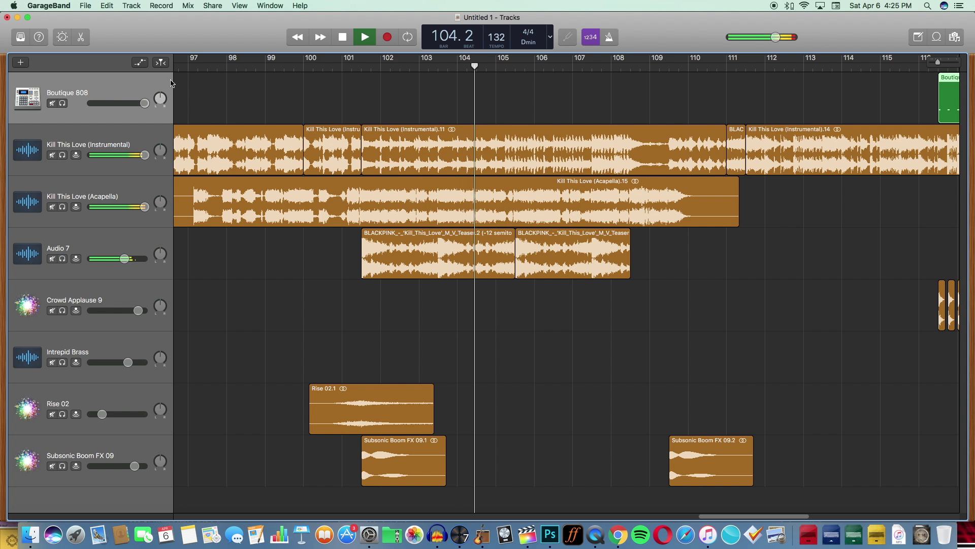
# - Raise the Audio 7 track's volume automation across the two teaser regions from about bar 101, beat 2
pyautogui.click(139, 63)
pyautogui.moveTo(383, 296); pyautogui.dragTo(375, 292)
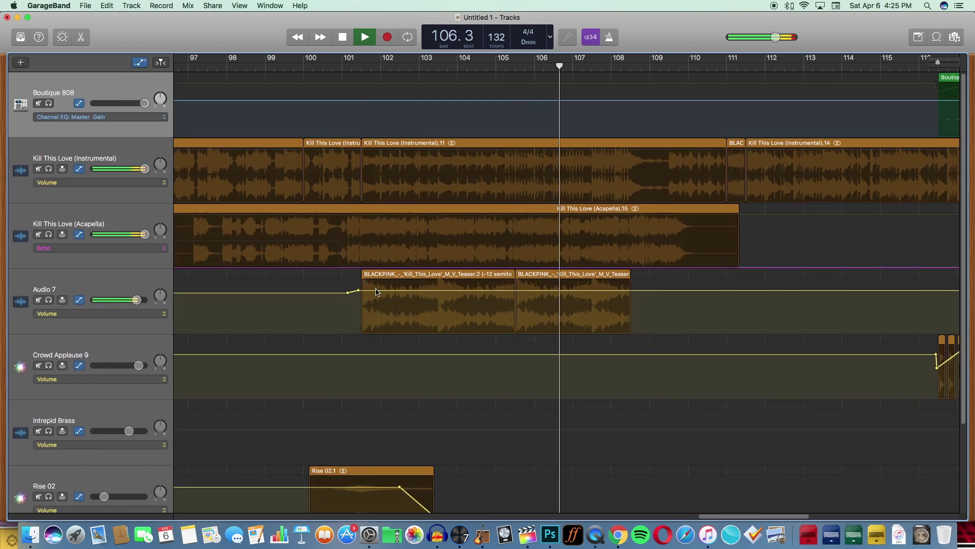
pyautogui.click(140, 63)
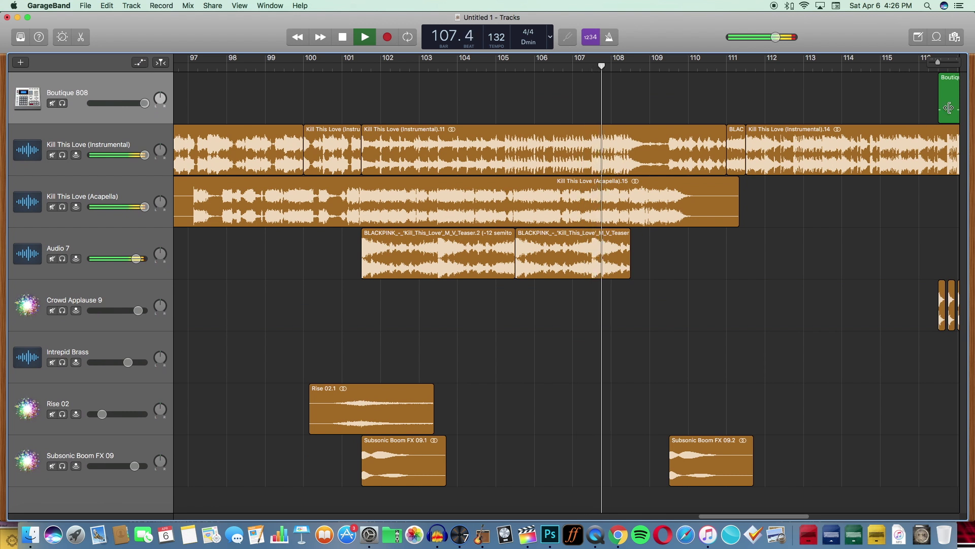
# - Delete the Boutique 808 region at about bar 116
pyautogui.moveTo(941, 66); pyautogui.dragTo(941, 66)
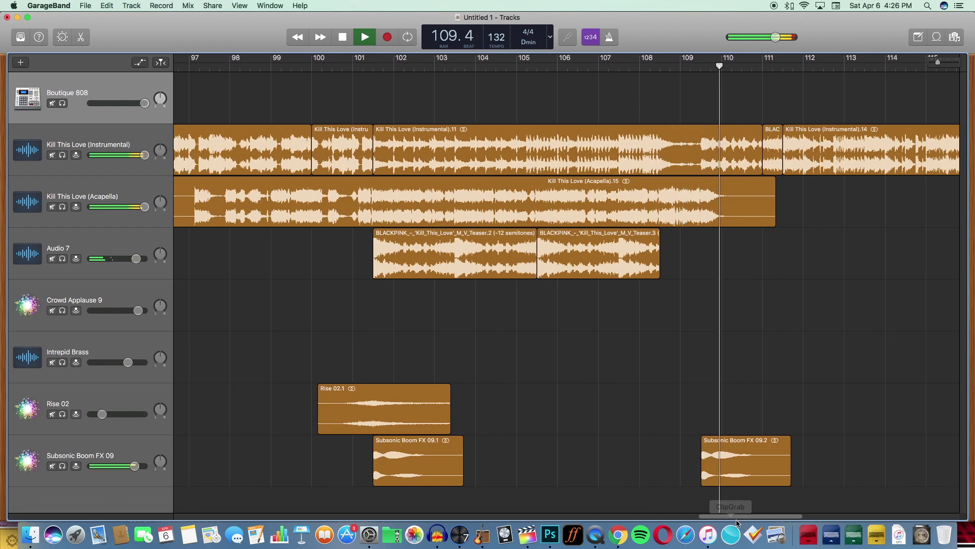
pyautogui.hscroll(10, 766, 513)
pyautogui.click(695, 107)
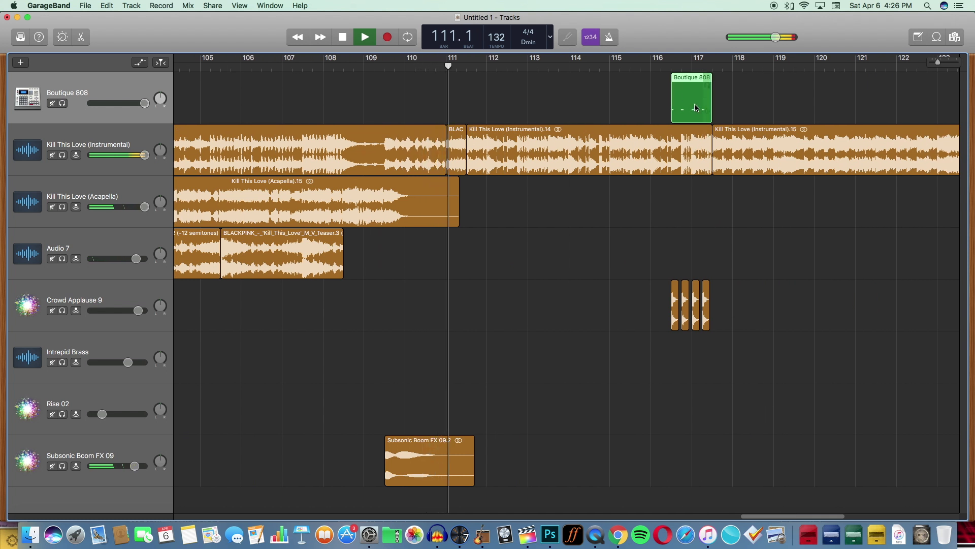
pyautogui.press('Delete')
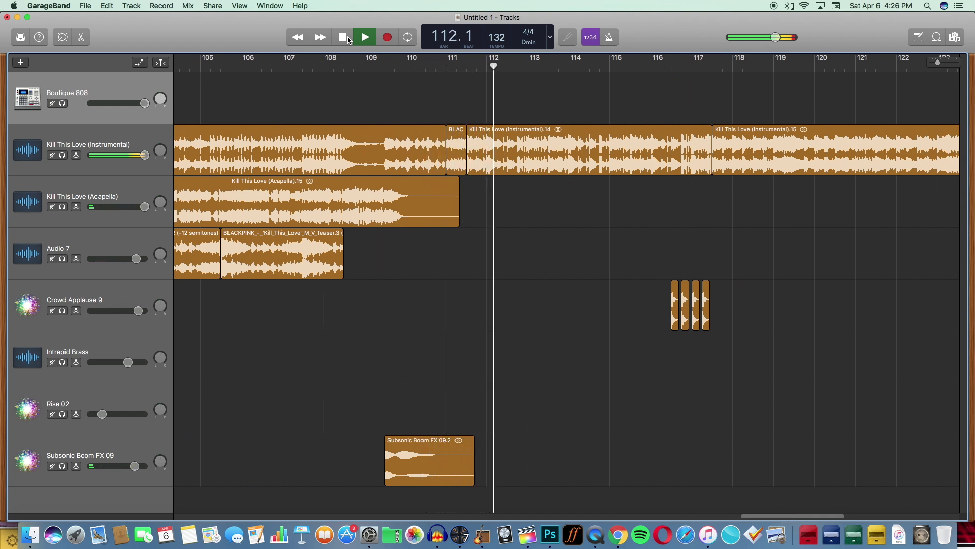
# - Delete the Crowd Applause 9 track together with its four short regions near bar 116
pyautogui.moveTo(776, 516); pyautogui.dragTo(797, 515)
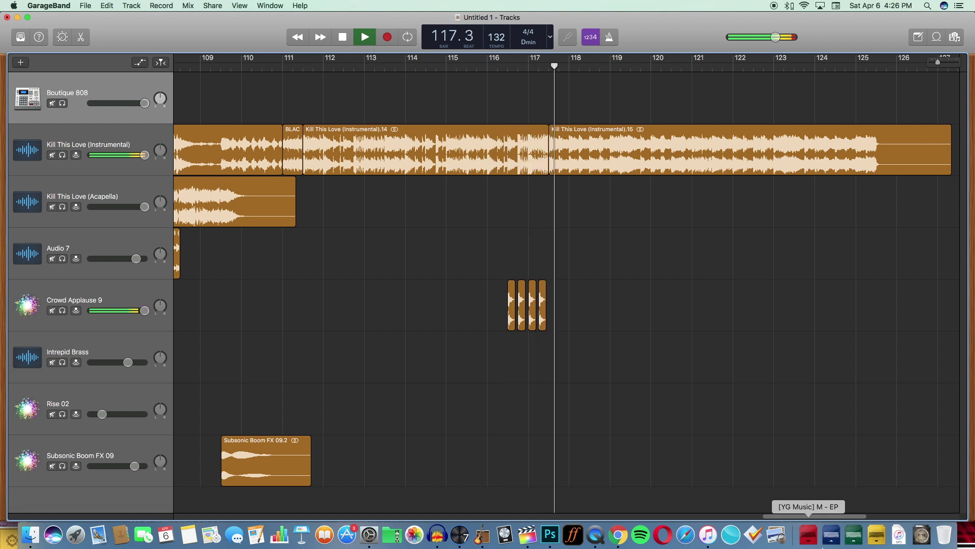
pyautogui.hscroll(5, 585, 445)
pyautogui.click(133, 292)
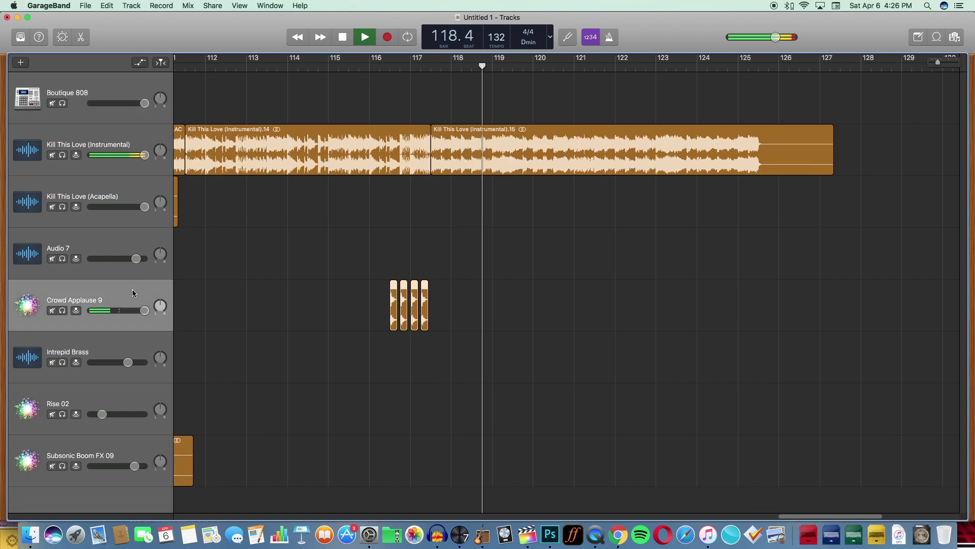
pyautogui.press('super+BackSpace')
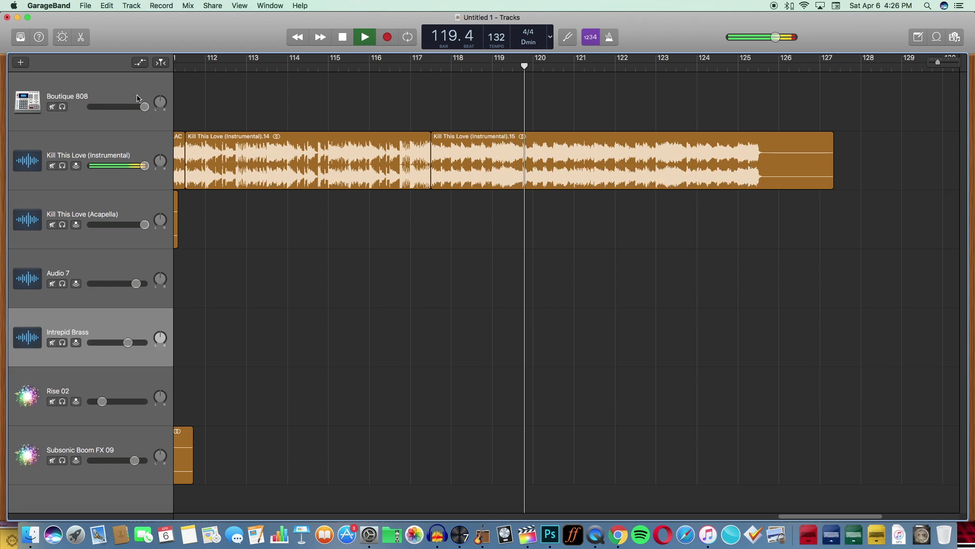
# - Listen to the closing instrumental up to about bar 125, and replay the arrangement from about bar 91
pyautogui.moveTo(935, 61); pyautogui.dragTo(922, 63)
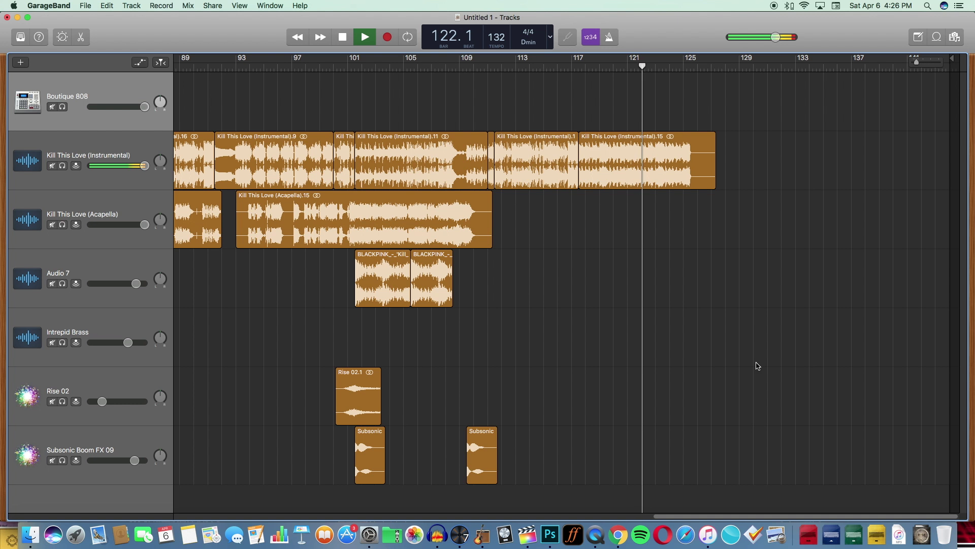
pyautogui.moveTo(918, 64); pyautogui.dragTo(914, 65)
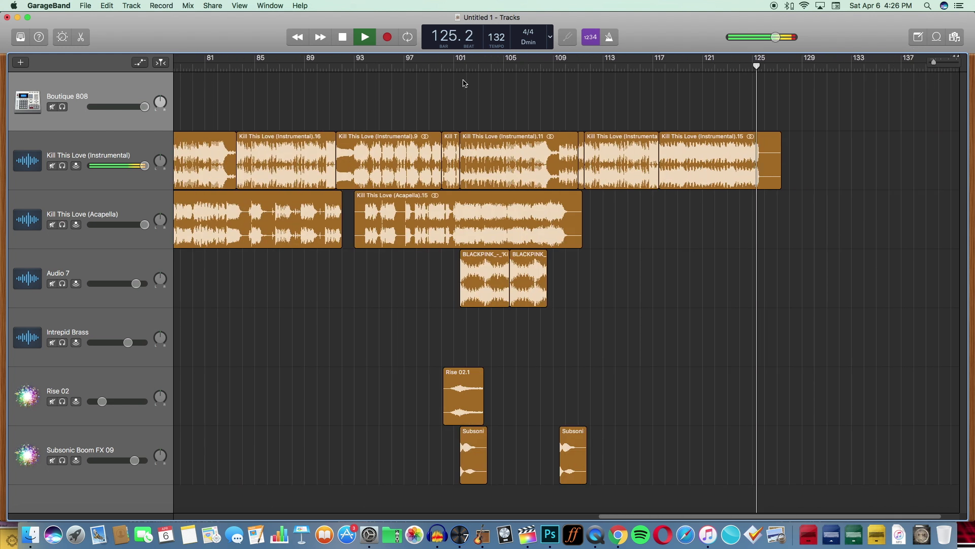
pyautogui.click(342, 67)
pyautogui.moveTo(933, 63); pyautogui.dragTo(935, 63)
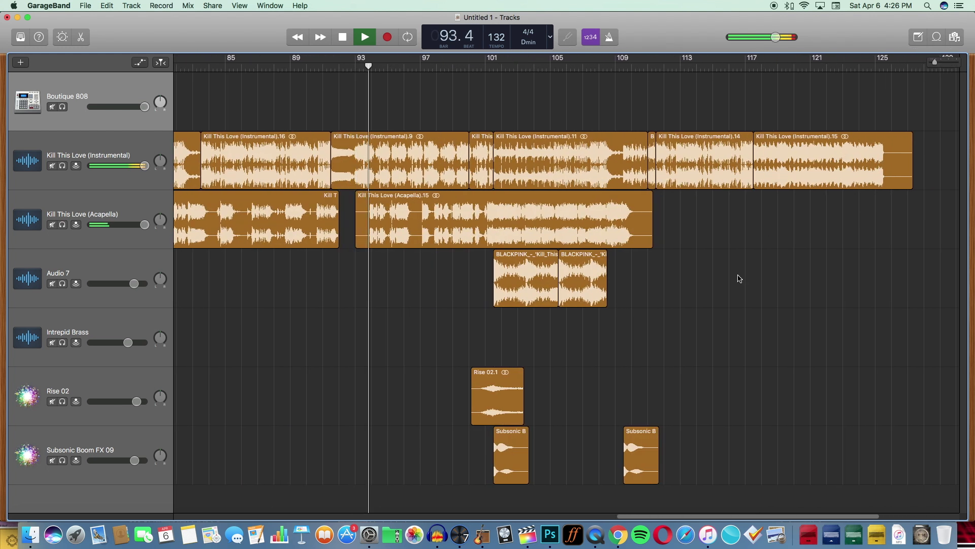
pyautogui.moveTo(936, 62)
pyautogui.mouseDown()
pyautogui.moveTo(938, 72)
pyautogui.moveTo(937, 63)
pyautogui.mouseUp()
pyautogui.hscroll(-6, 637, 520)
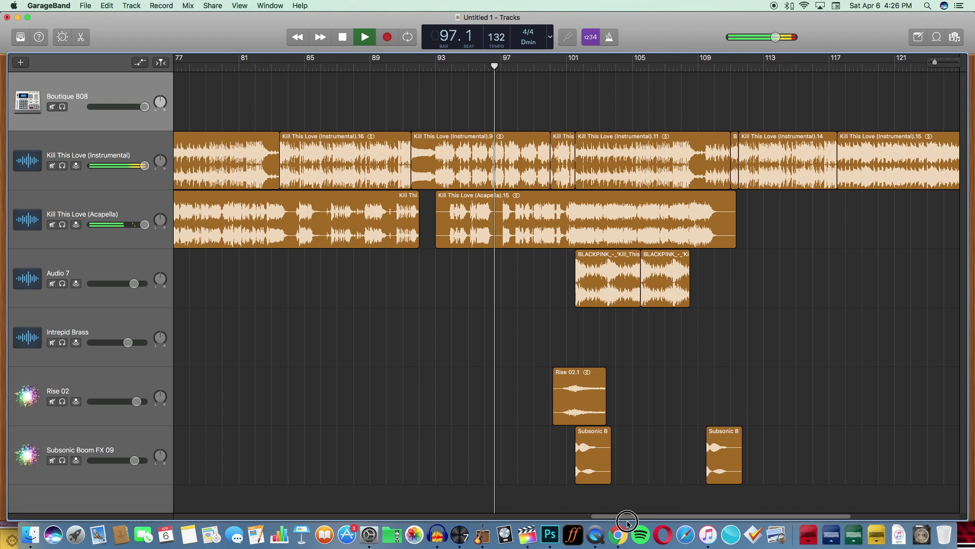
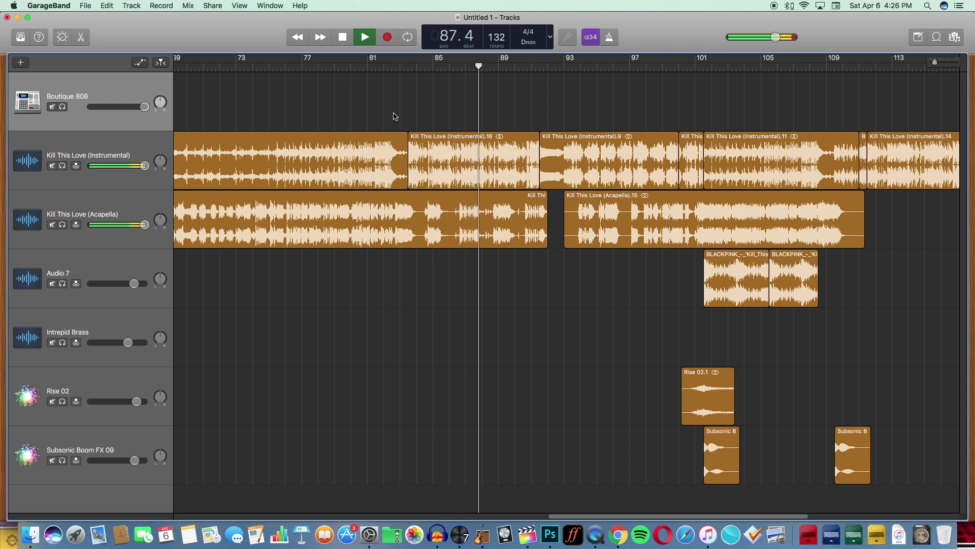
# - Copy the short acapella region at about bar 52 and place the copy on the acapella track near bar 116, beat 3
pyautogui.moveTo(936, 62); pyautogui.dragTo(932, 63)
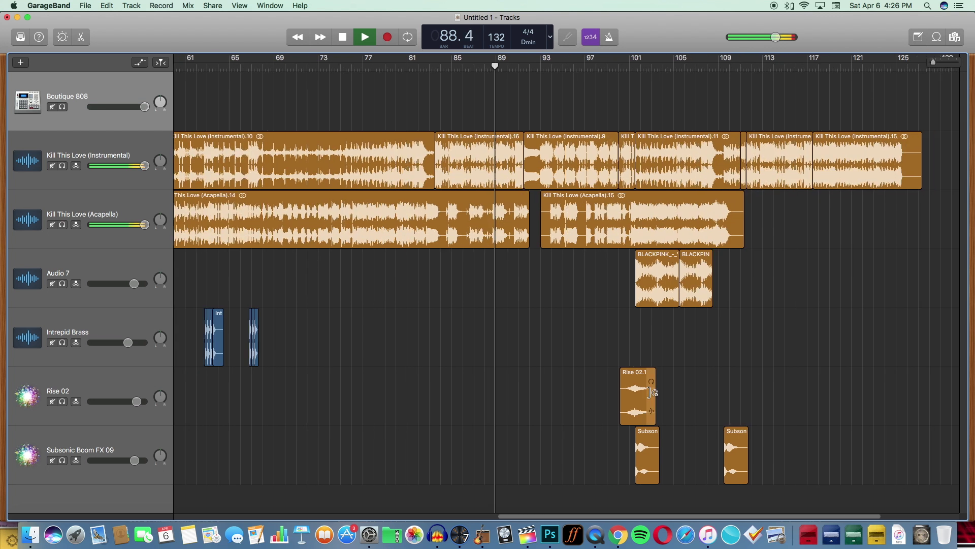
pyautogui.hscroll(-5, 491, 506)
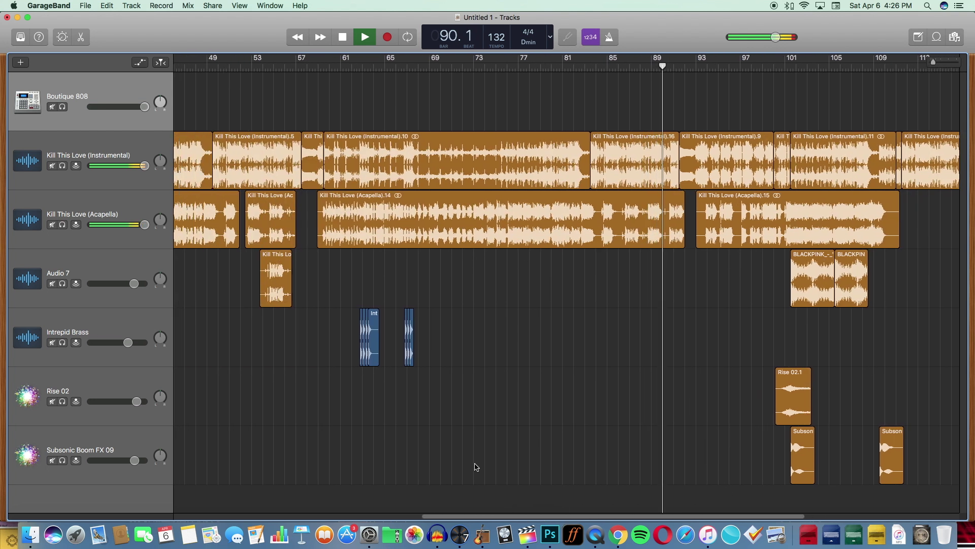
pyautogui.click(269, 205)
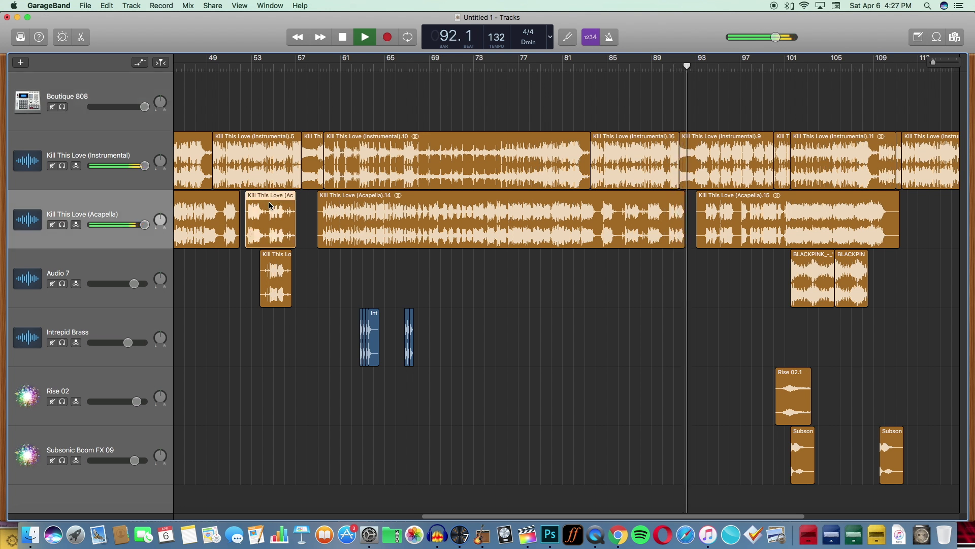
pyautogui.click(133, 91)
pyautogui.press('super+v')
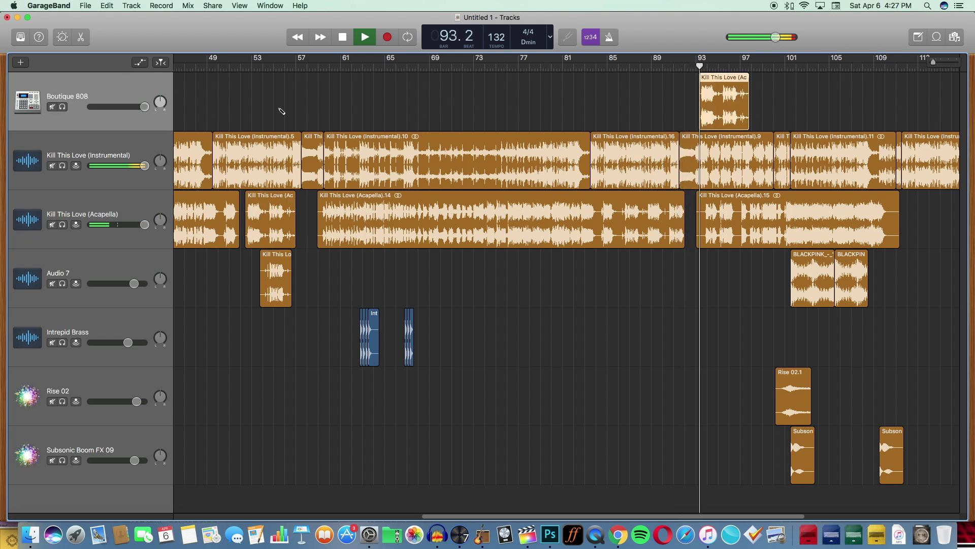
pyautogui.moveTo(727, 94); pyautogui.dragTo(936, 94)
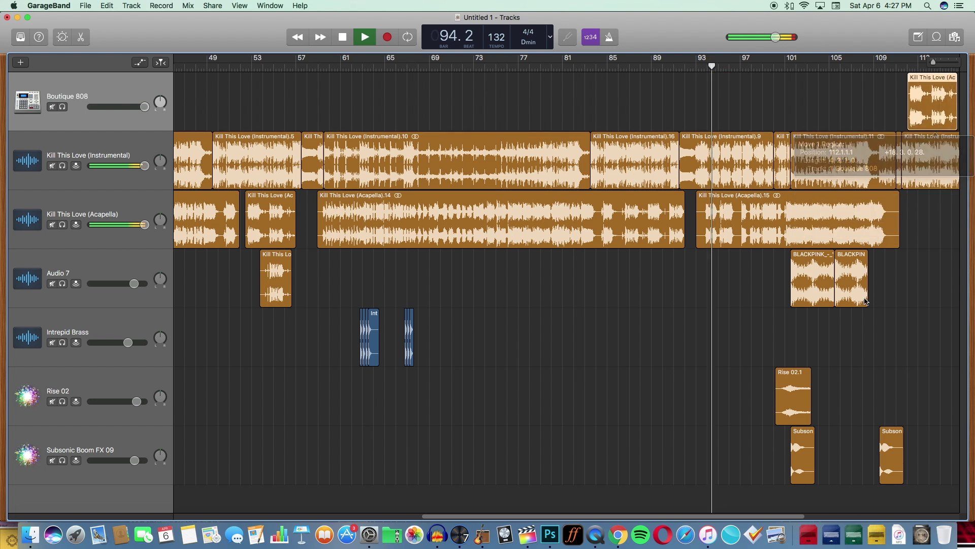
pyautogui.moveTo(702, 517); pyautogui.dragTo(748, 516)
pyautogui.moveTo(838, 102); pyautogui.dragTo(889, 214)
# - Extend the copied acapella region's start back to bar 109, beat 3, and play the overlap from there
pyautogui.moveTo(932, 62); pyautogui.dragTo(938, 62)
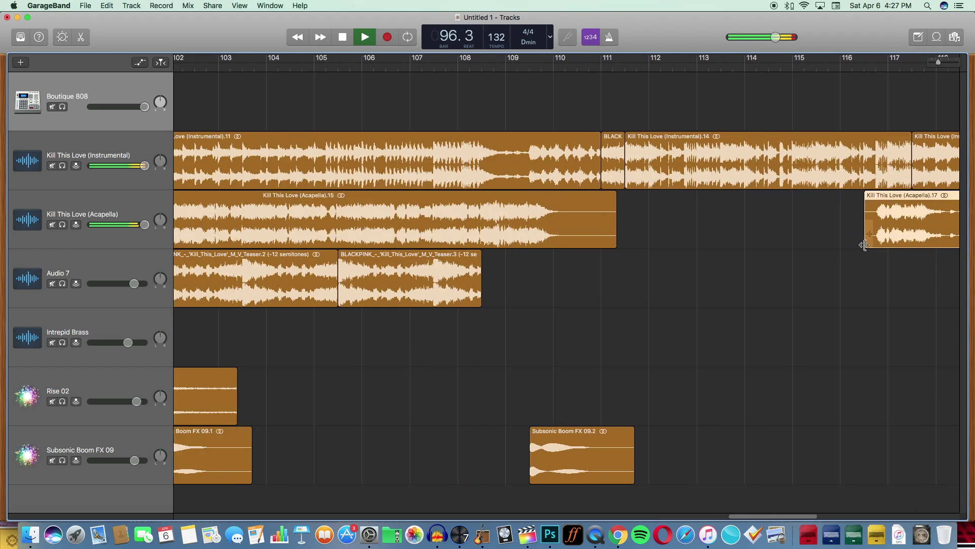
pyautogui.moveTo(868, 237); pyautogui.dragTo(560, 215)
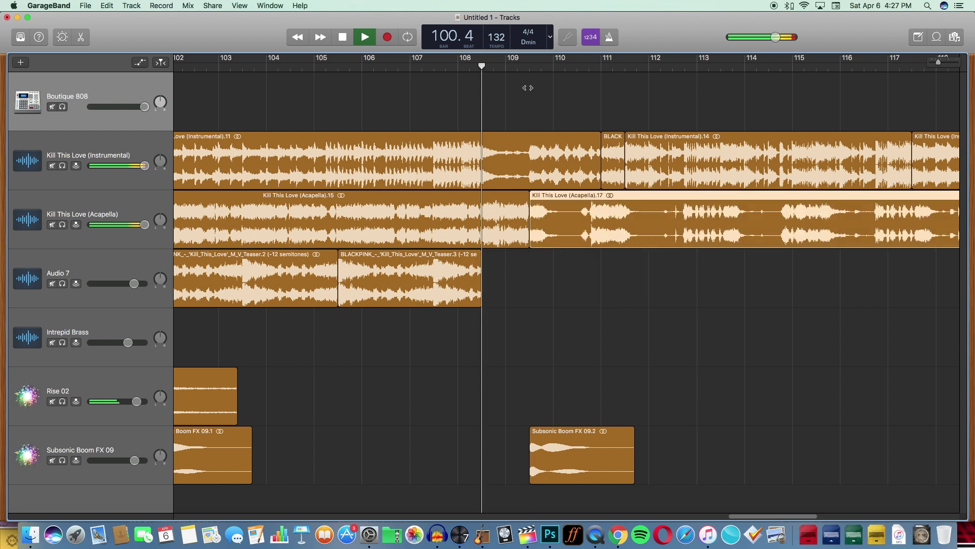
pyautogui.click(527, 87)
pyautogui.moveTo(939, 61); pyautogui.dragTo(943, 62)
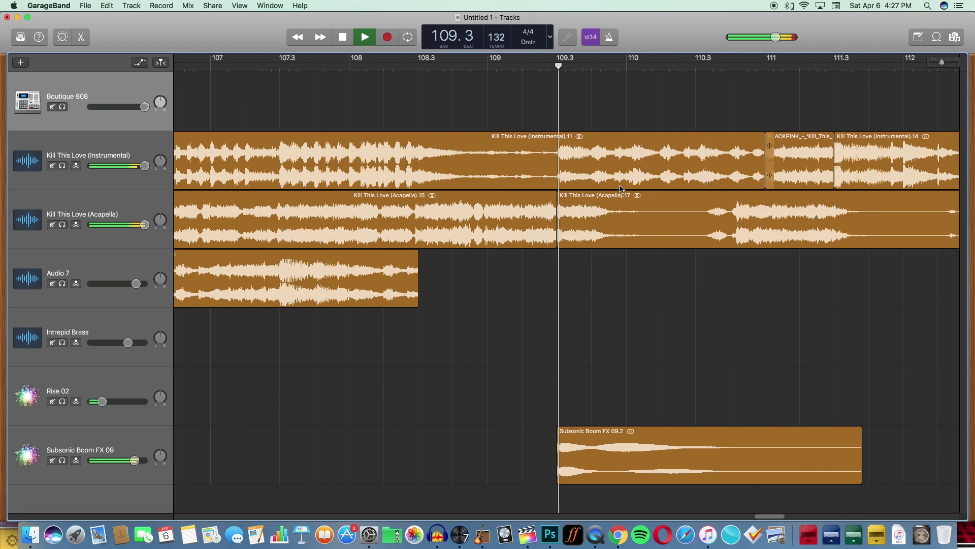
pyautogui.click(563, 233)
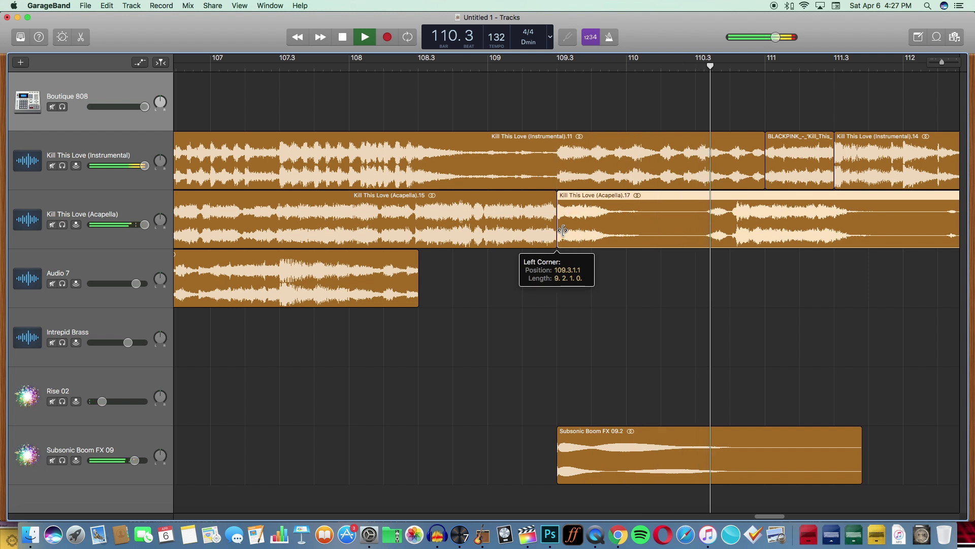
# - Trim the copied acapella region's start to about bar 109, beat 4, and shift the region slightly earlier
pyautogui.moveTo(764, 514); pyautogui.dragTo(769, 514)
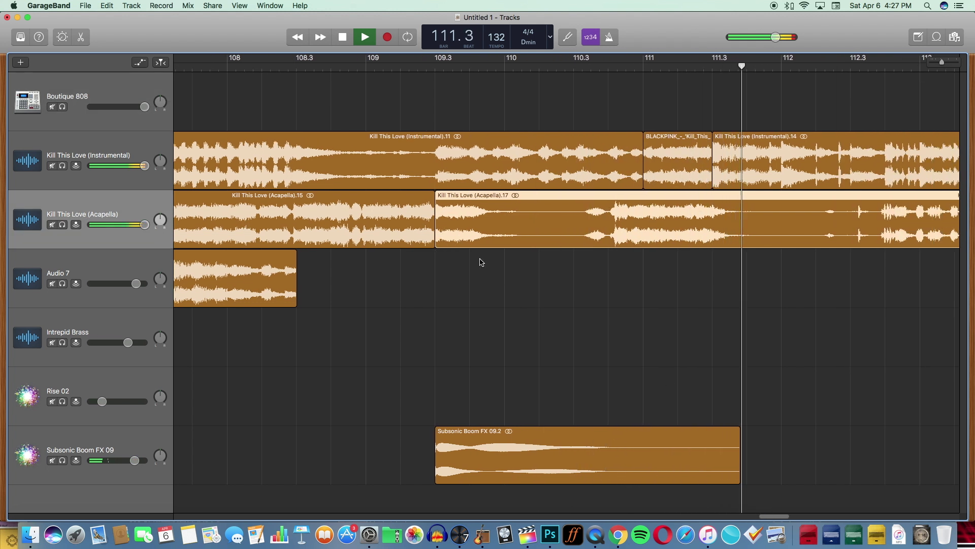
pyautogui.moveTo(438, 245); pyautogui.dragTo(487, 246)
pyautogui.moveTo(644, 245); pyautogui.dragTo(618, 249)
pyautogui.click(553, 275)
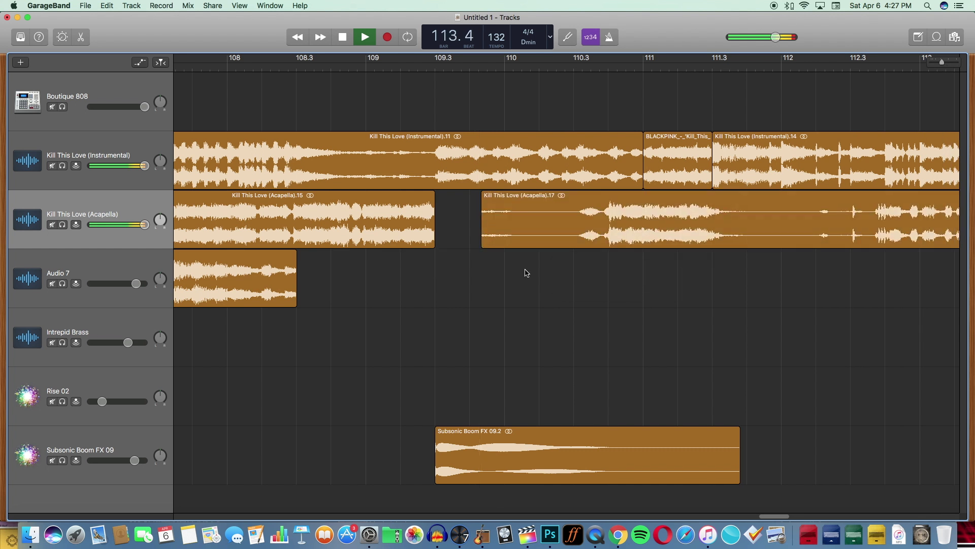
# - Extend the preceding acapella region's end to just past bar 110, nudge the following region slightly, and replay the join
pyautogui.moveTo(435, 238); pyautogui.dragTo(530, 235)
pyautogui.moveTo(638, 231); pyautogui.dragTo(640, 236)
pyautogui.click(617, 287)
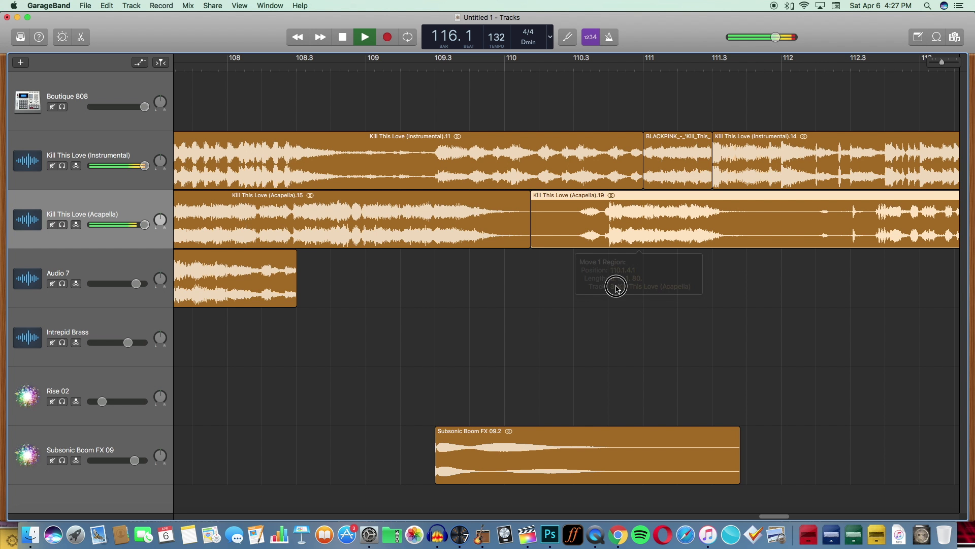
pyautogui.click(357, 66)
pyautogui.click(165, 84)
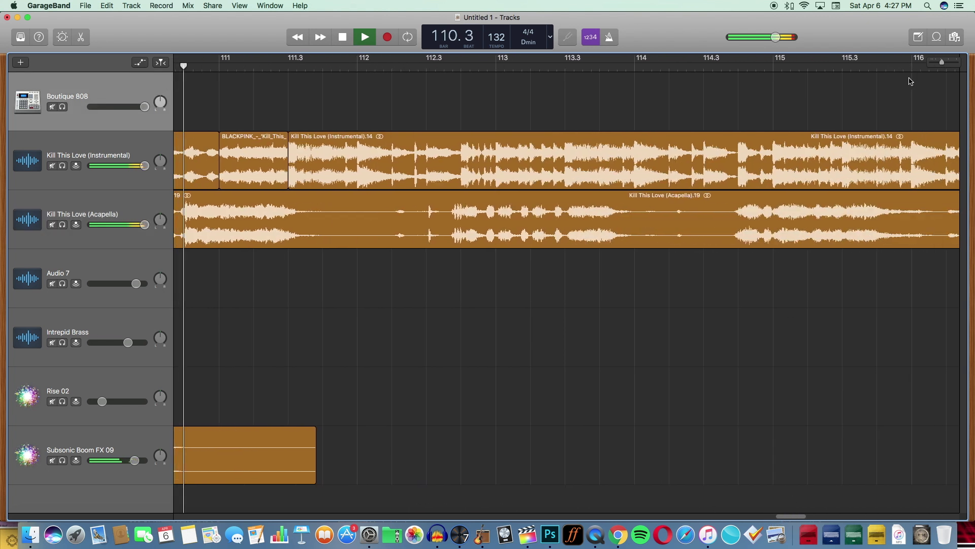
# - Nudge the acapella region after bar 110 slightly earlier and trim its end to about bar 118
pyautogui.moveTo(941, 62); pyautogui.dragTo(944, 62)
pyautogui.moveTo(713, 212); pyautogui.dragTo(707, 215)
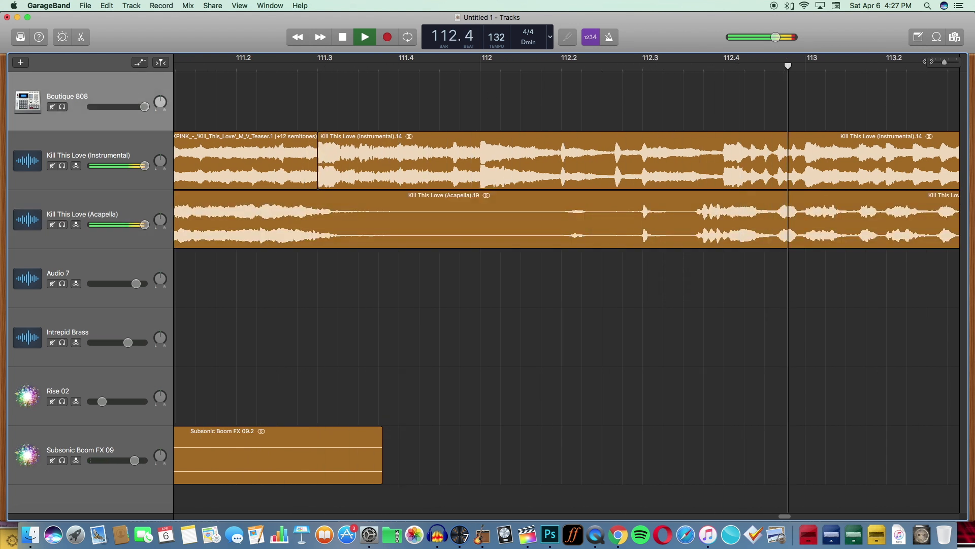
pyautogui.moveTo(944, 62); pyautogui.dragTo(940, 62)
pyautogui.moveTo(767, 514); pyautogui.dragTo(806, 341)
pyautogui.moveTo(845, 224); pyautogui.dragTo(773, 228)
pyautogui.click(168, 88)
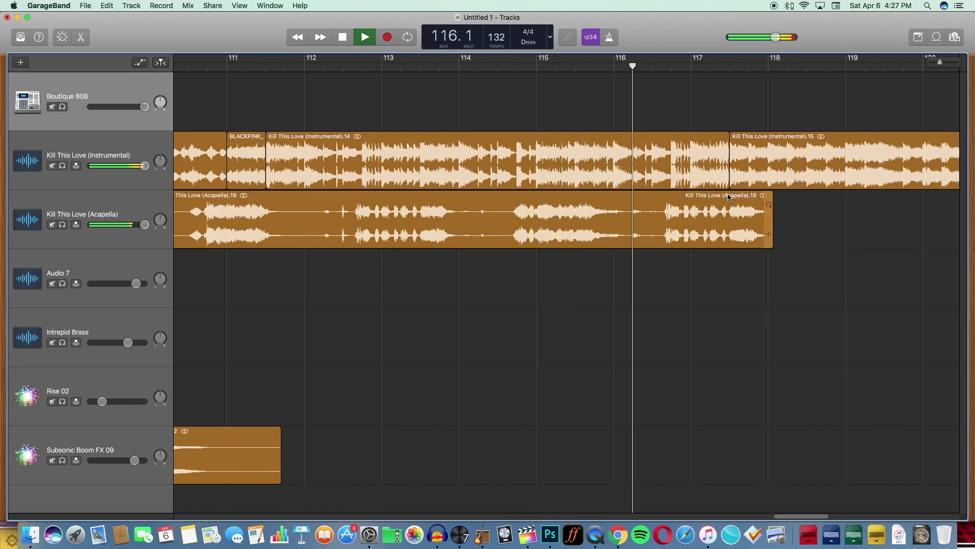
# - Replay the arrangement from about bar 100 and add a new audio track directly below the acapella track
pyautogui.moveTo(940, 63); pyautogui.dragTo(936, 63)
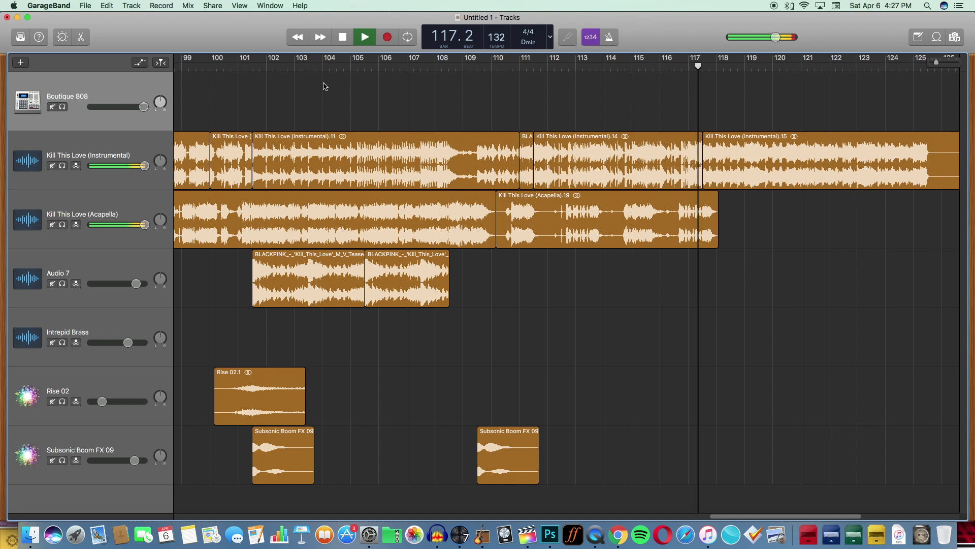
pyautogui.click(211, 64)
pyautogui.hscroll(-4, 691, 508)
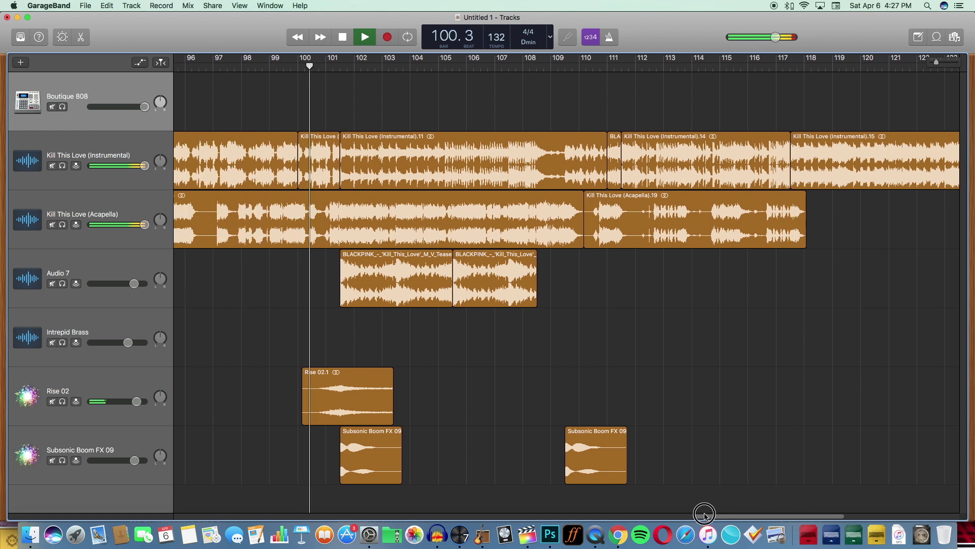
pyautogui.moveTo(936, 62); pyautogui.dragTo(933, 62)
pyautogui.click(124, 209)
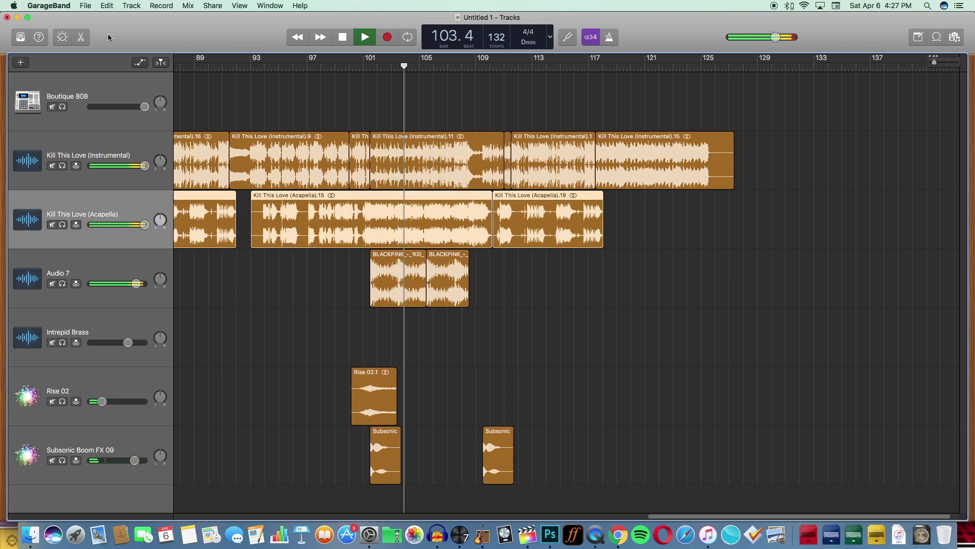
pyautogui.click(131, 6)
pyautogui.click(168, 24)
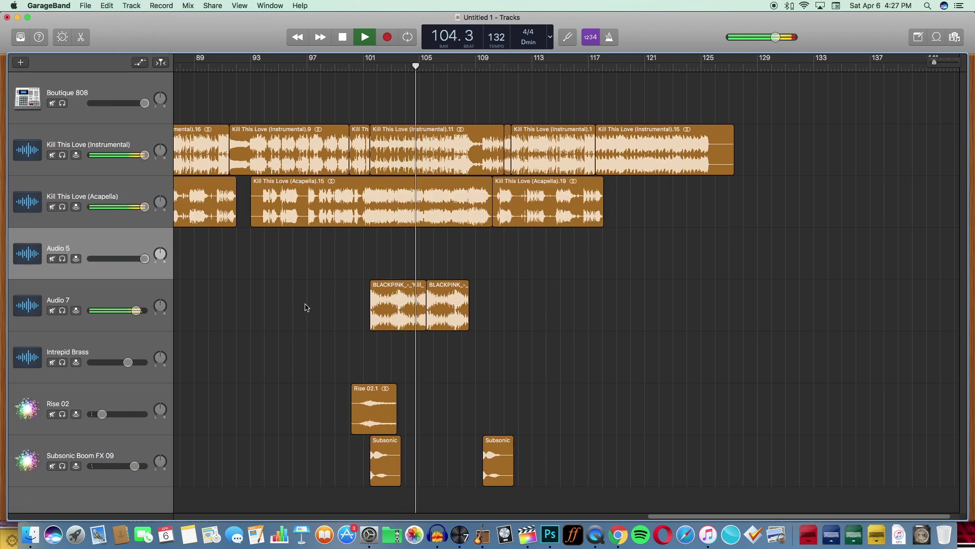
# - Paste a copy of the acapella region starting near bar 93 onto the Audio 5 track at about bar 107
pyautogui.click(305, 206)
pyautogui.click(98, 274)
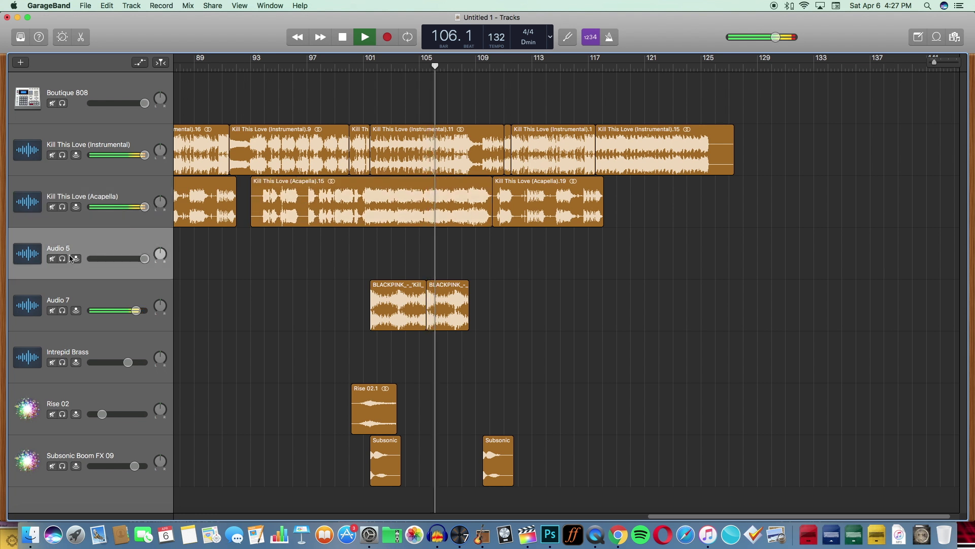
pyautogui.press('super+v')
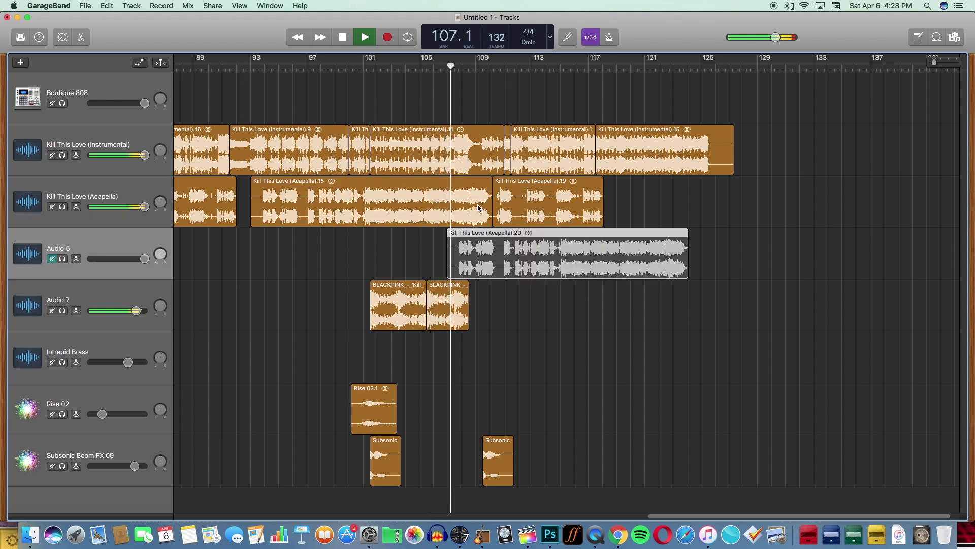
# - Trim about eight bars off the start of the Audio 5 region and move it to about bar 116, beat 4
pyautogui.moveTo(447, 254); pyautogui.dragTo(563, 255)
pyautogui.moveTo(592, 253); pyautogui.dragTo(628, 248)
pyautogui.moveTo(936, 63); pyautogui.dragTo(941, 62)
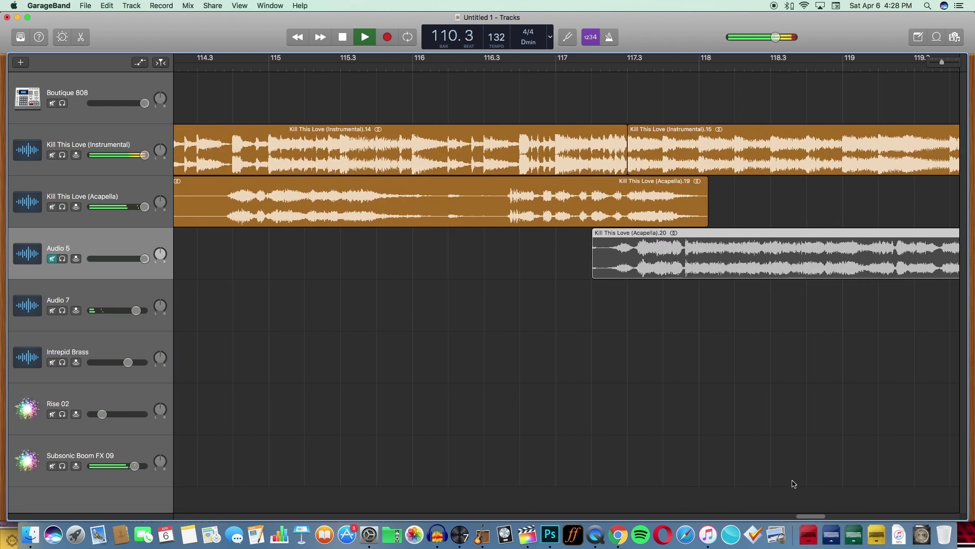
pyautogui.moveTo(808, 518); pyautogui.dragTo(802, 480)
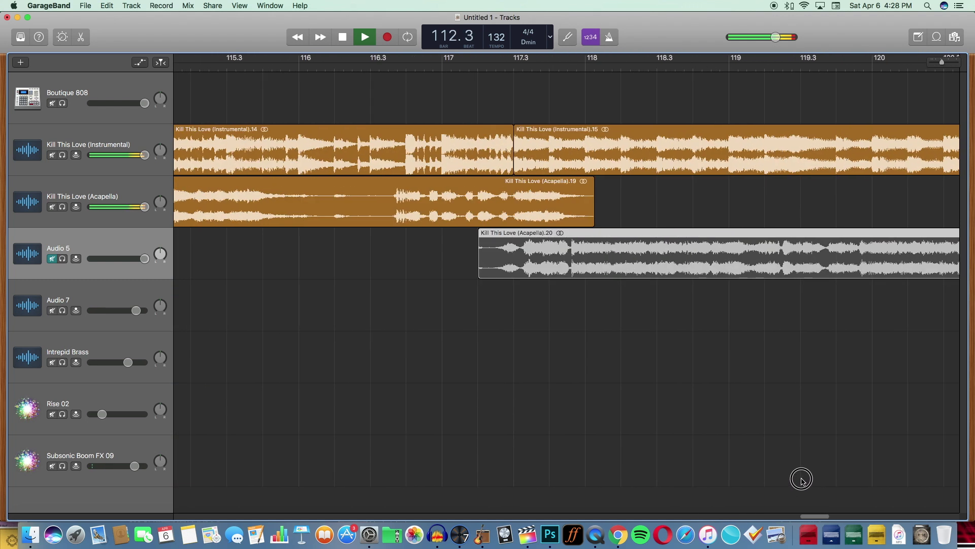
pyautogui.moveTo(593, 257); pyautogui.dragTo(530, 260)
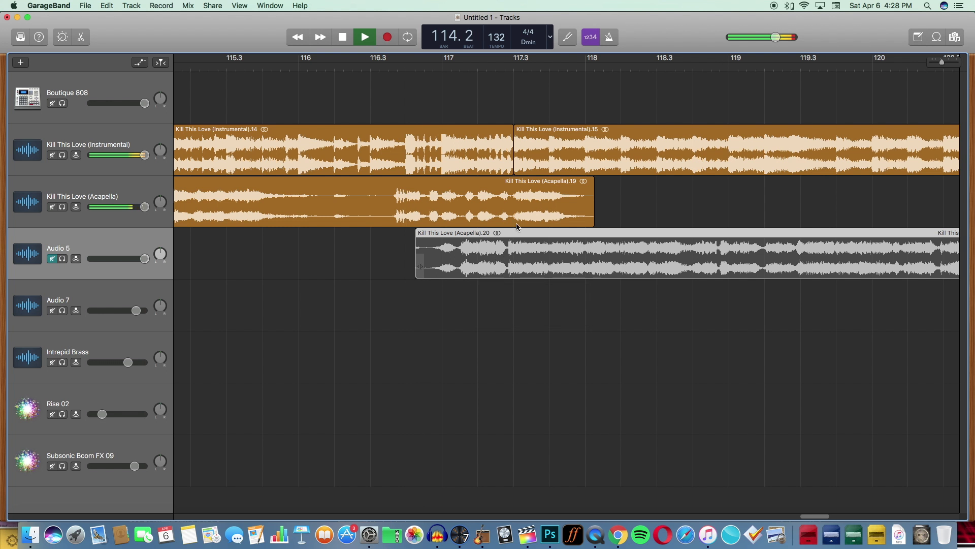
# - Unmute Audio 5 and trim its acapella region to run from late in bar 116 to about bar 125, beat 3
pyautogui.click(52, 258)
pyautogui.moveTo(941, 62); pyautogui.dragTo(946, 61)
pyautogui.moveTo(540, 264); pyautogui.dragTo(540, 264)
pyautogui.moveTo(417, 266); pyautogui.dragTo(519, 262)
pyautogui.click(178, 93)
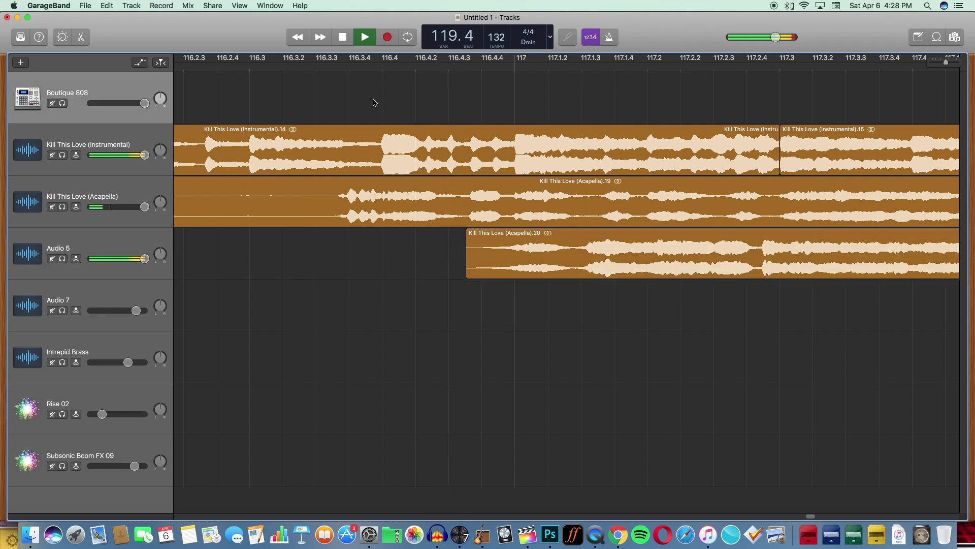
pyautogui.moveTo(946, 64); pyautogui.dragTo(936, 62)
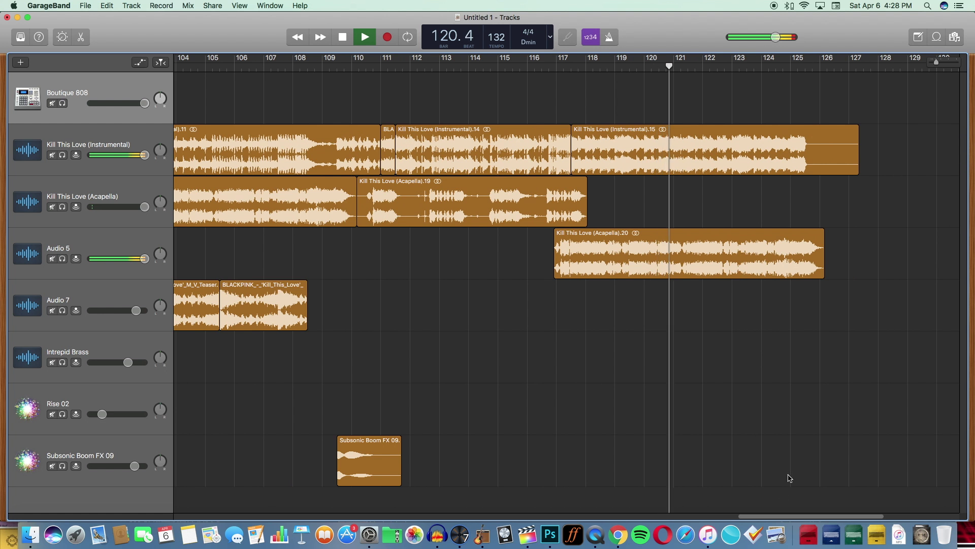
pyautogui.moveTo(823, 268); pyautogui.dragTo(805, 264)
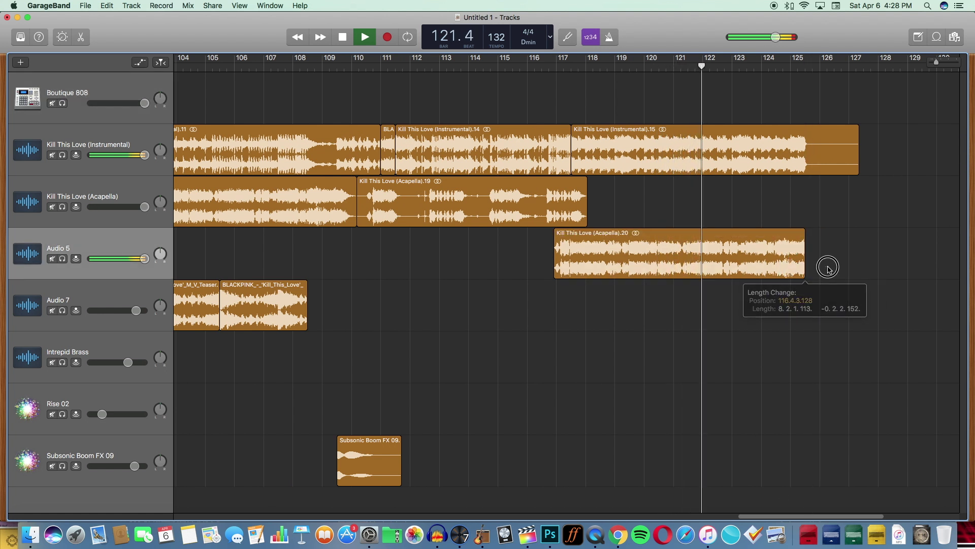
# - Paste a copy of the bar 101 teaser region on Audio 7 at about bar 124, beat 3, and disable its Follow Tempo & Pitch
pyautogui.moveTo(936, 61); pyautogui.dragTo(925, 64)
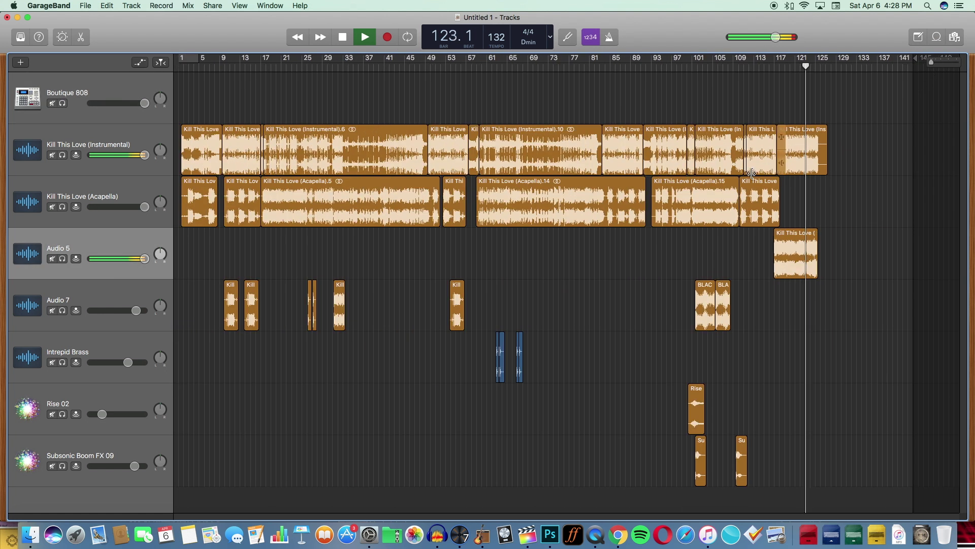
pyautogui.click(710, 294)
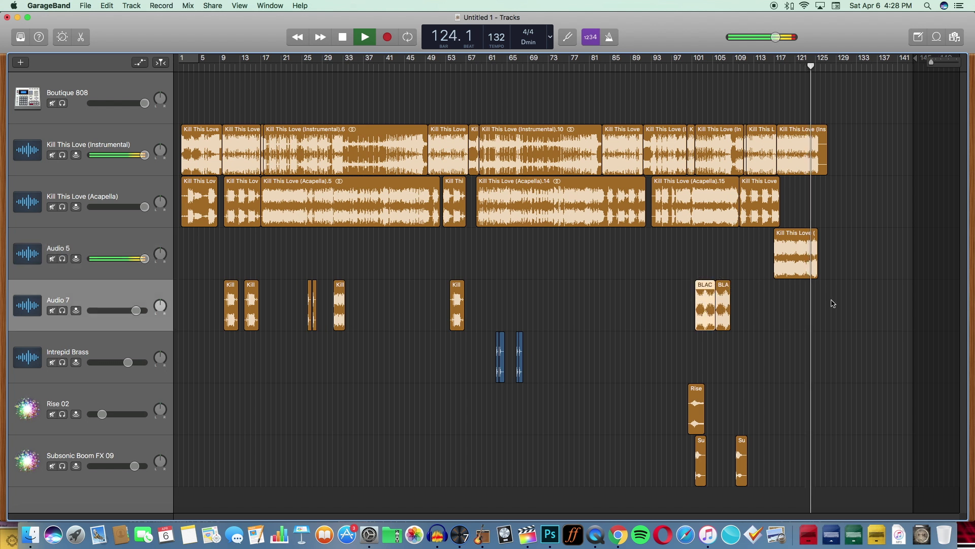
pyautogui.press('super+v')
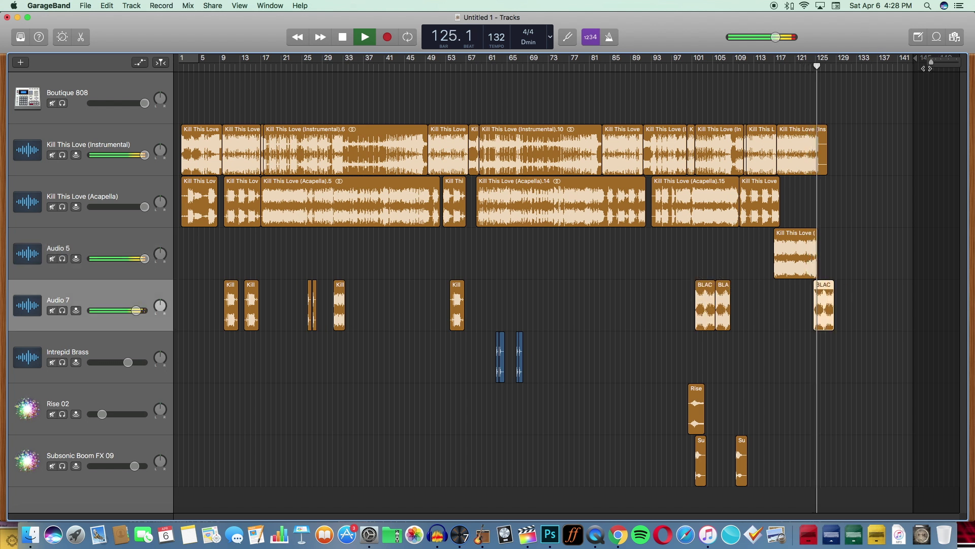
pyautogui.moveTo(931, 62); pyautogui.dragTo(935, 63)
pyautogui.doubleClick(851, 306)
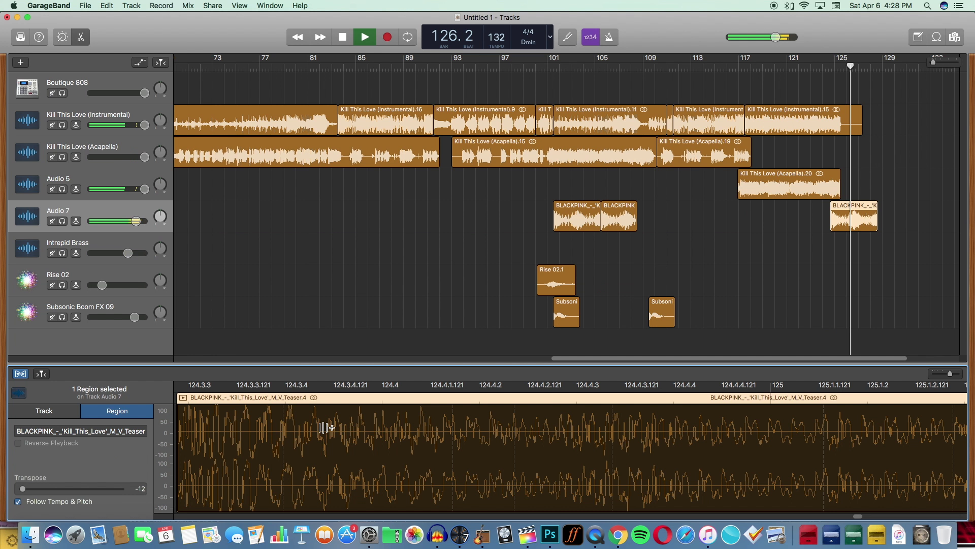
pyautogui.click(18, 502)
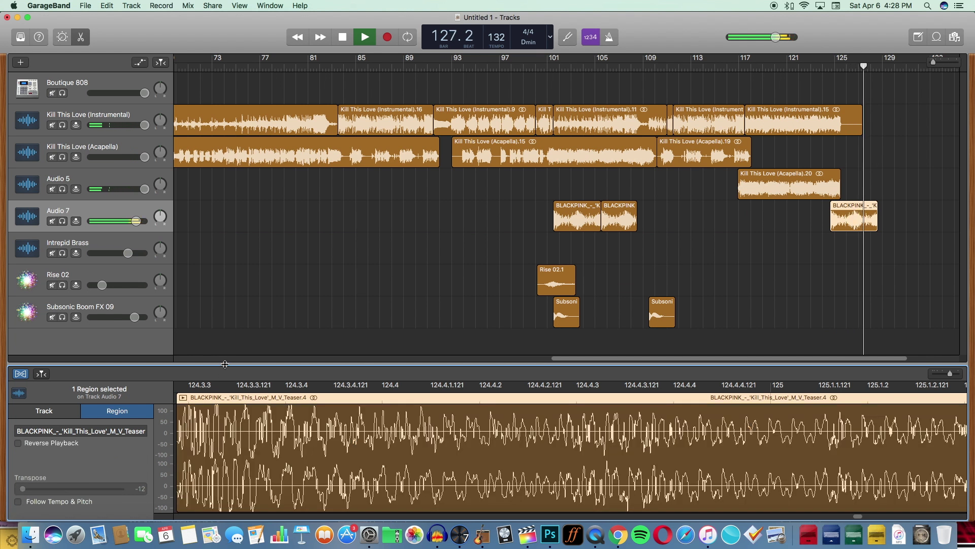
pyautogui.press('e')
pyautogui.press('space')
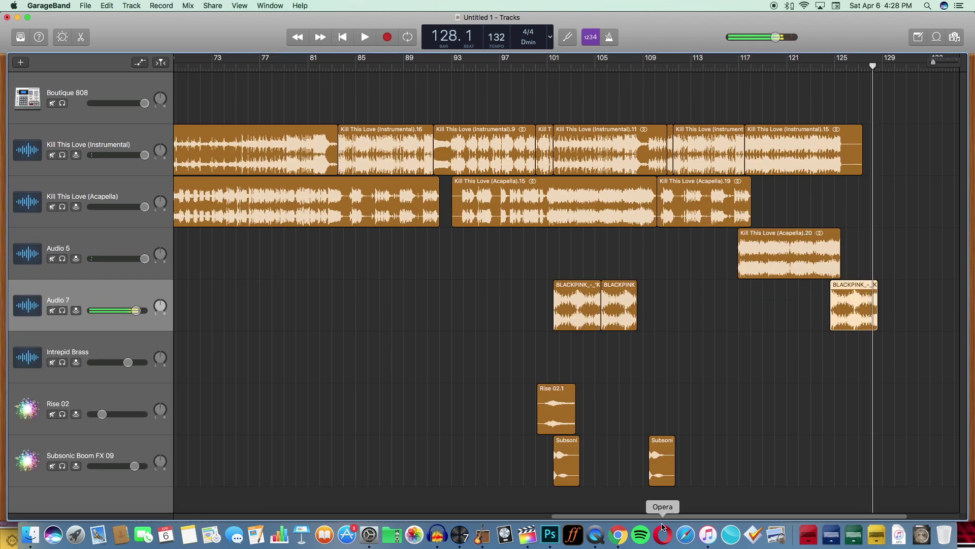
# - Trim the start of the pasted teaser region to its closing hit and place it at about bar 125, beat 3
pyautogui.moveTo(663, 518); pyautogui.dragTo(818, 444)
pyautogui.moveTo(763, 324); pyautogui.dragTo(855, 312)
pyautogui.moveTo(718, 310)
pyautogui.mouseDown()
pyautogui.moveTo(808, 310)
pyautogui.moveTo(783, 299)
pyautogui.moveTo(737, 305)
pyautogui.mouseUp()
# - Play the ending from about bar 125, beat 3, to check the teaser's closing hit after the instrumental
pyautogui.moveTo(918, 66); pyautogui.dragTo(927, 67)
pyautogui.click(578, 70)
pyautogui.press('space')
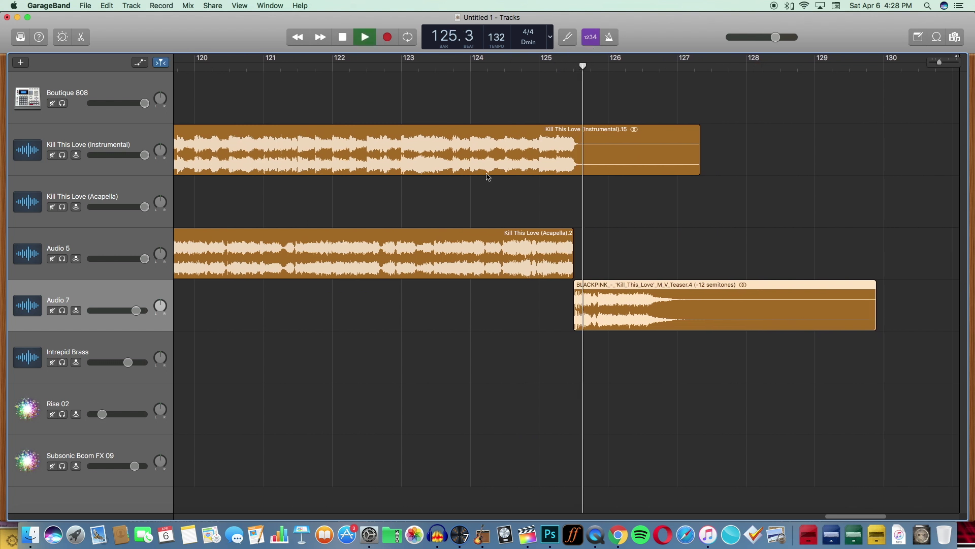
pyautogui.hscroll(5, 841, 483)
pyautogui.moveTo(852, 516); pyautogui.dragTo(851, 516)
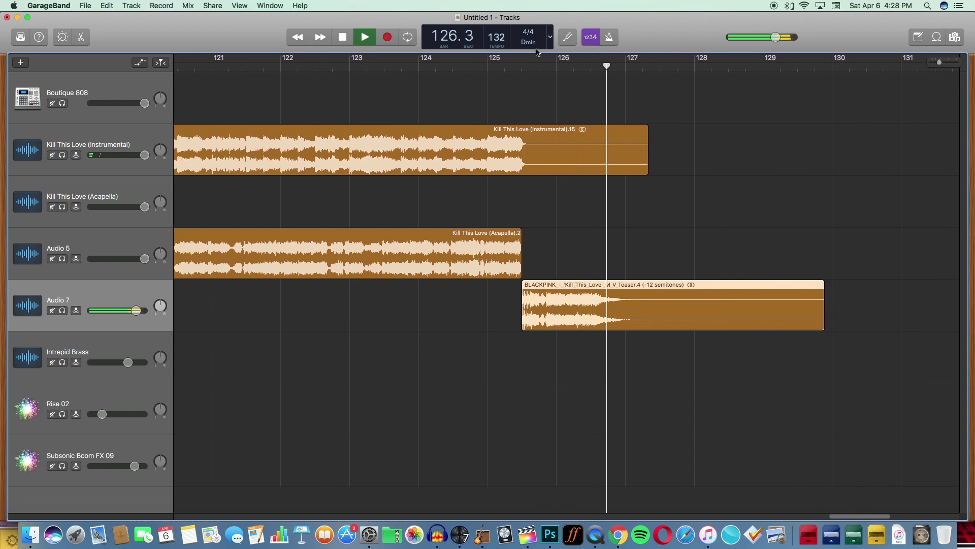
# - Trim the teaser region's start slightly, extend the Audio 5 acapella region to about bar 127, and move the teaser to about bar 125
pyautogui.click(539, 66)
pyautogui.moveTo(526, 317); pyautogui.dragTo(549, 317)
pyautogui.moveTo(521, 269); pyautogui.dragTo(638, 266)
pyautogui.moveTo(594, 298); pyautogui.dragTo(537, 295)
pyautogui.moveTo(939, 62); pyautogui.dragTo(942, 62)
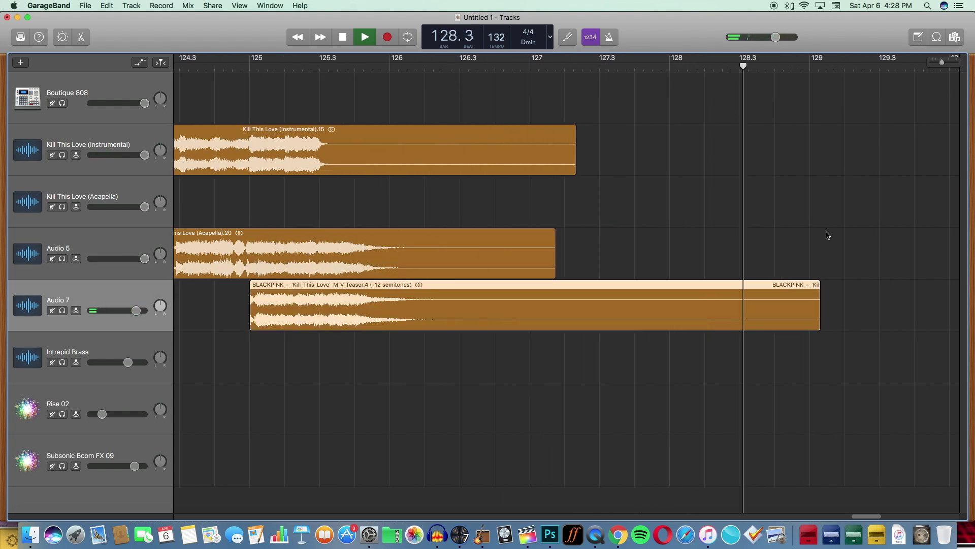
# - Move the teaser region onto Audio 5 and join it to the end of the acapella region at about bar 125, beat 2
pyautogui.hscroll(-5, 846, 502)
pyautogui.moveTo(591, 299); pyautogui.dragTo(585, 263)
pyautogui.moveTo(507, 260); pyautogui.dragTo(557, 264)
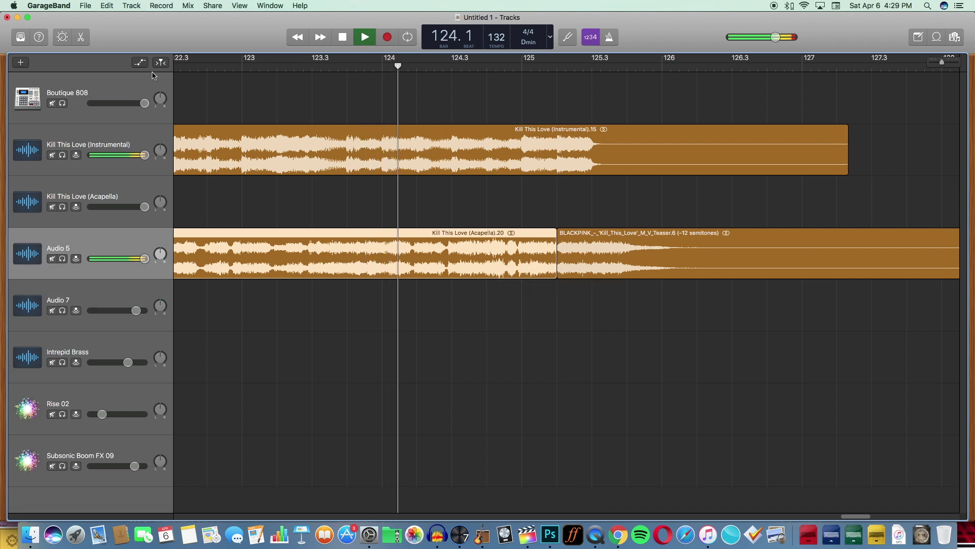
pyautogui.click(570, 215)
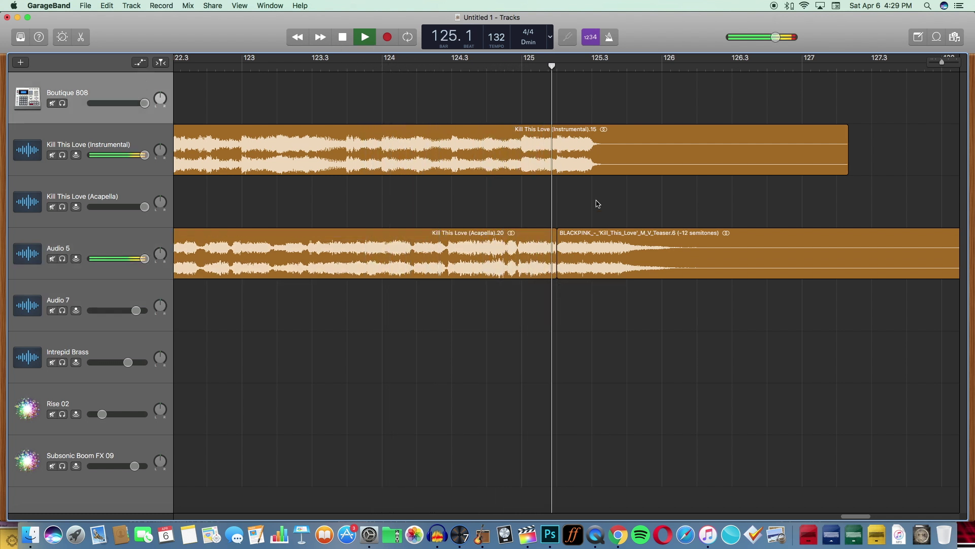
# - Raise the Rise 02 volume automation slightly around its region near bar 100 and replay the transition
pyautogui.moveTo(943, 64); pyautogui.dragTo(932, 66)
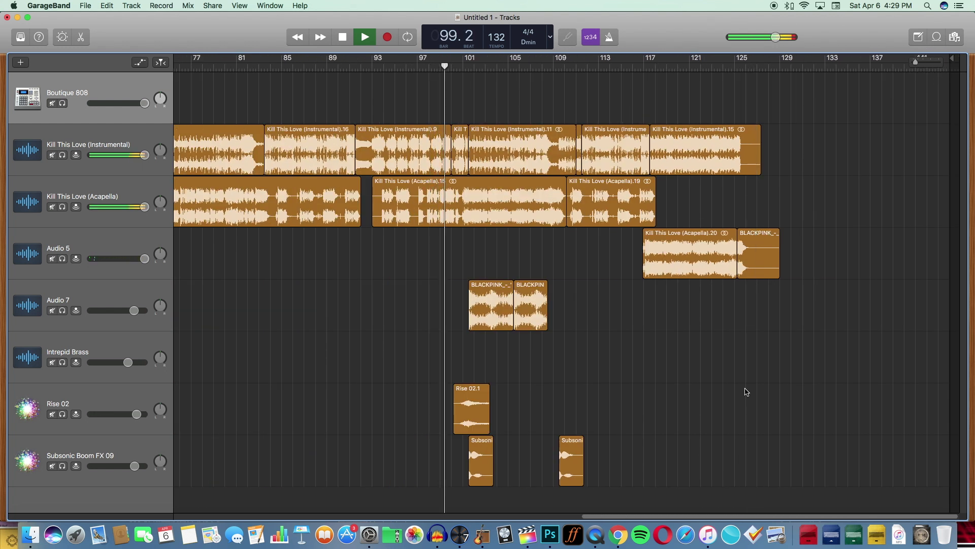
pyautogui.moveTo(915, 63)
pyautogui.mouseDown()
pyautogui.moveTo(925, 65)
pyautogui.moveTo(918, 69)
pyautogui.mouseUp()
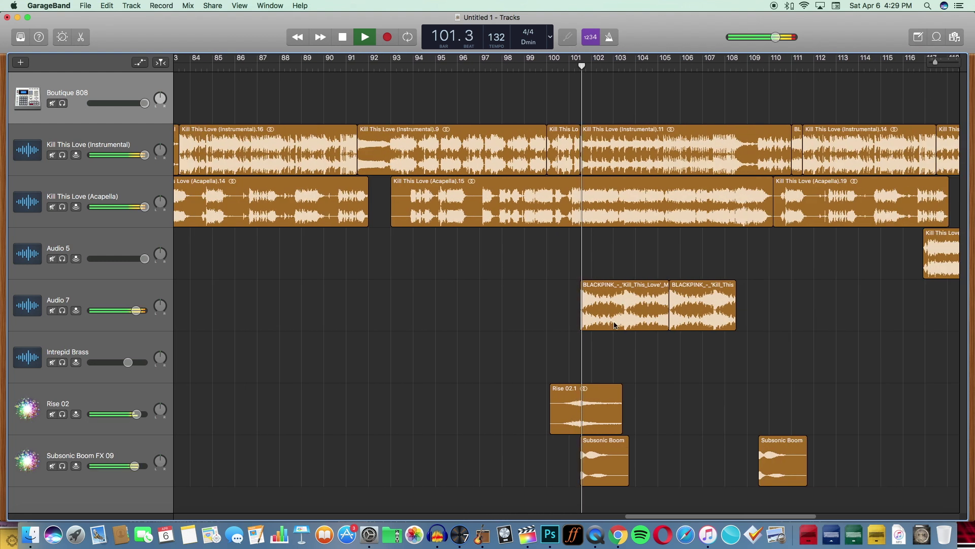
pyautogui.click(140, 62)
pyautogui.moveTo(566, 486); pyautogui.dragTo(566, 482)
pyautogui.click(547, 68)
pyautogui.press('a')
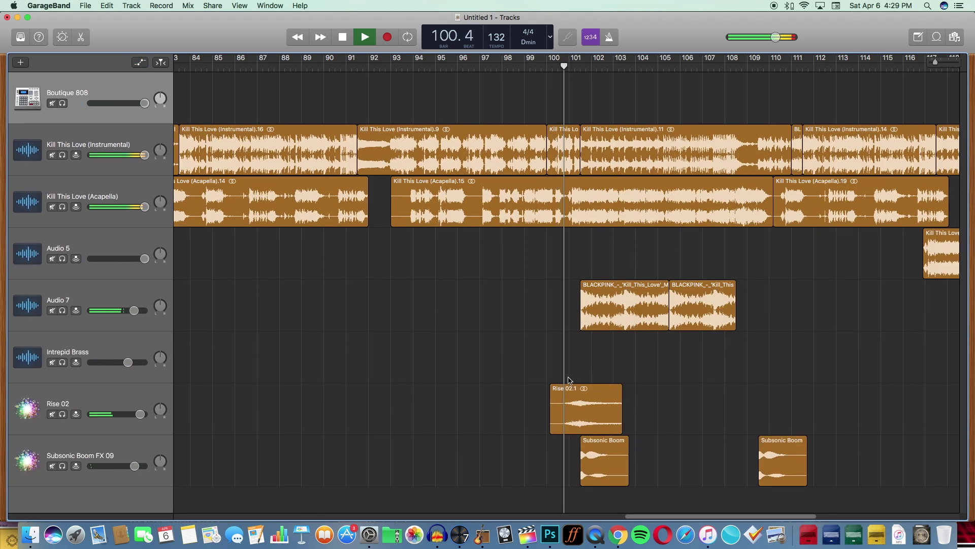
# - Play the arrangement from about bar 100 to bar 113 to check how the effects, teaser and acapella regions blend
pyautogui.moveTo(665, 514); pyautogui.dragTo(694, 503)
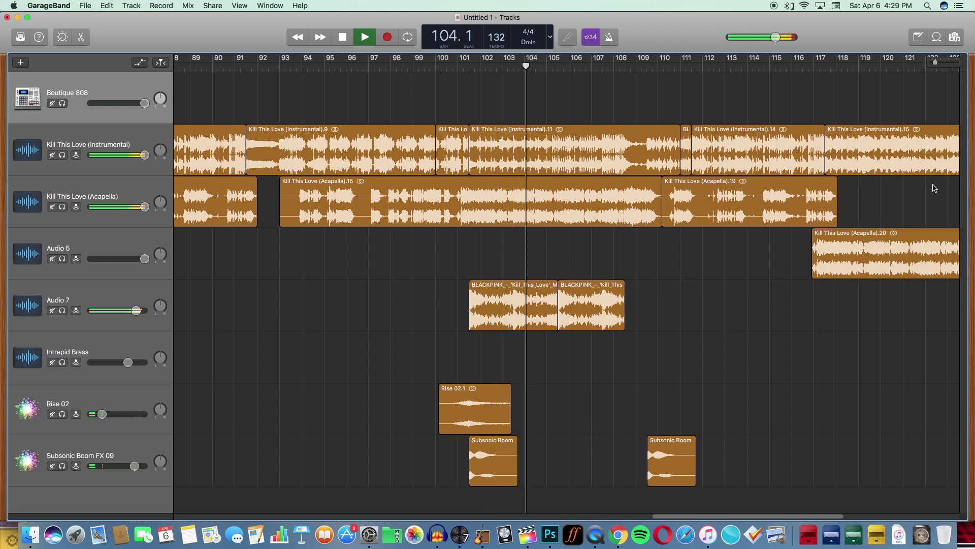
pyautogui.moveTo(936, 65); pyautogui.dragTo(939, 62)
pyautogui.moveTo(721, 515); pyautogui.dragTo(745, 510)
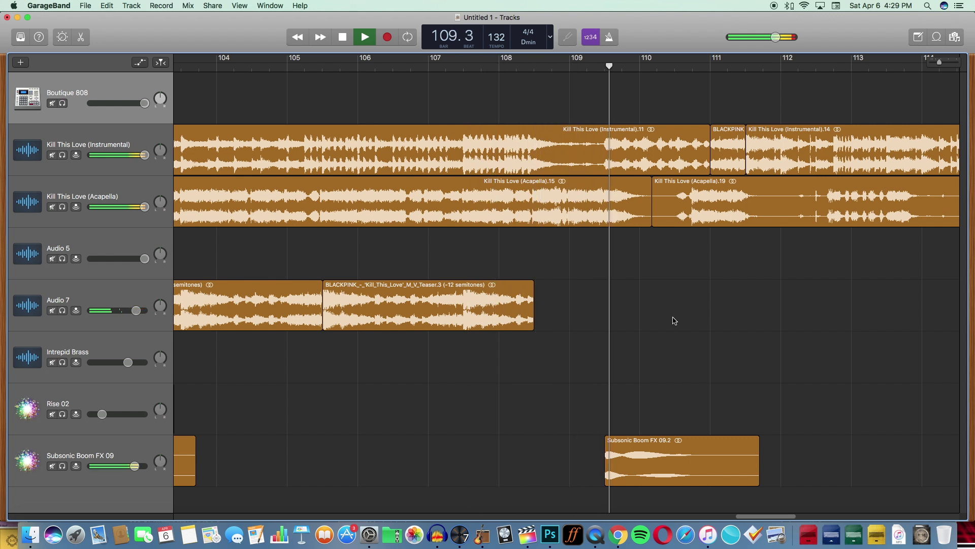
pyautogui.moveTo(752, 518); pyautogui.dragTo(766, 516)
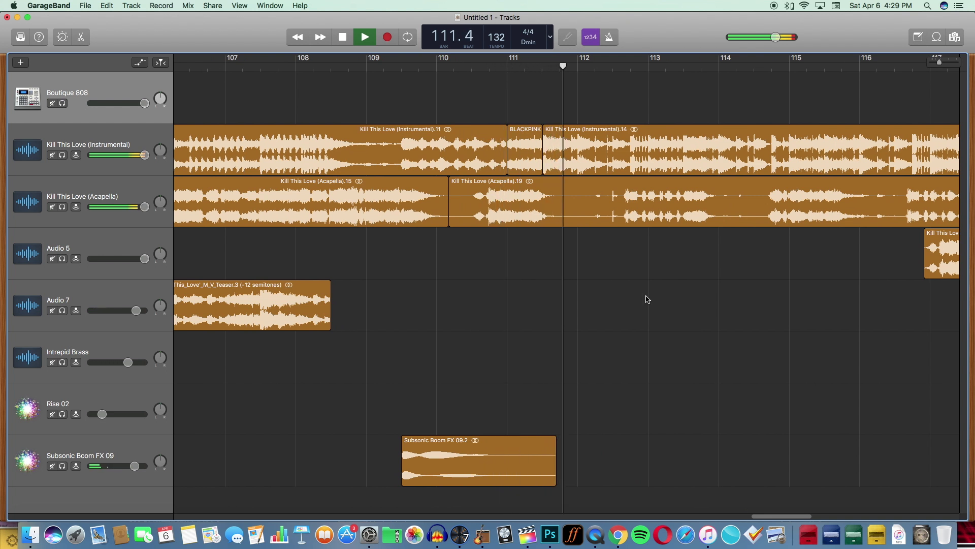
pyautogui.moveTo(760, 509); pyautogui.dragTo(770, 512)
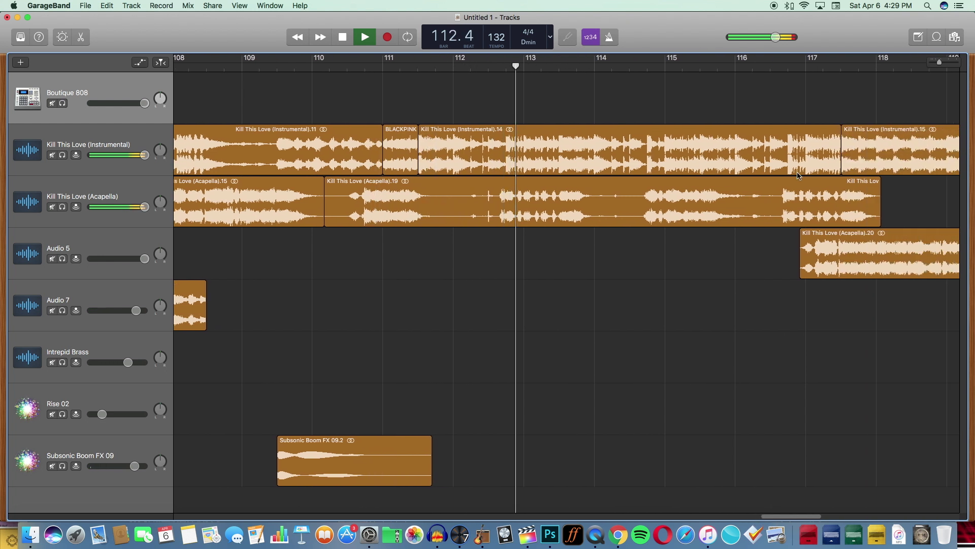
# - Copy the two pitched-down acapella regions from bars 9 to 16 on Audio 7 and place them at about bars 111 and 115, beat 3
pyautogui.moveTo(940, 63); pyautogui.dragTo(934, 72)
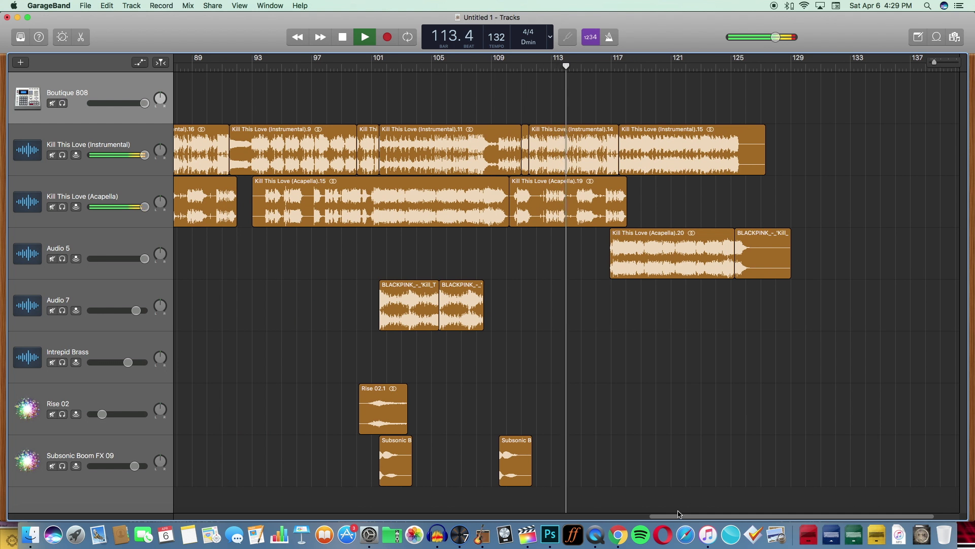
pyautogui.moveTo(681, 508); pyautogui.dragTo(201, 419)
pyautogui.click(304, 305)
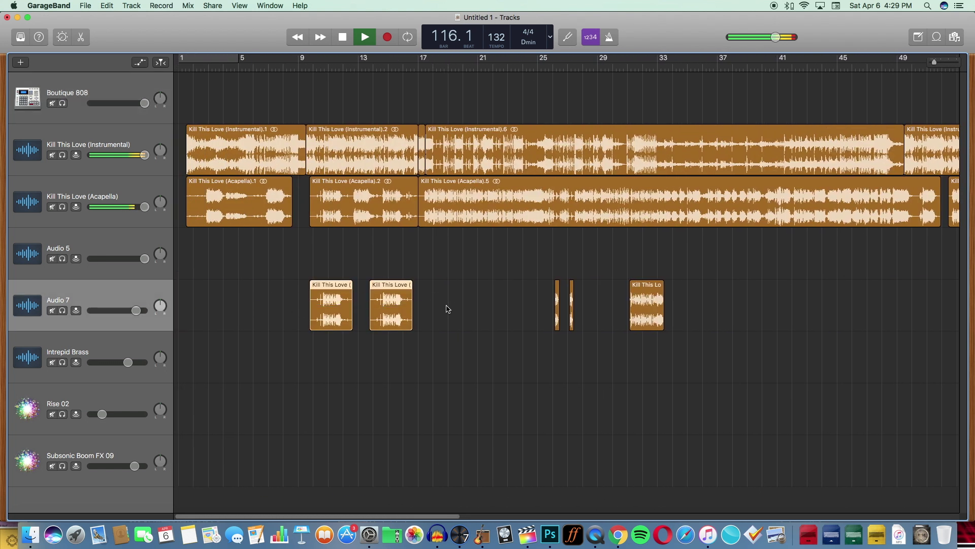
pyautogui.moveTo(359, 516); pyautogui.dragTo(833, 447)
pyautogui.click(504, 71)
pyautogui.press('super+v')
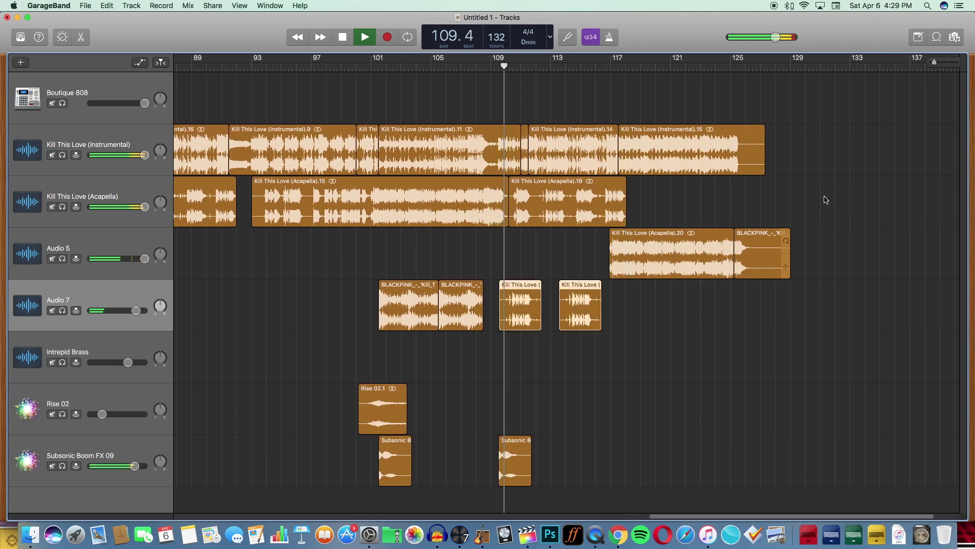
pyautogui.moveTo(934, 62); pyautogui.dragTo(937, 62)
pyautogui.moveTo(500, 305); pyautogui.dragTo(579, 309)
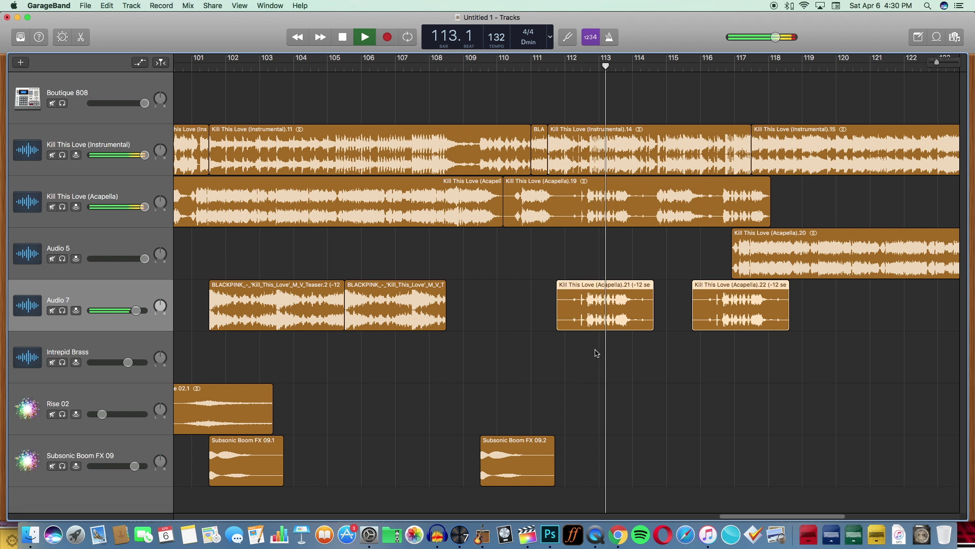
# - Trim the end of the last acapella region on its track to about bar 116, beat 2, and delete the second pasted Audio 7 region
pyautogui.click(596, 353)
pyautogui.moveTo(772, 204); pyautogui.dragTo(717, 206)
pyautogui.click(708, 319)
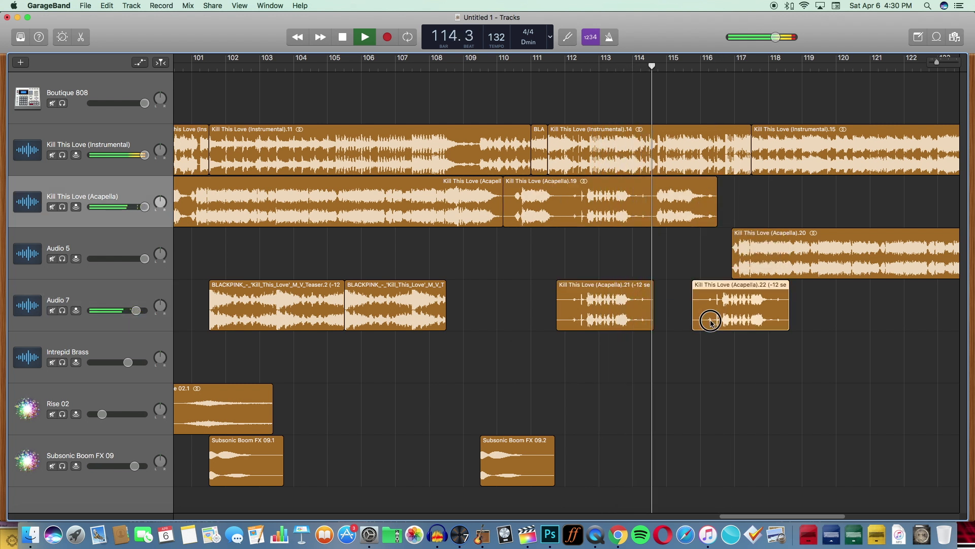
pyautogui.click(117, 79)
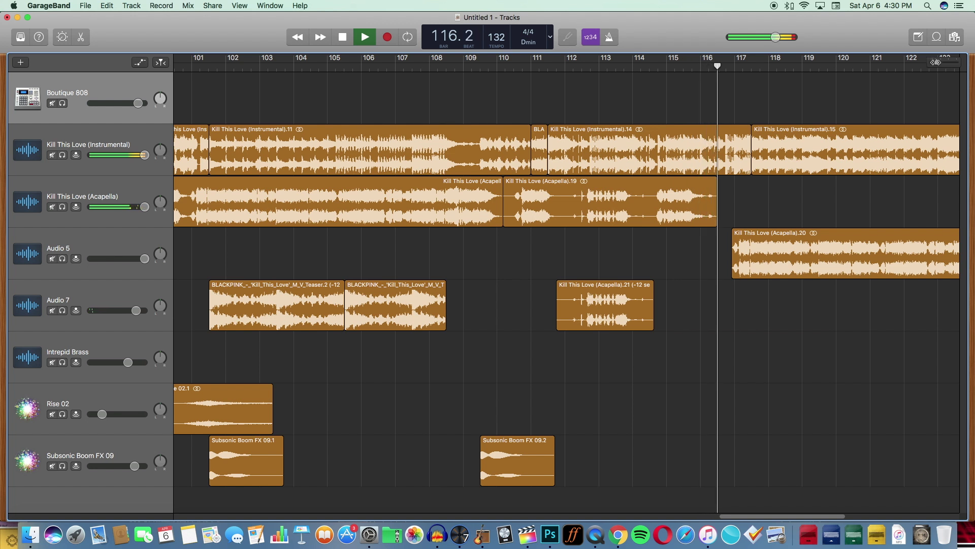
pyautogui.moveTo(937, 62); pyautogui.dragTo(940, 62)
pyautogui.moveTo(794, 516); pyautogui.dragTo(800, 516)
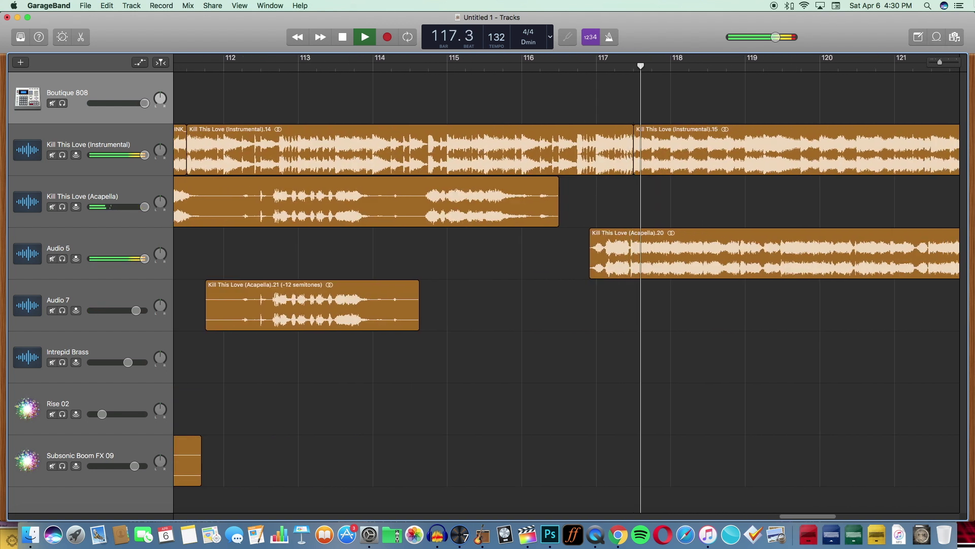
# - Copy the opening acapella region and paste it on the Boutique 808 track at about bar 117, with playback starting near bar 113
pyautogui.moveTo(940, 62); pyautogui.dragTo(935, 65)
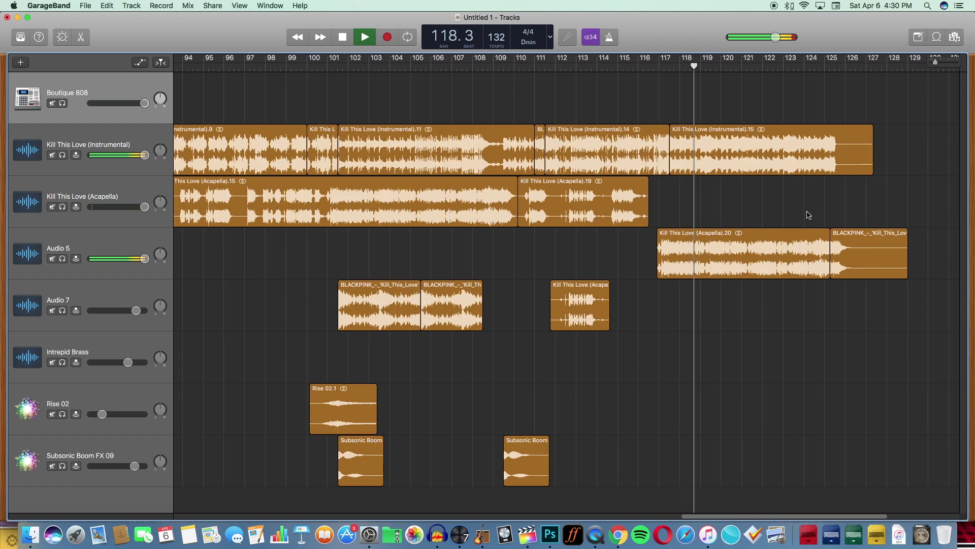
pyautogui.moveTo(770, 516); pyautogui.dragTo(245, 517)
pyautogui.click(264, 208)
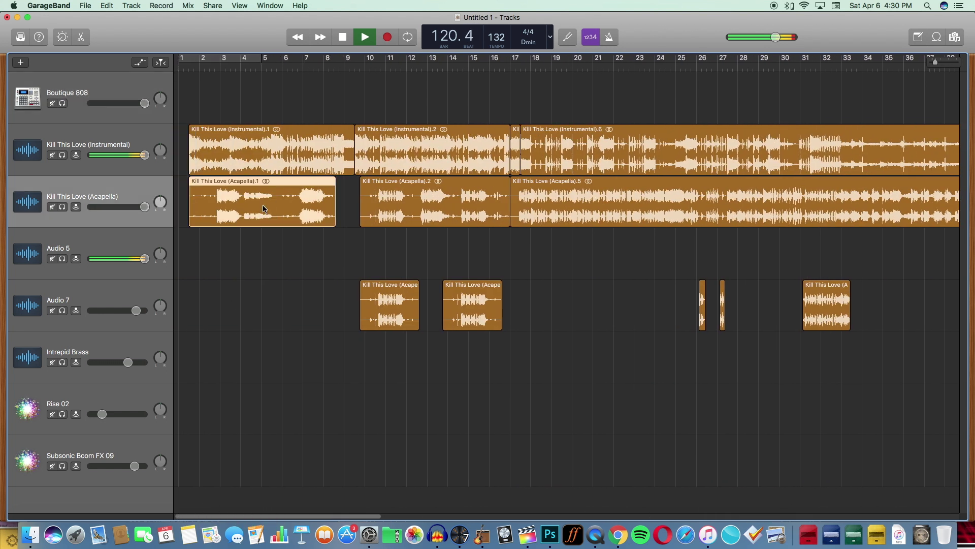
pyautogui.click(142, 85)
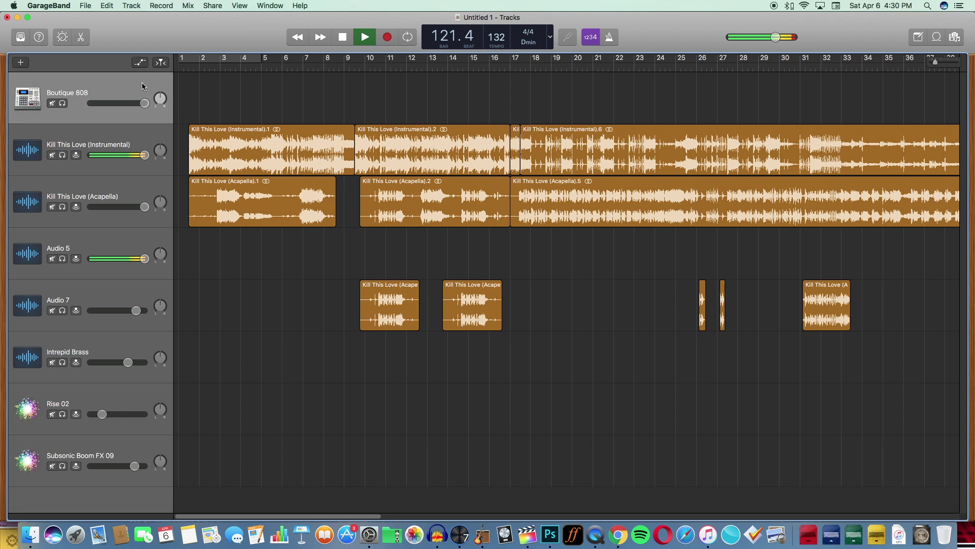
pyautogui.moveTo(267, 517); pyautogui.dragTo(836, 374)
pyautogui.moveTo(567, 116); pyautogui.dragTo(462, 116)
pyautogui.click(322, 66)
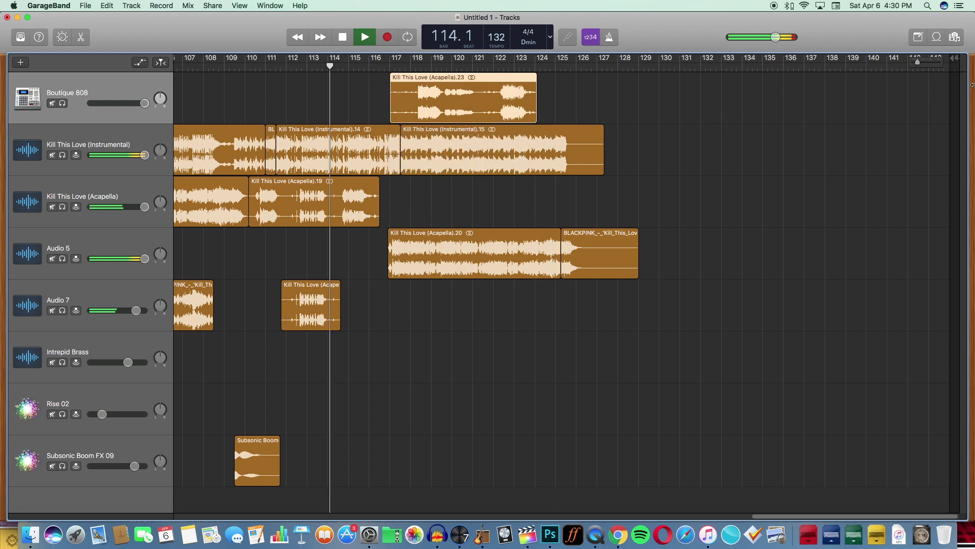
# - Shift the pasted opening acapella region about one bar earlier and move it onto the Kill This Love (Acapella) track
pyautogui.moveTo(917, 62); pyautogui.dragTo(924, 65)
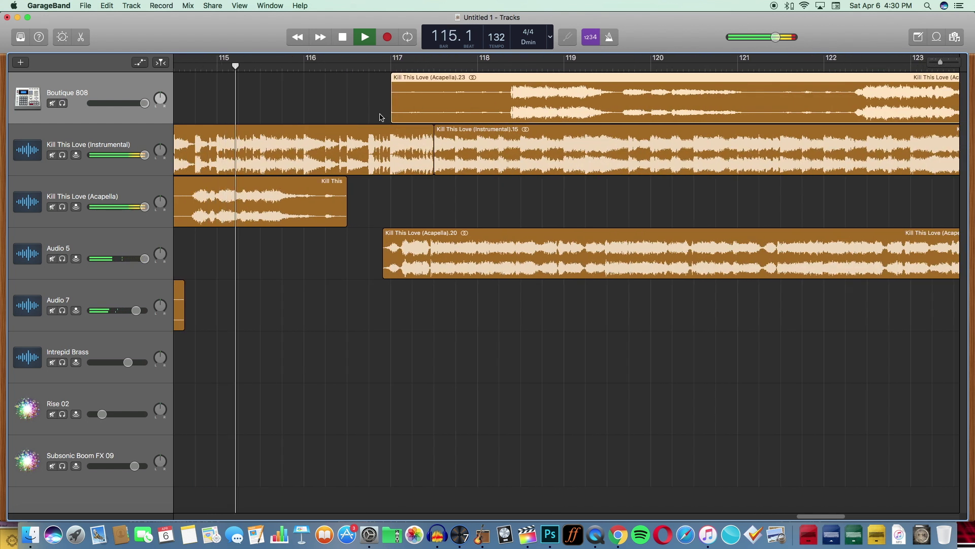
pyautogui.moveTo(393, 112); pyautogui.dragTo(320, 97)
pyautogui.click(192, 63)
pyautogui.moveTo(940, 62); pyautogui.dragTo(943, 62)
pyautogui.moveTo(388, 91); pyautogui.dragTo(510, 196)
pyautogui.moveTo(946, 63); pyautogui.dragTo(938, 62)
# - Trim the moved acapella region to its quiet phrase, running from just after bar 116 to about bar 117, beat 4, directly after the preceding region
pyautogui.moveTo(909, 203); pyautogui.dragTo(747, 212)
pyautogui.click(564, 62)
pyautogui.moveTo(787, 516); pyautogui.dragTo(804, 515)
pyautogui.moveTo(937, 62); pyautogui.dragTo(942, 62)
pyautogui.moveTo(500, 203); pyautogui.dragTo(463, 203)
pyautogui.click(287, 62)
pyautogui.click(239, 120)
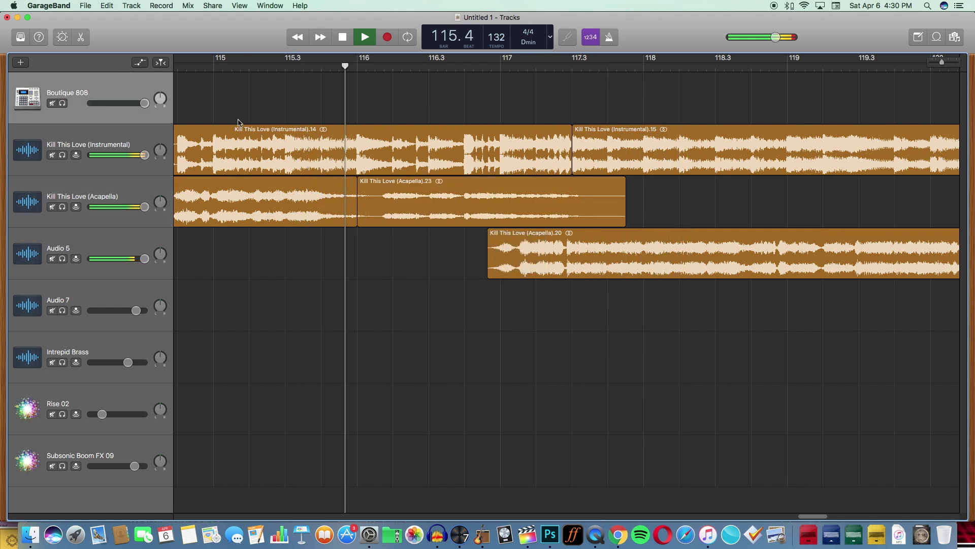
pyautogui.moveTo(357, 209); pyautogui.dragTo(375, 207)
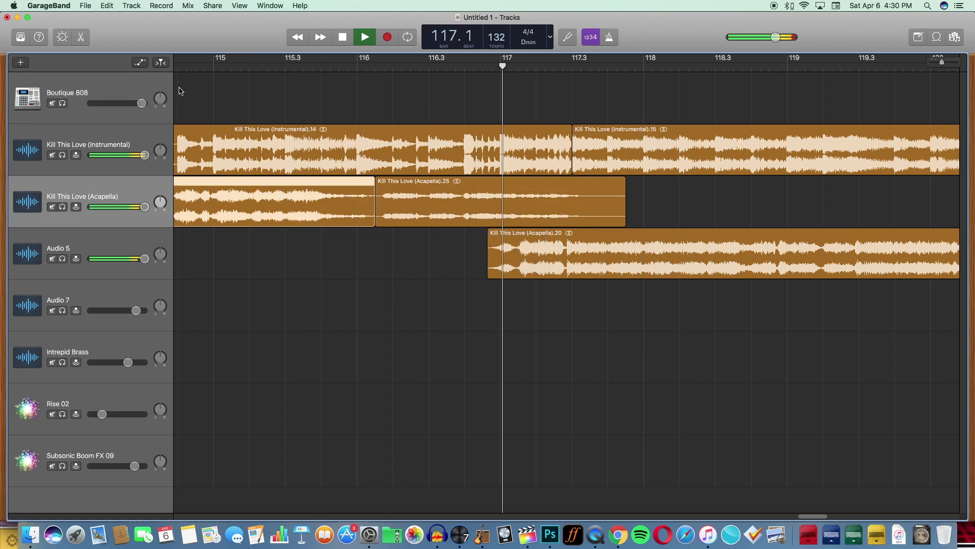
# - Raise the Kill This Love (Acapella) track's Channel EQ Master Gain automation slightly across the quiet phrase, check it in playback, and stop
pyautogui.press('a')
pyautogui.click(160, 220)
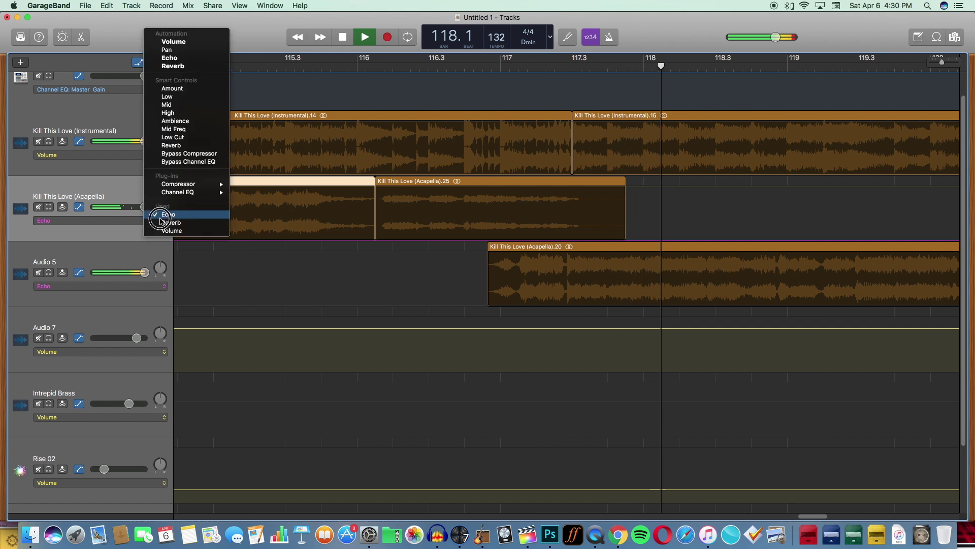
pyautogui.moveTo(218, 192)
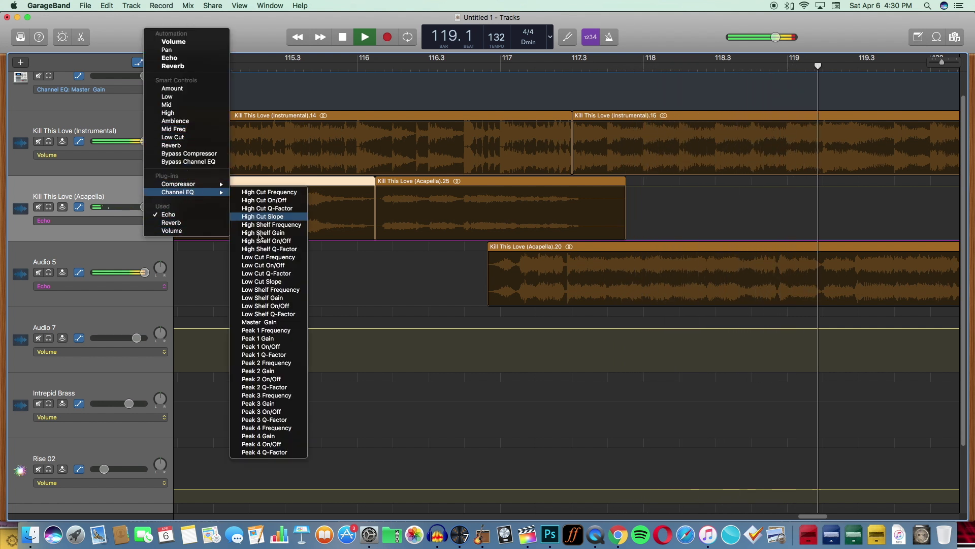
pyautogui.click(259, 322)
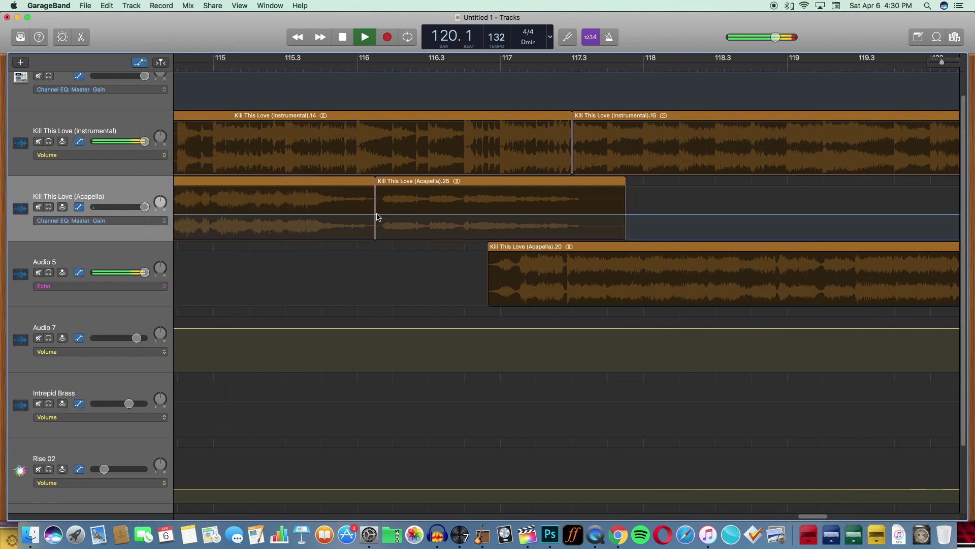
pyautogui.moveTo(625, 213); pyautogui.dragTo(621, 212)
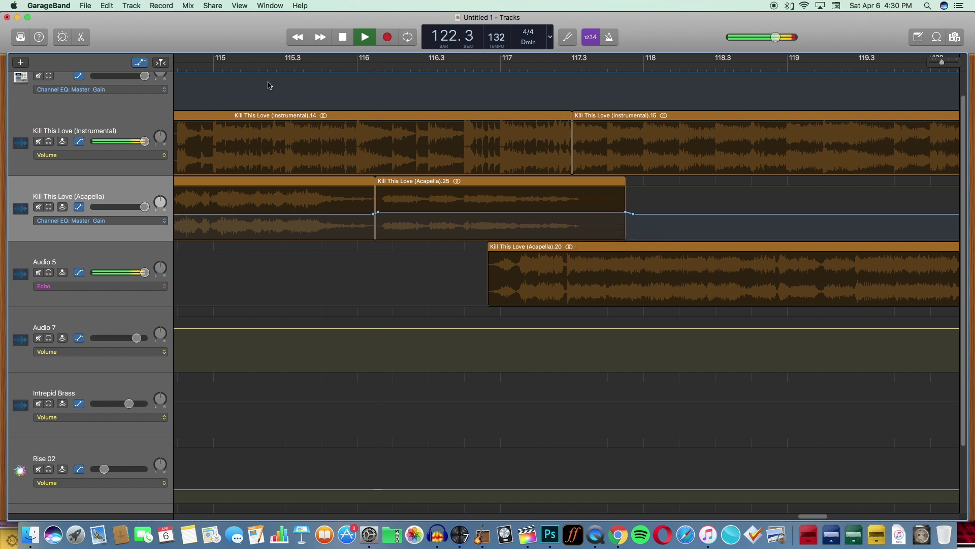
pyautogui.click(140, 63)
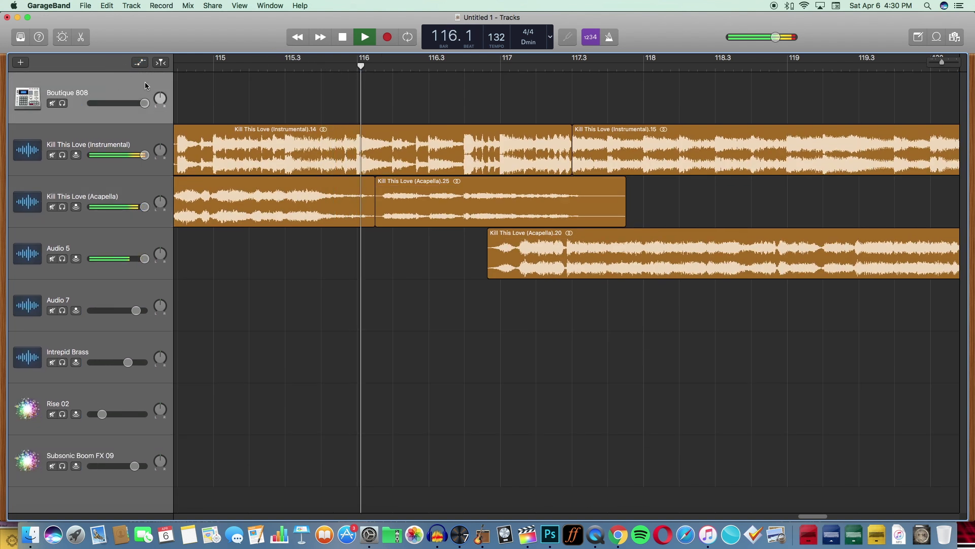
pyautogui.moveTo(942, 62); pyautogui.dragTo(928, 63)
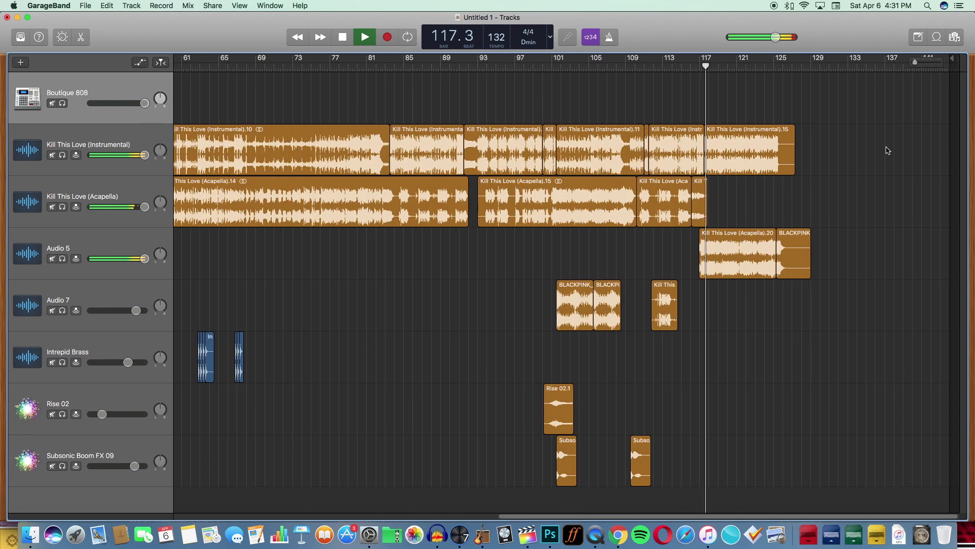
pyautogui.click(340, 36)
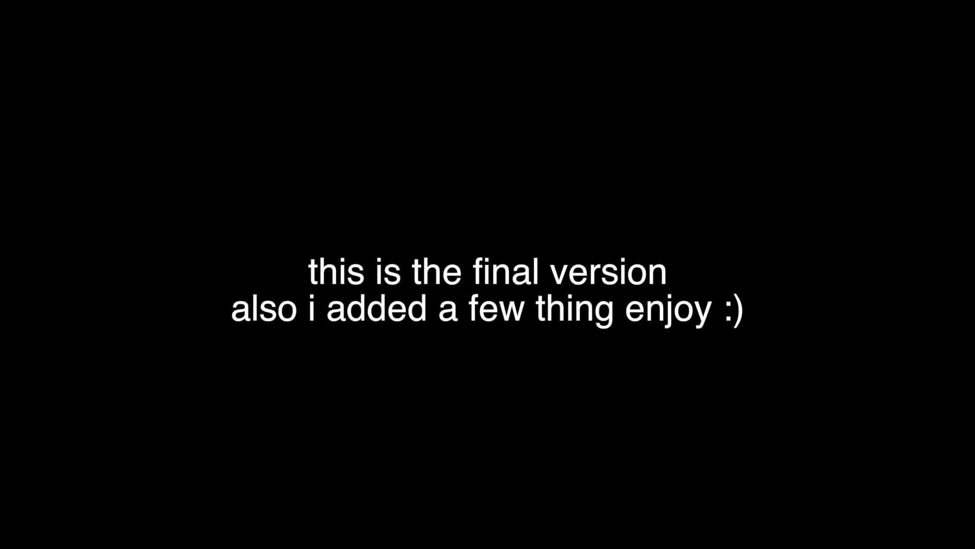